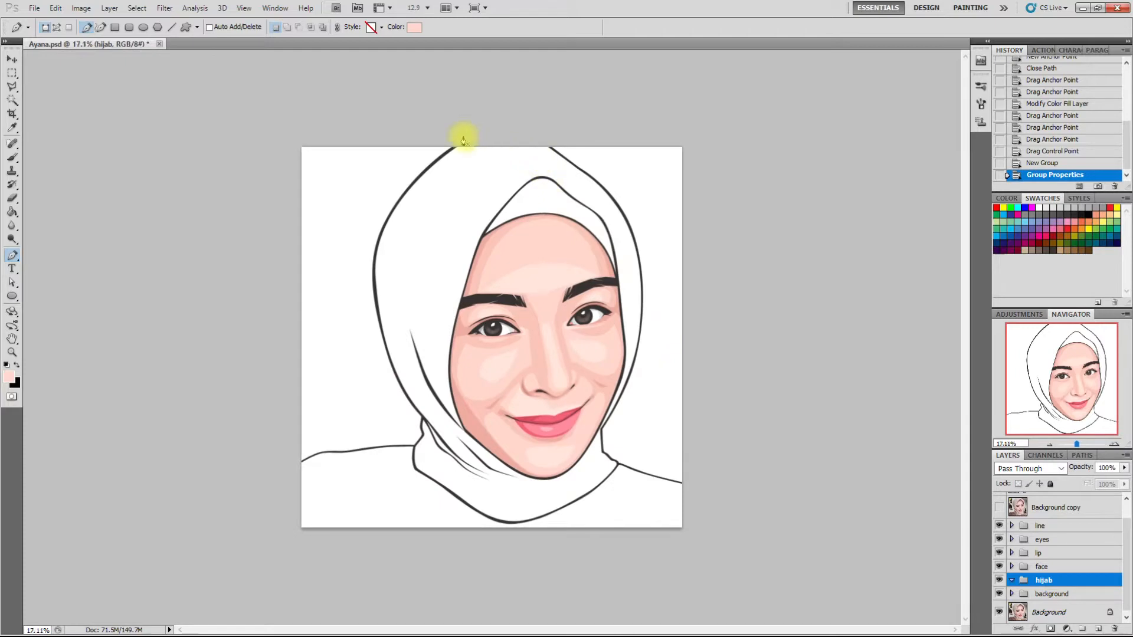
- Start a filled pen shape where the hijab's left outline meets the canvas's upper edge and set its fill to tan
drag(416, 107, 458, 273)
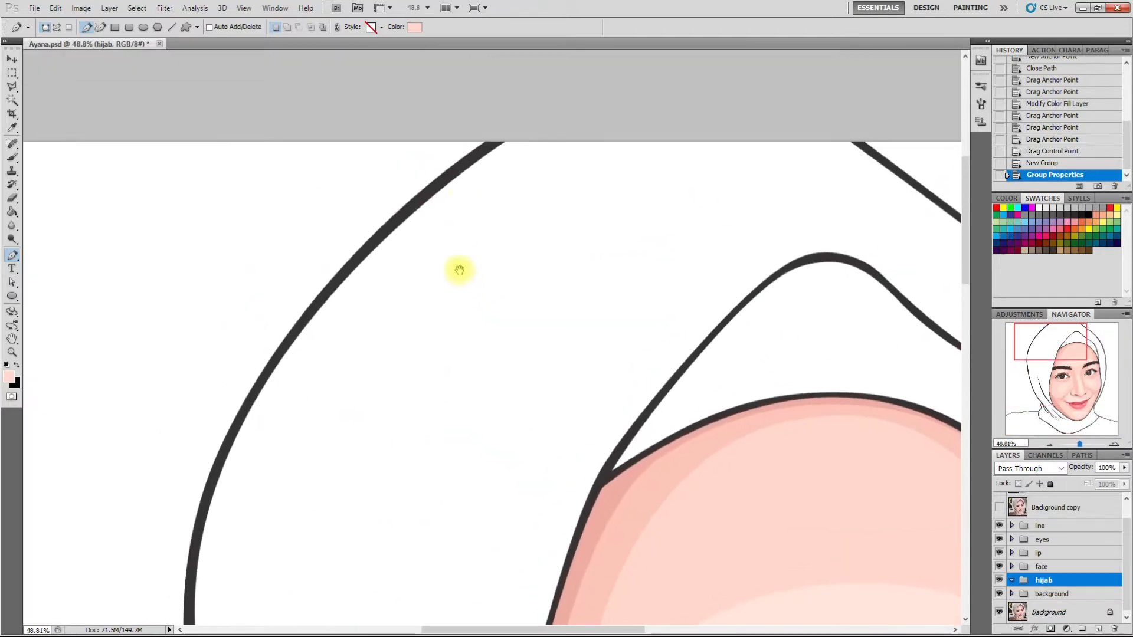
click(501, 136)
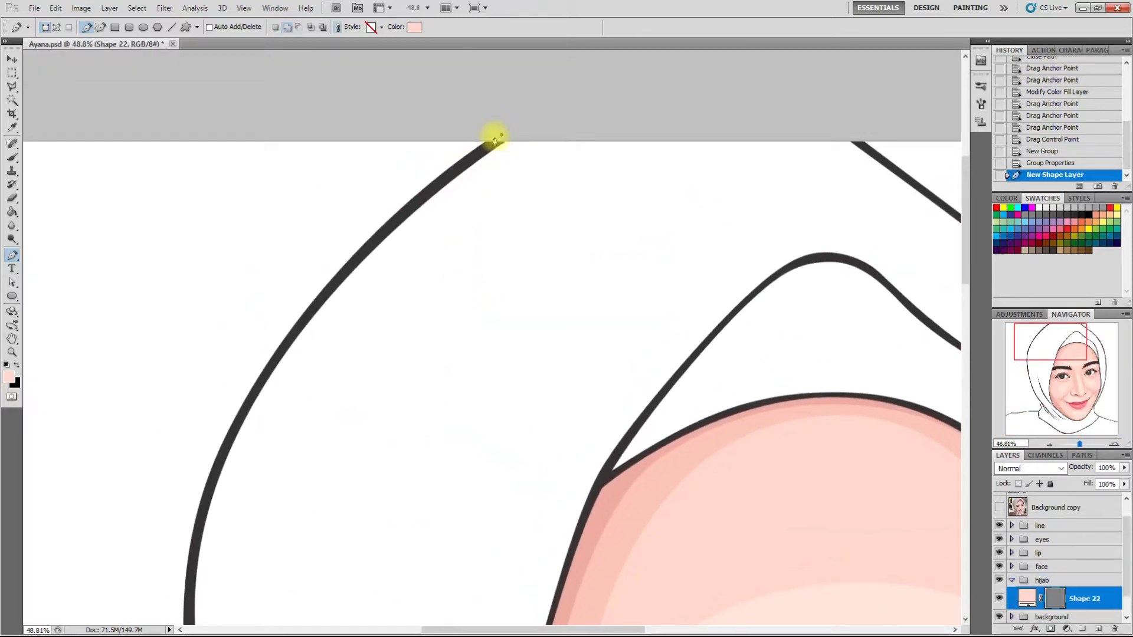
double_click(1027, 598)
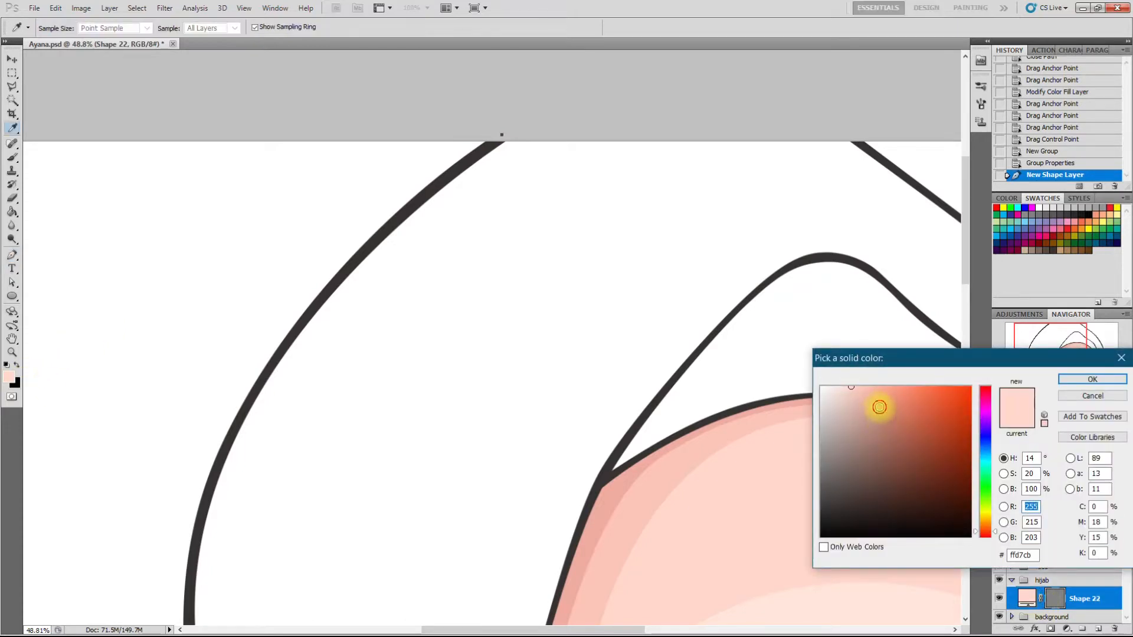
click(879, 407)
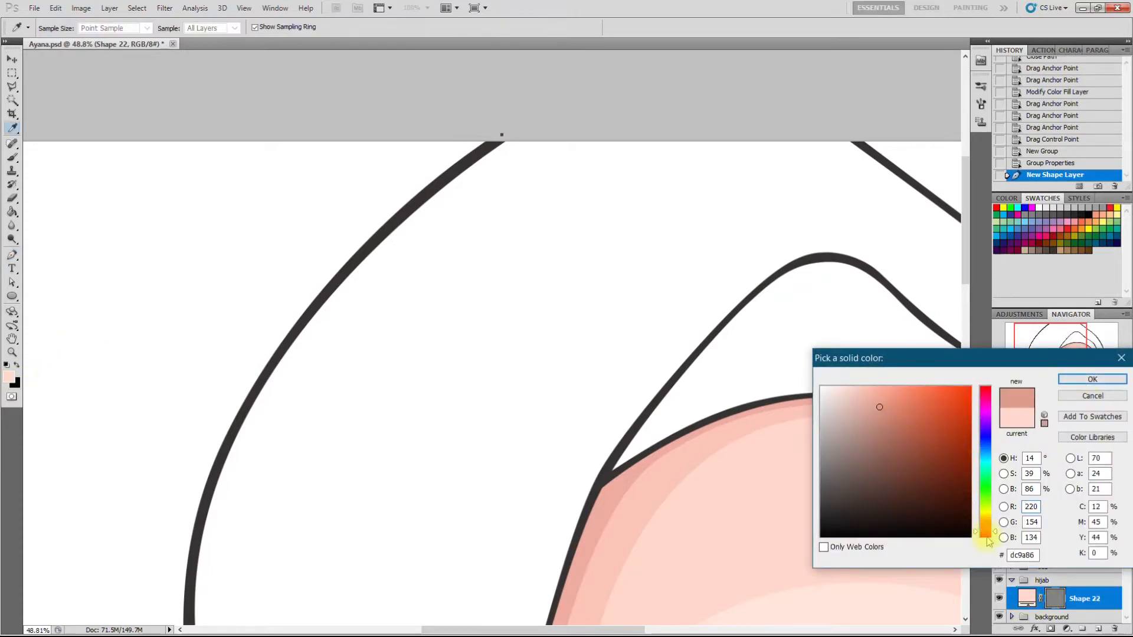
click(989, 535)
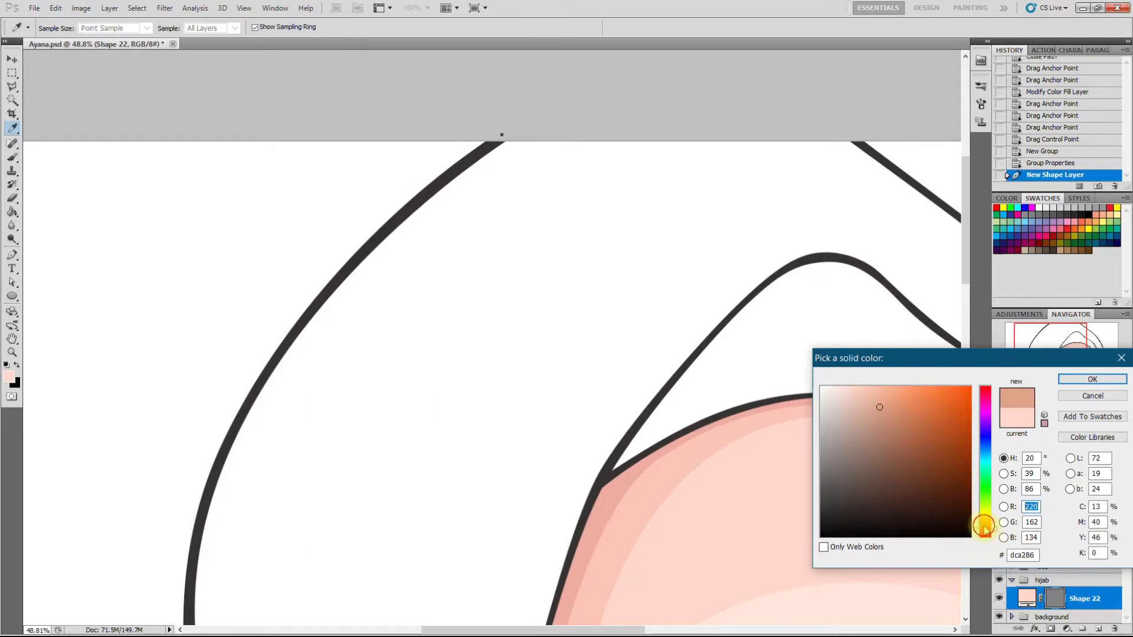
click(983, 525)
click(868, 405)
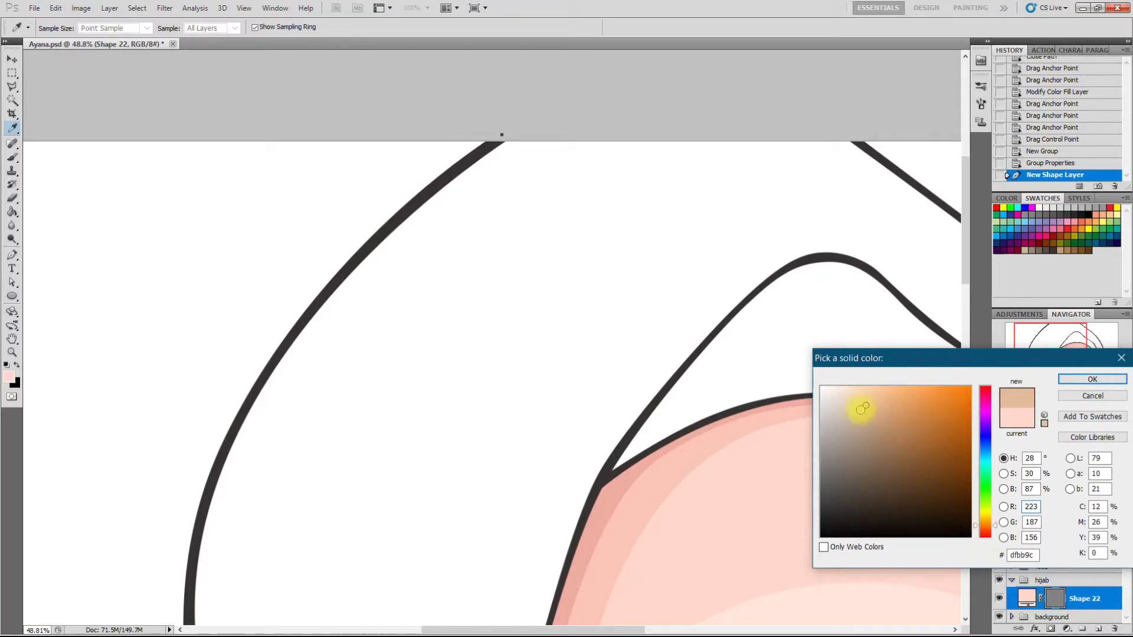
click(867, 410)
click(1092, 380)
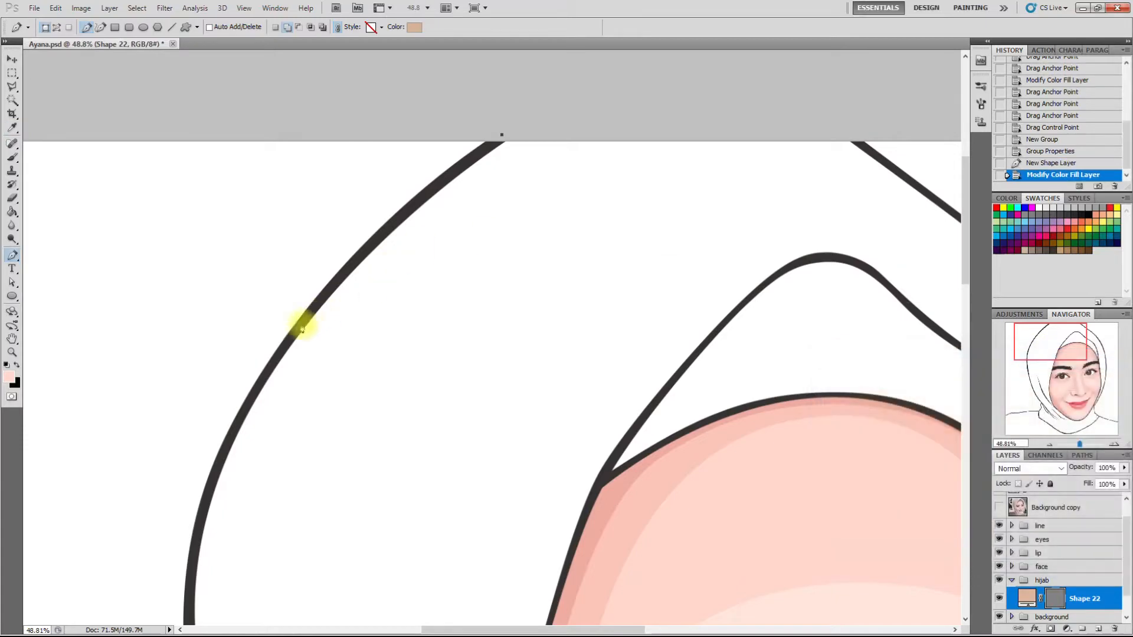
- Trace the hijab's left outer outline with curved anchor points down to where it meets the neck fold
drag(288, 344, 205, 459)
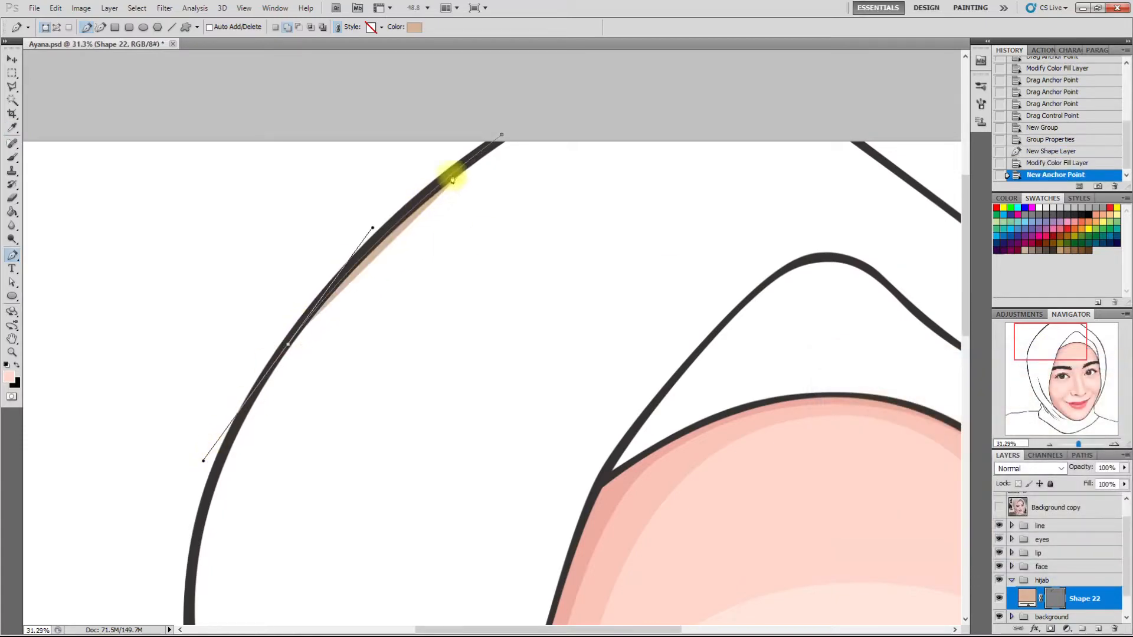
scroll(455, 179, down, 5)
scroll(366, 266, up, 3)
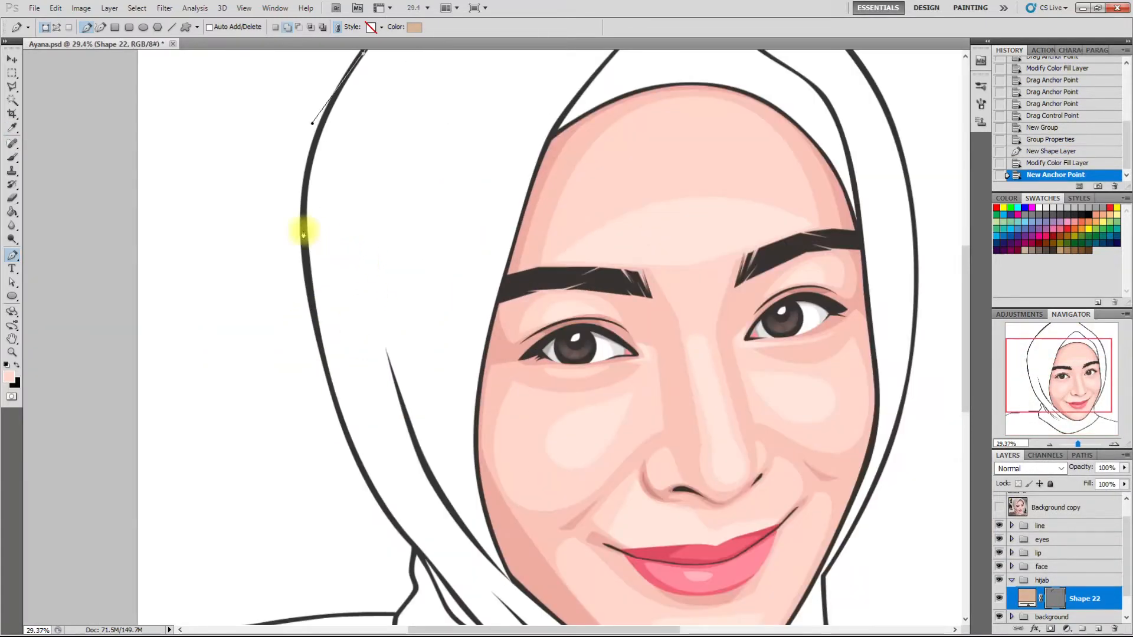
click(302, 301)
scroll(328, 366, up, 4)
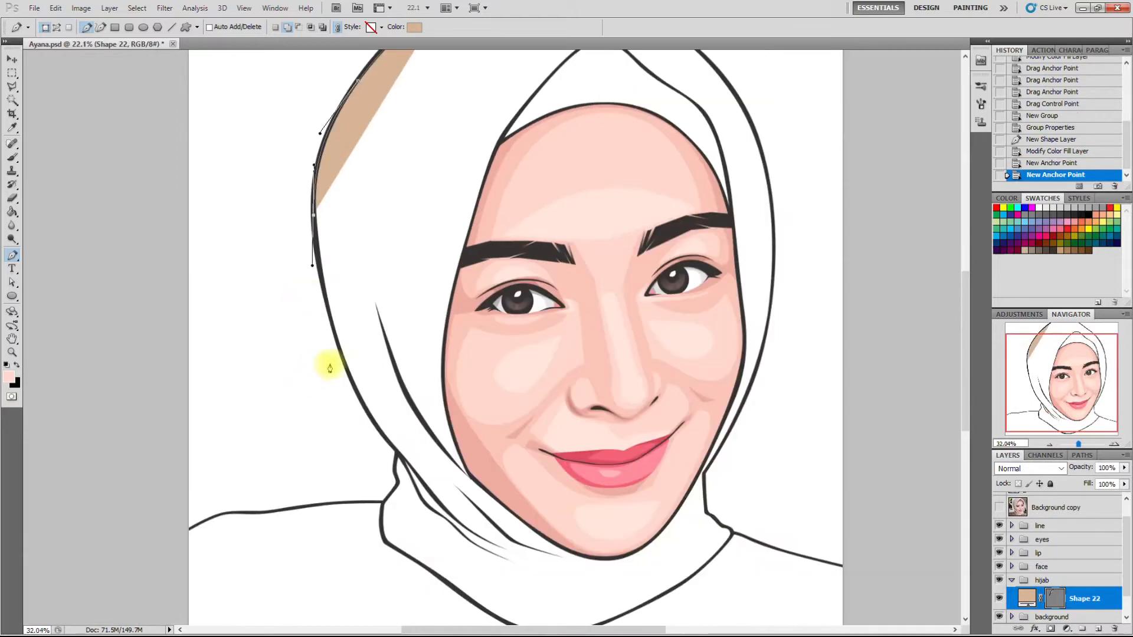
scroll(342, 290, down, 4)
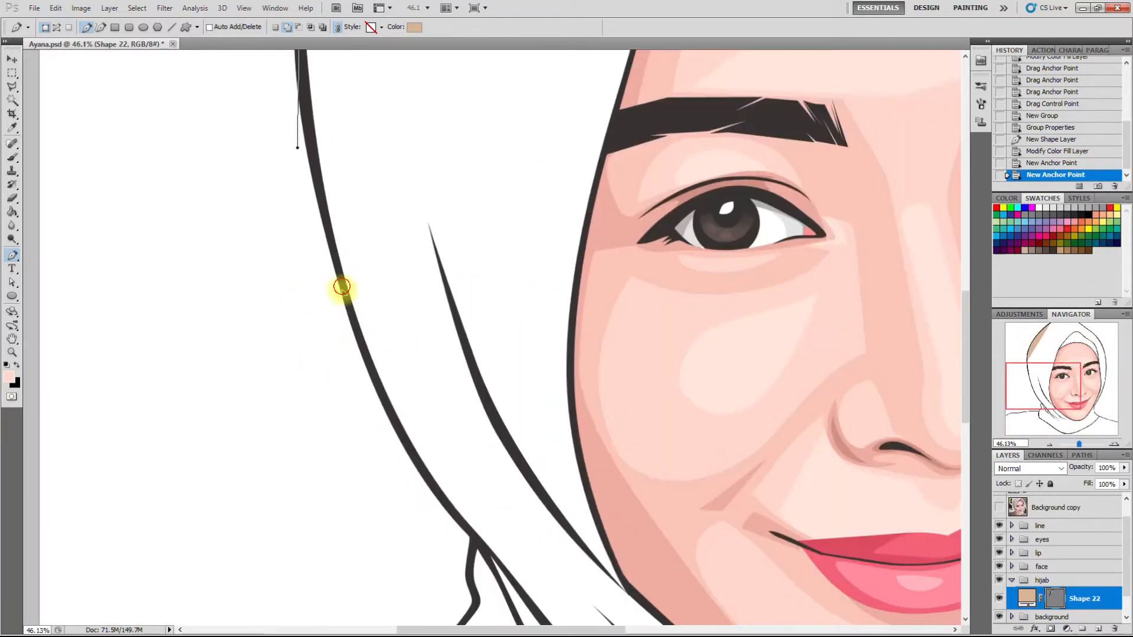
click(362, 351)
scroll(422, 462, up, 5)
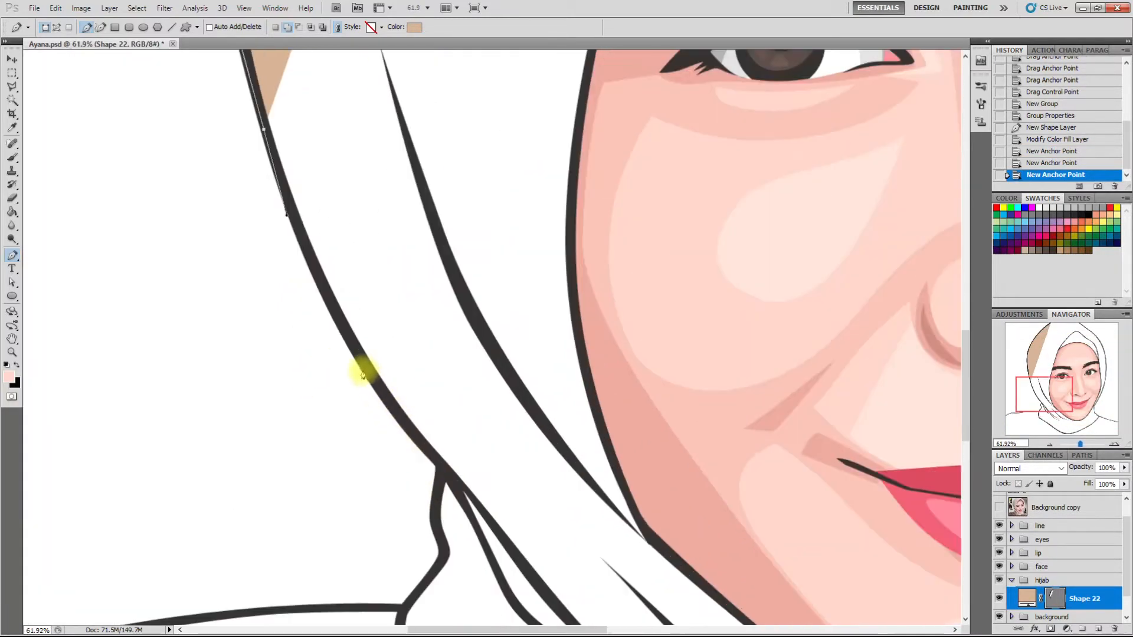
click(429, 461)
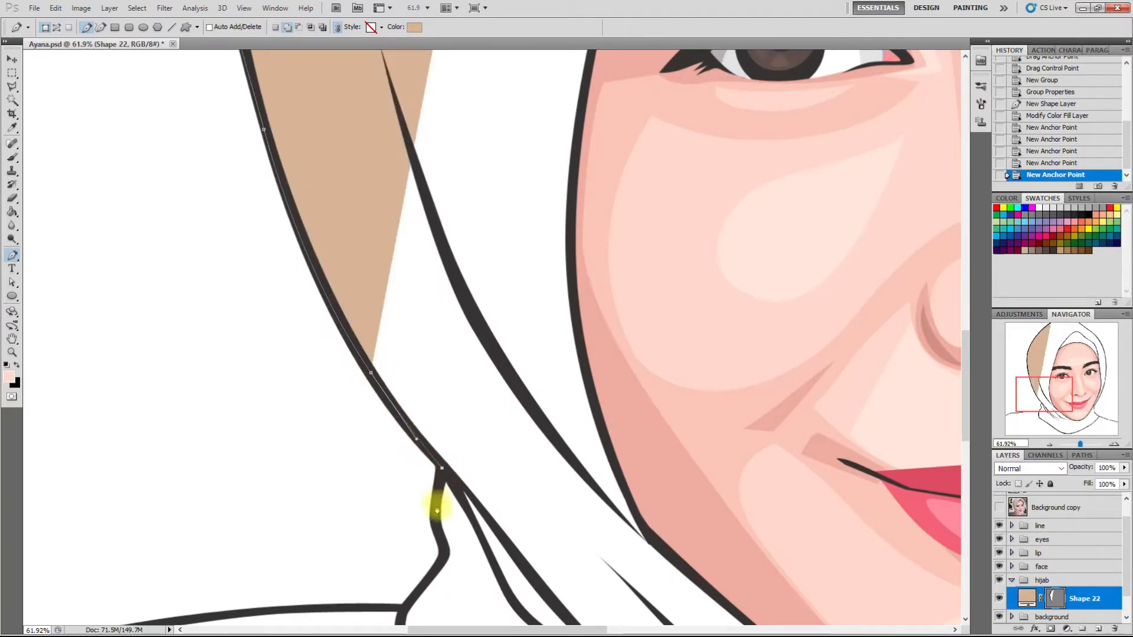
- Trace the left neck fold past the shoulder line and around the hijab's lower left corner
click(435, 521)
click(444, 559)
scroll(480, 405, down, 4)
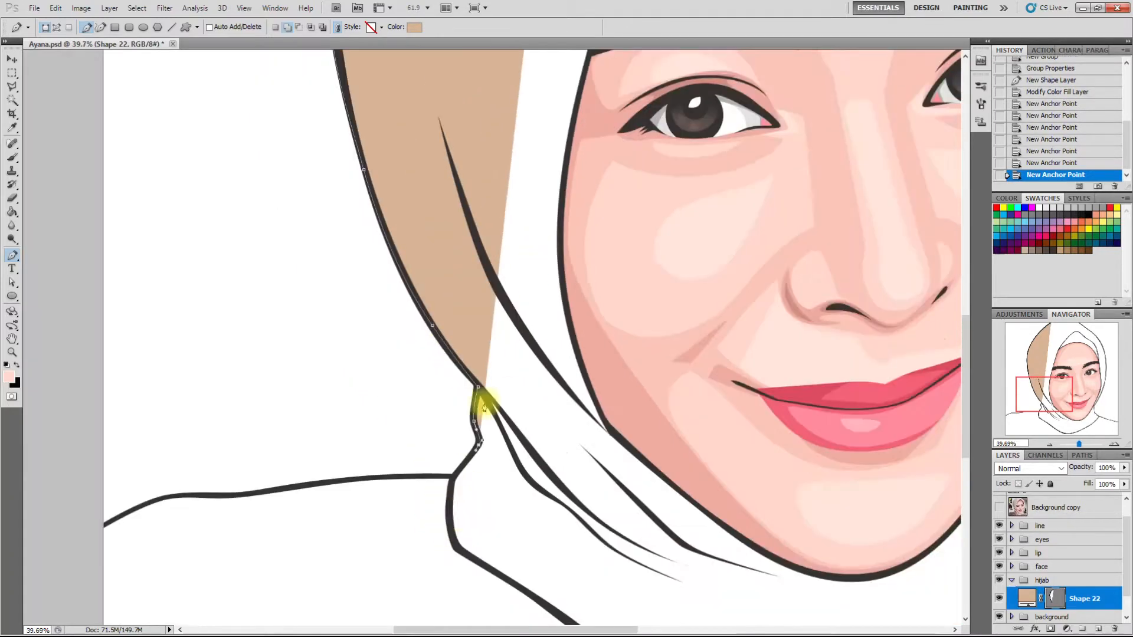
scroll(451, 468, up, 2)
scroll(450, 463, up, 1)
click(452, 464)
scroll(448, 412, up, 1)
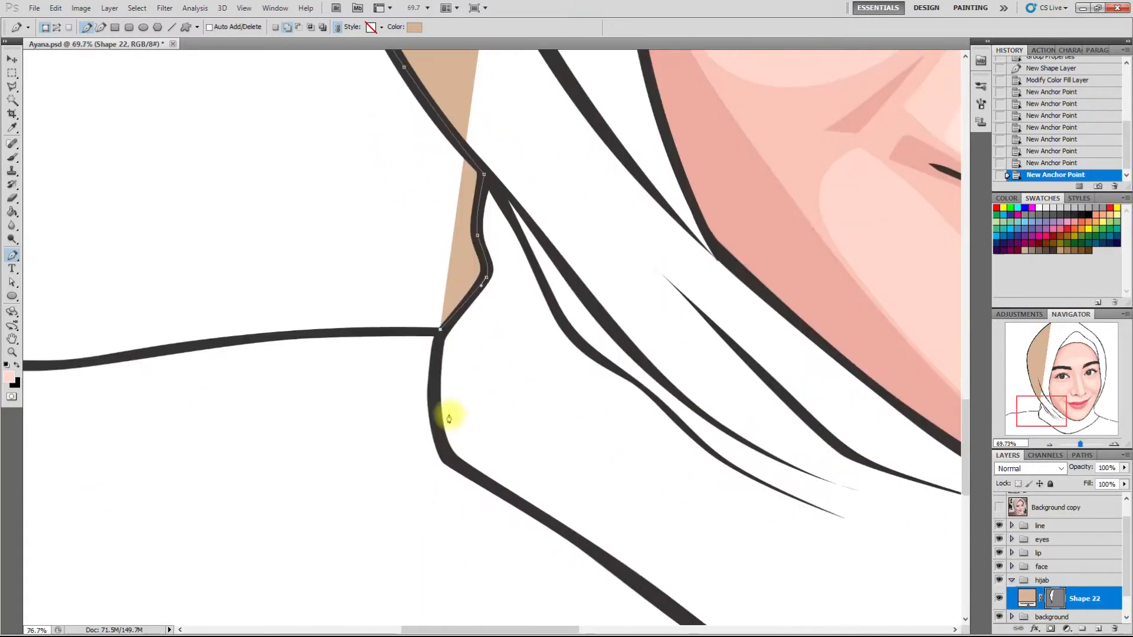
scroll(448, 468, down, 1)
drag(450, 473, 492, 516)
- Trace the hijab's lower edge under the chin up to the corner where it meets the right shoulder line
scroll(488, 425, down, 3)
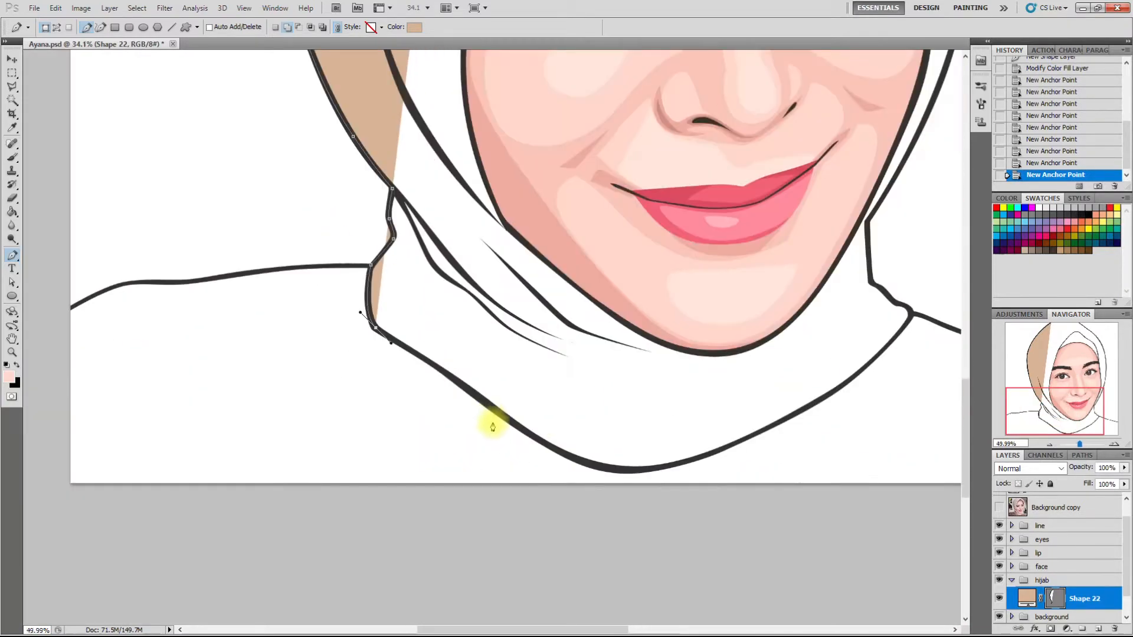
scroll(458, 379, up, 3)
drag(459, 377, 544, 443)
click(730, 519)
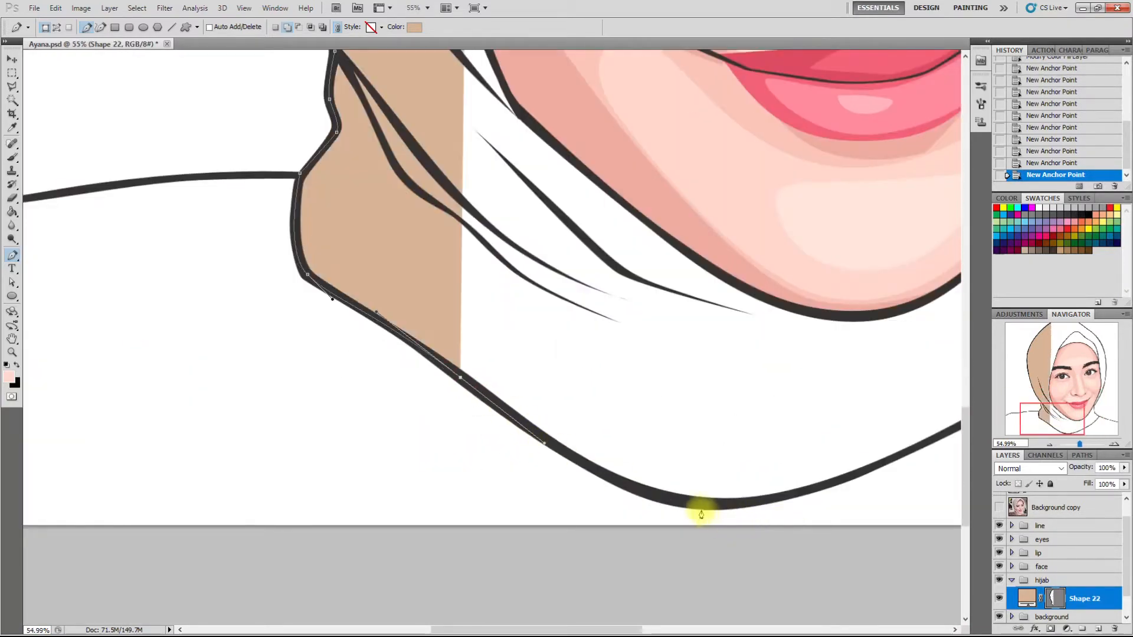
drag(692, 503, 771, 513)
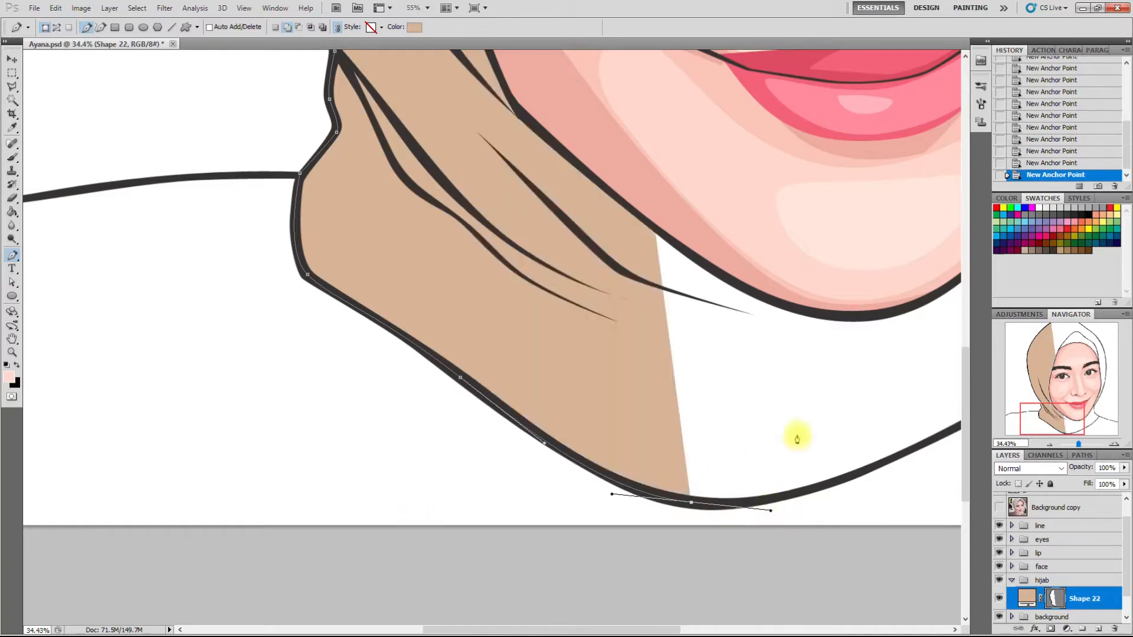
scroll(701, 500, down, 1)
drag(691, 501, 779, 460)
scroll(580, 539, up, 1)
scroll(580, 539, down, 5)
scroll(826, 405, up, 6)
drag(676, 512, 739, 441)
click(746, 425)
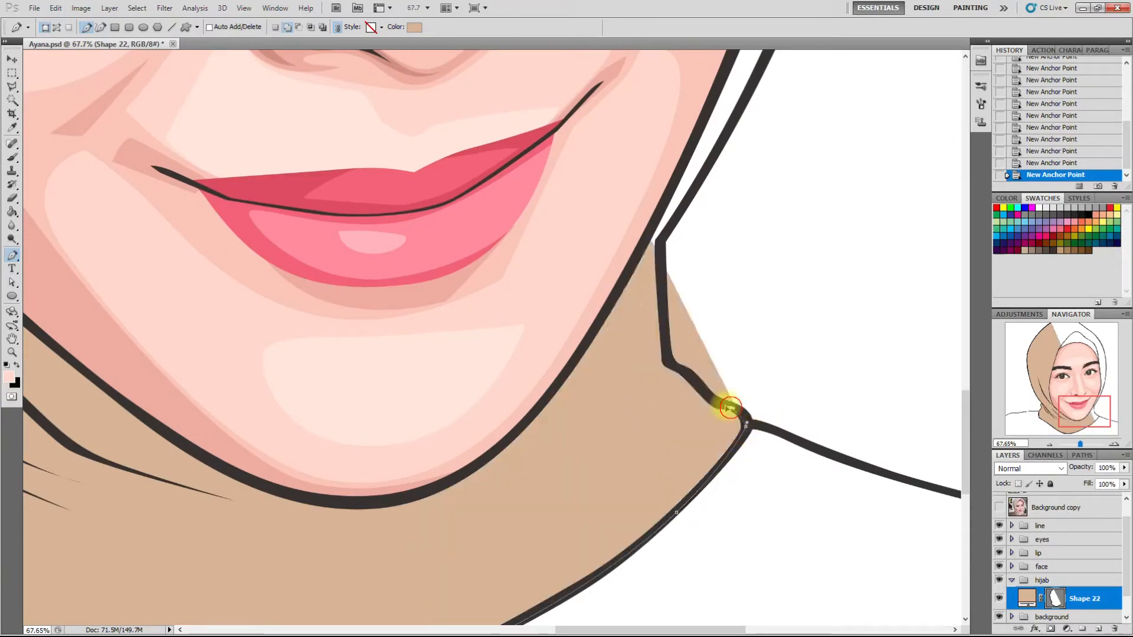
- Trace the right neck fold from the shoulder corner up to the lower end of the hijab's right outline
click(700, 392)
click(678, 368)
click(668, 364)
click(664, 233)
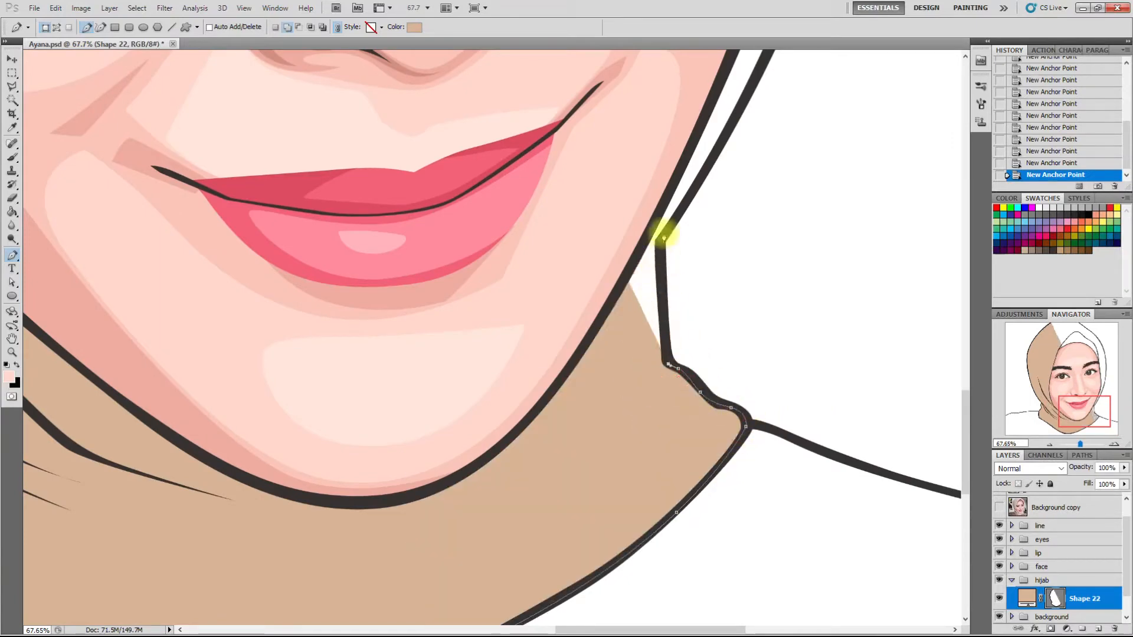
- Trace the hijab's right outer outline up to the canvas's upper edge and close the shape at its starting point
scroll(631, 343, down, 5)
scroll(683, 376, up, 2)
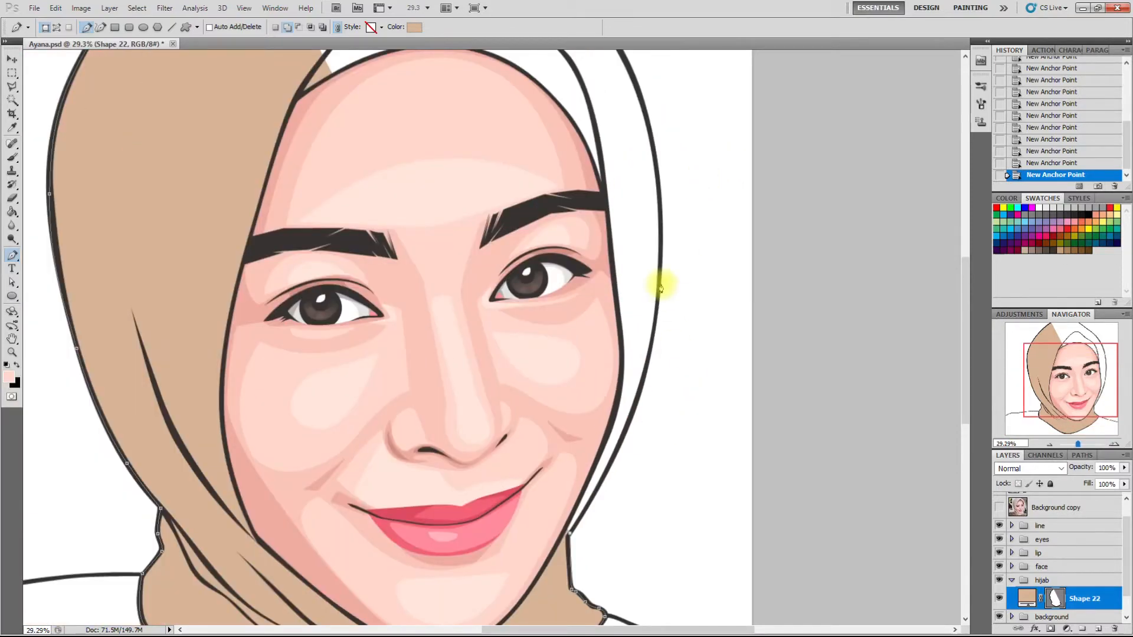
scroll(652, 359, up, 1)
drag(651, 347, 589, 158)
scroll(617, 127, down, 3)
scroll(635, 220, up, 2)
drag(515, 108, 485, 85)
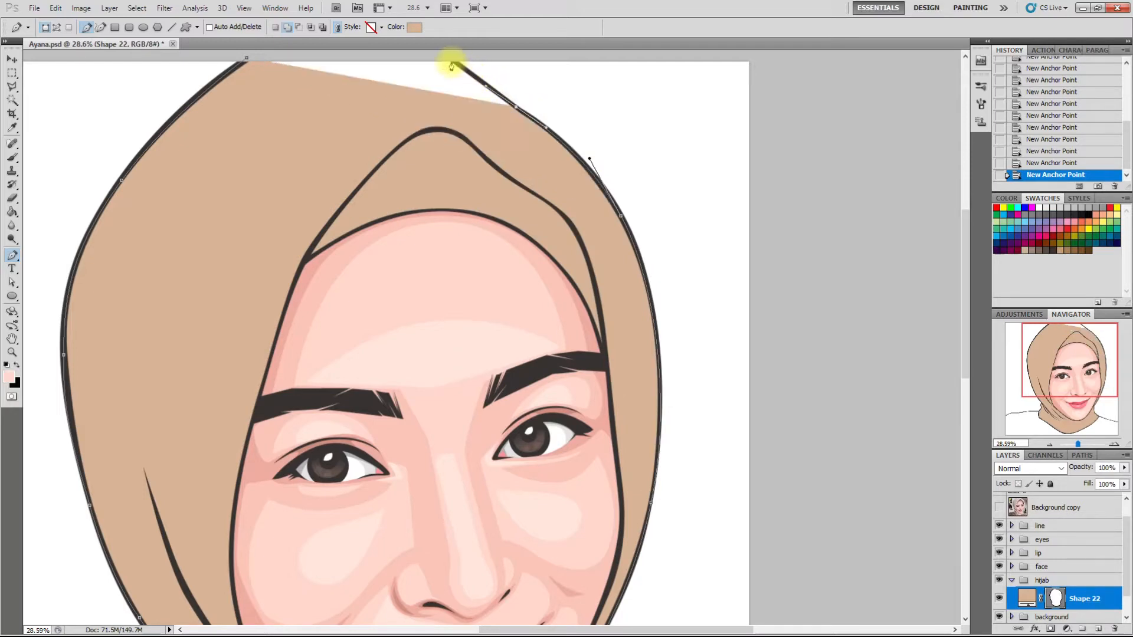
click(449, 58)
click(241, 62)
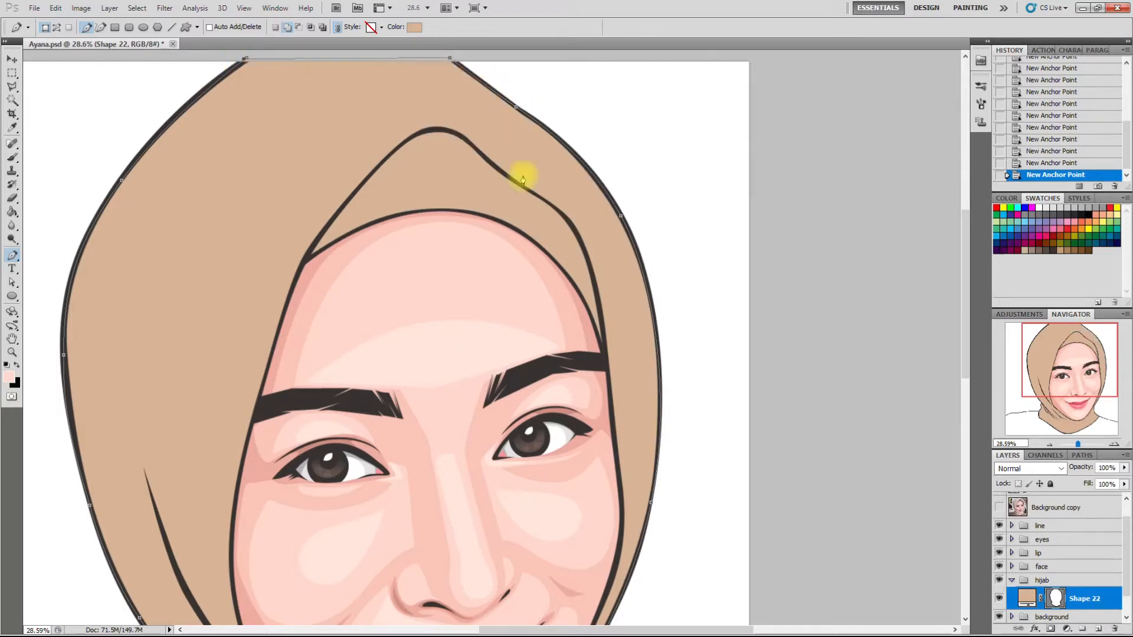
- Change the hijab base shape's fill to a lighter beige
scroll(543, 252, down, 3)
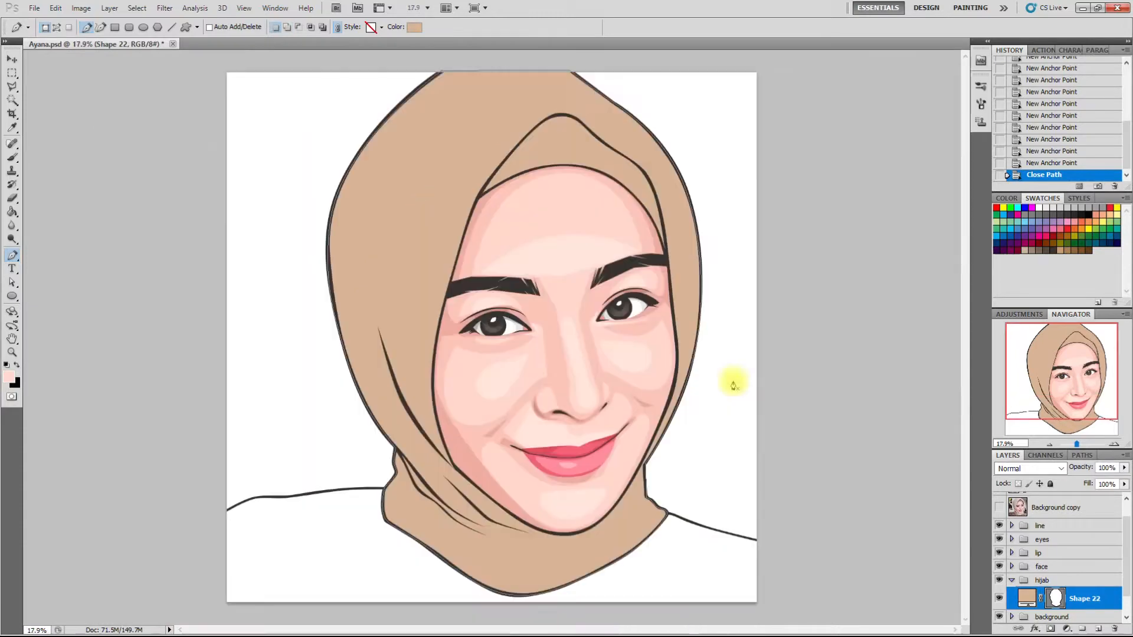
double_click(1030, 600)
drag(922, 505, 858, 403)
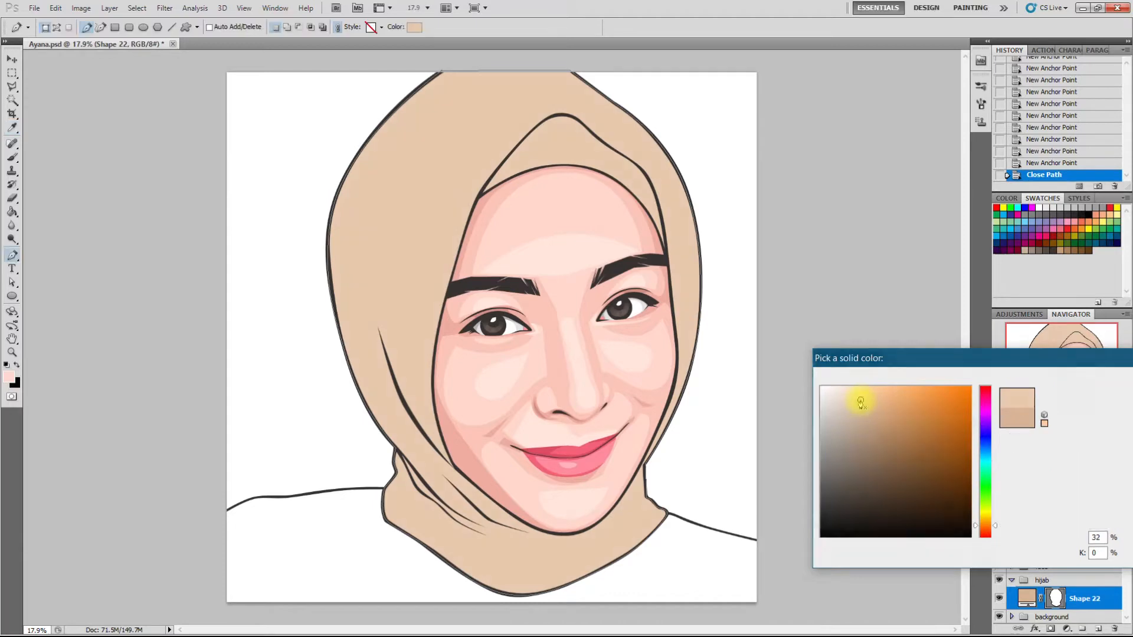
key(Return)
- Compare the coloured hijab with the reference photo by toggling the hijab group and the Background copy layer
click(998, 581)
click(998, 581)
click(999, 507)
click(1000, 508)
click(1000, 508)
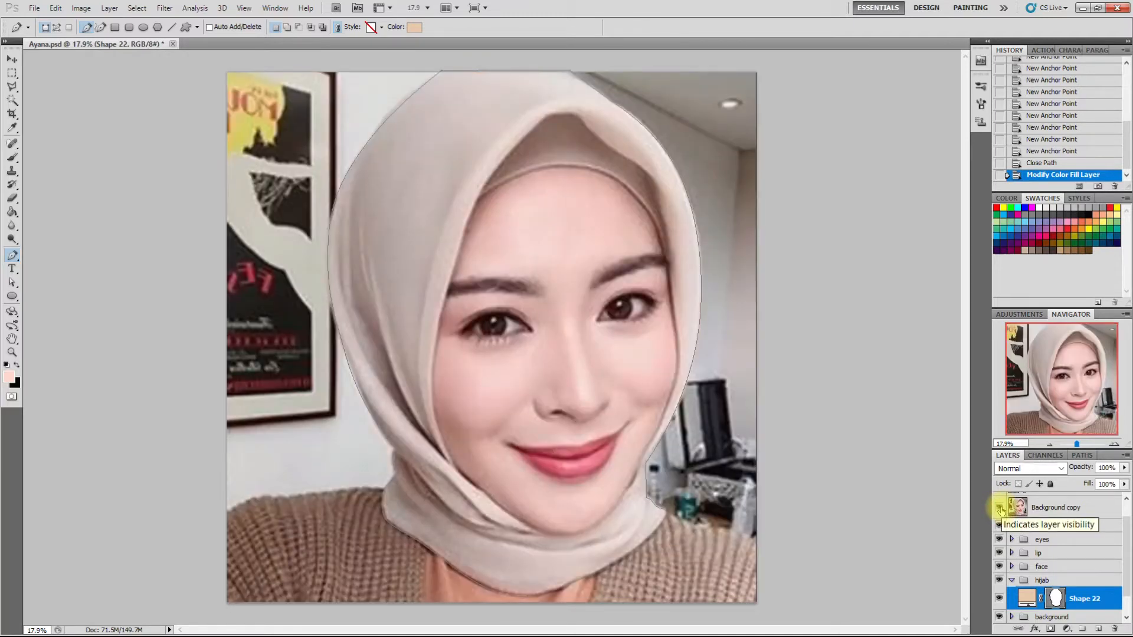
click(999, 508)
click(1000, 509)
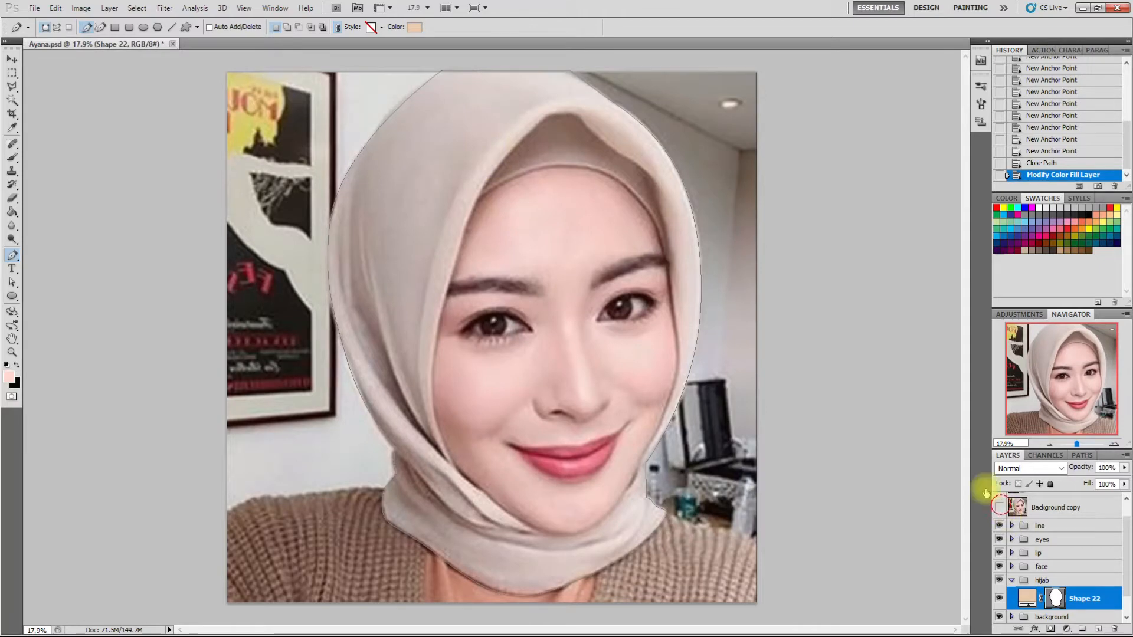
click(1000, 507)
- Start a second pen shape at the hijab's inner peak and trace the inner fold down to the forehead's left corner
scroll(494, 120, up, 5)
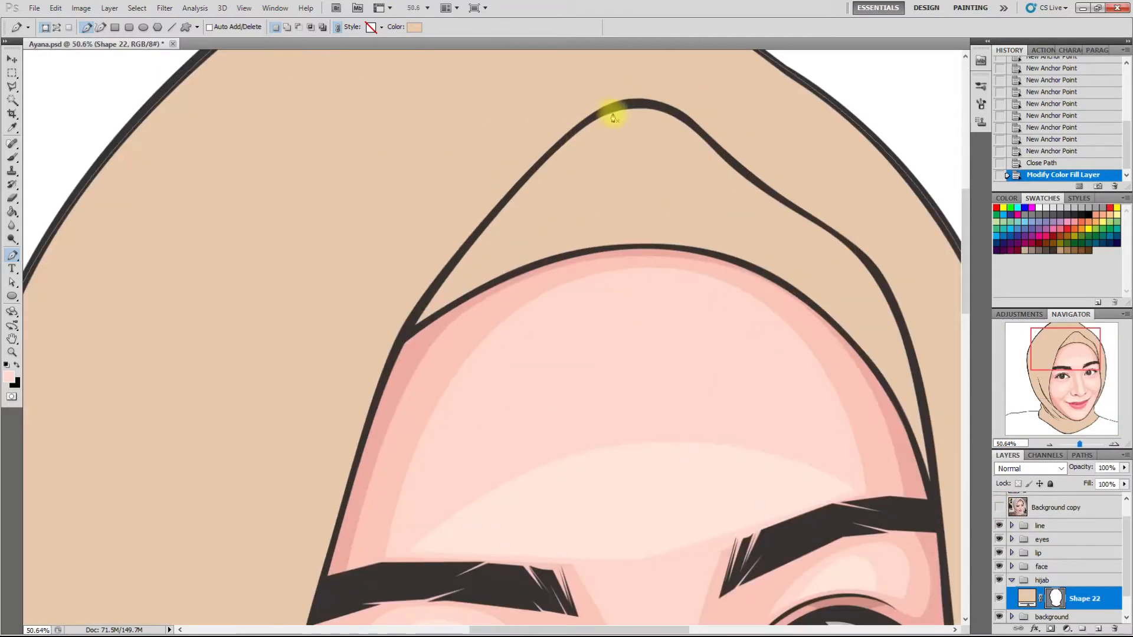
click(622, 105)
drag(537, 165, 482, 224)
click(423, 309)
click(401, 349)
scroll(524, 137, down, 2)
scroll(549, 129, down, 2)
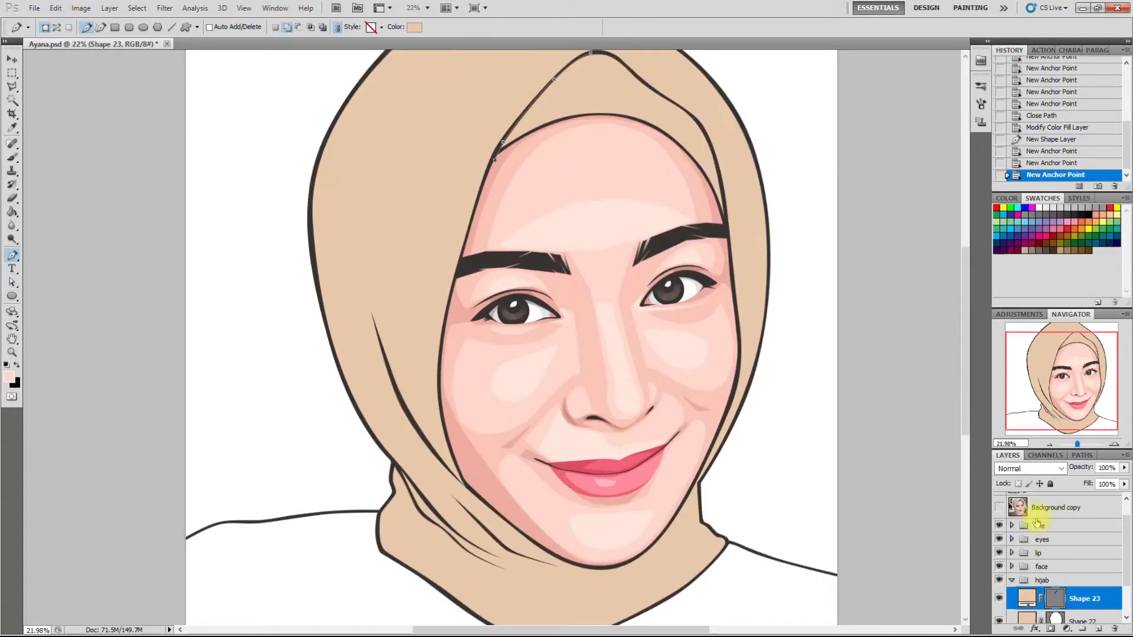
- Show the Background copy reference photo and extend the path down the left side of the face to the jaw
click(998, 509)
click(448, 399)
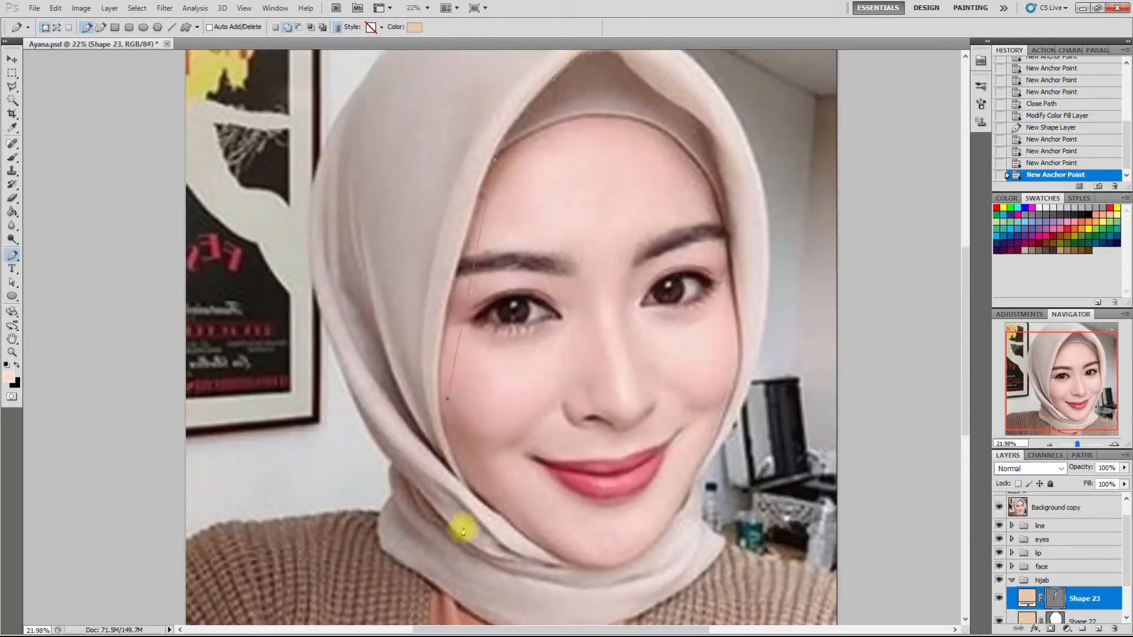
click(466, 483)
- Trace back up along the hijab's inner left fold to beside the forehead and make the end anchor a corner
scroll(417, 384, up, 2)
drag(423, 375, 421, 266)
scroll(444, 392, down, 2)
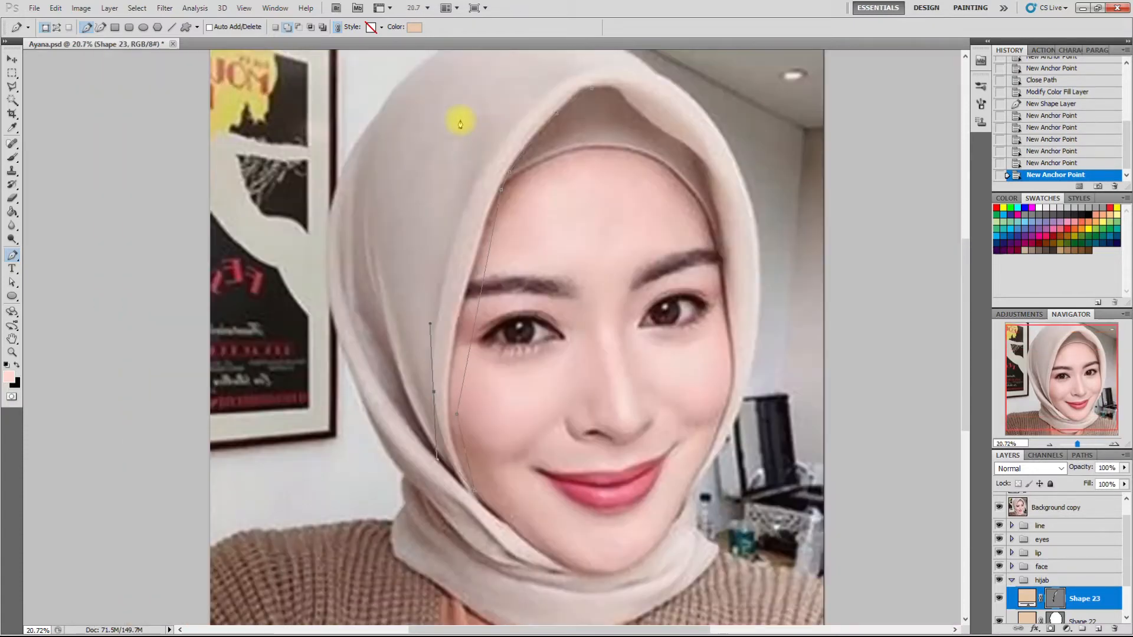
scroll(498, 101, up, 1)
scroll(499, 111, up, 1)
drag(491, 169, 545, 90)
click(492, 170)
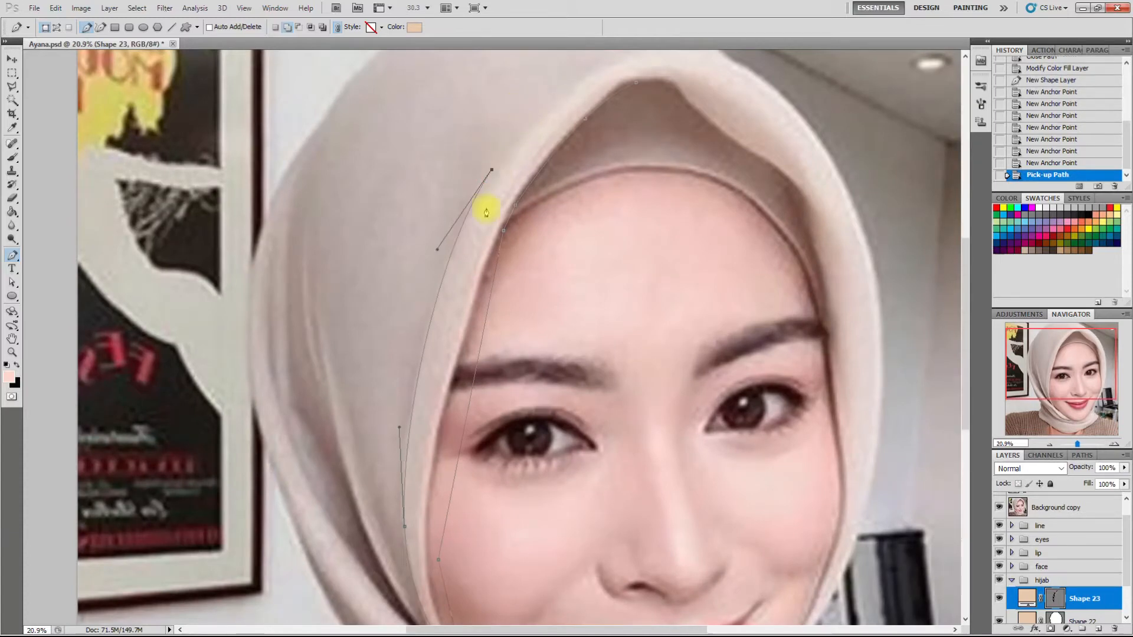
- Extend the path down the hijab's left fold beside the face to the cheek and turn the end anchor into a corner
scroll(480, 207, down, 1)
drag(433, 235, 424, 333)
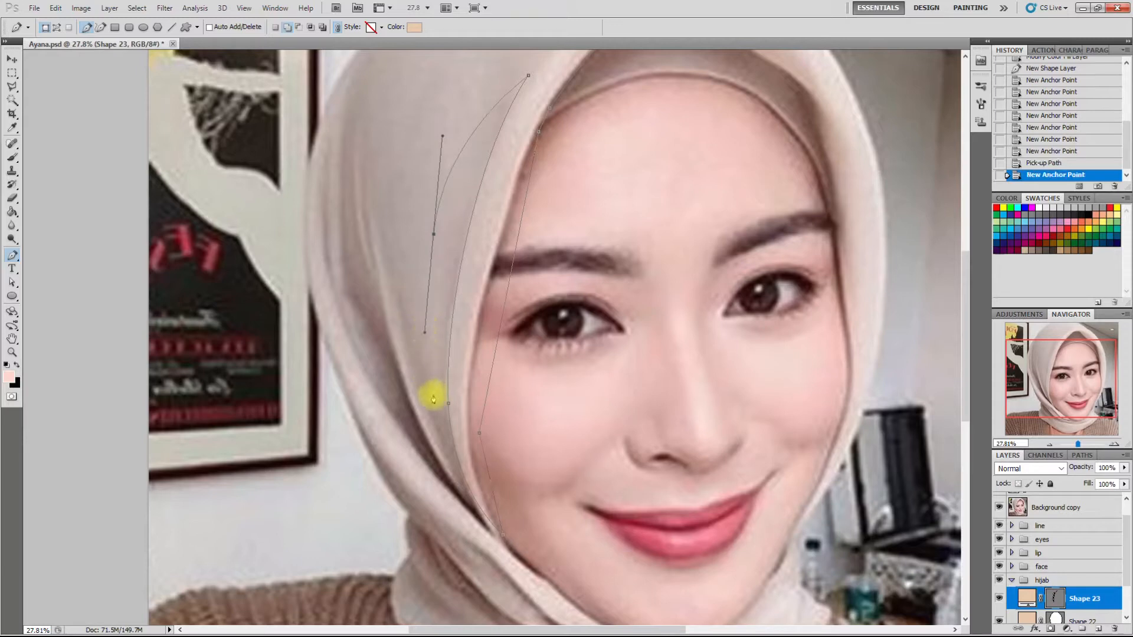
drag(436, 394, 387, 264)
click(464, 503)
drag(462, 489, 519, 596)
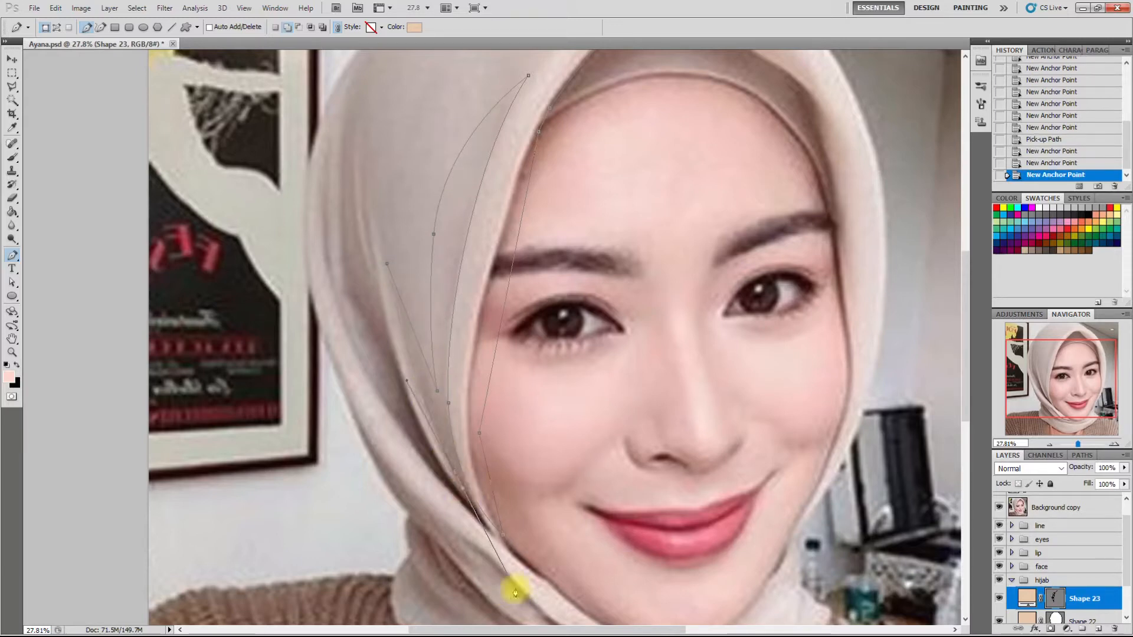
alt+click(462, 493)
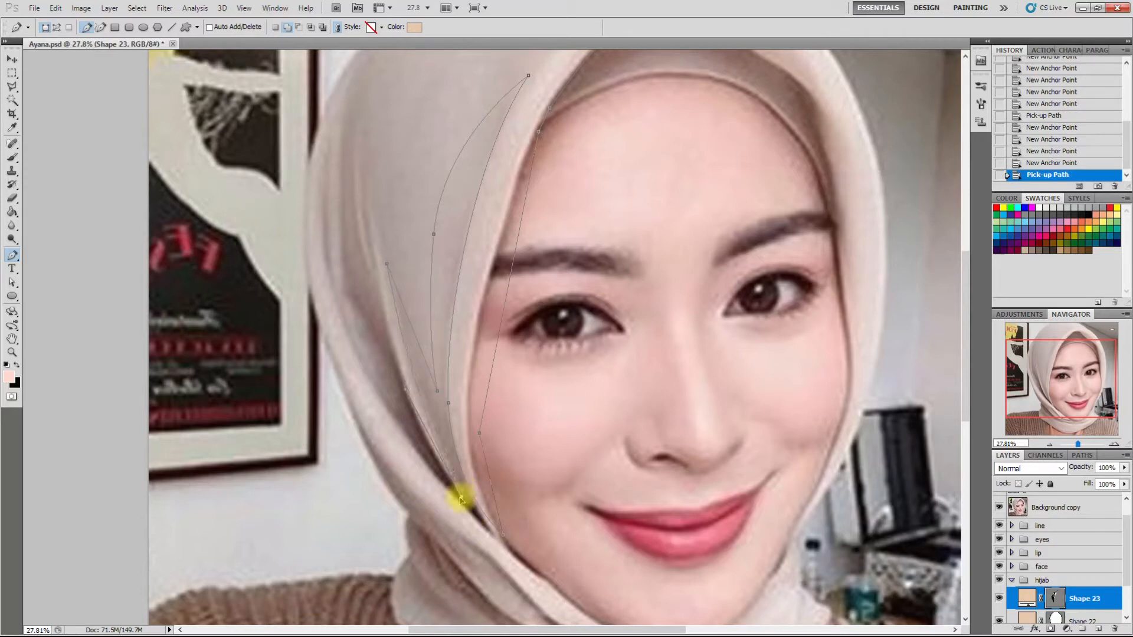
drag(460, 493, 379, 305)
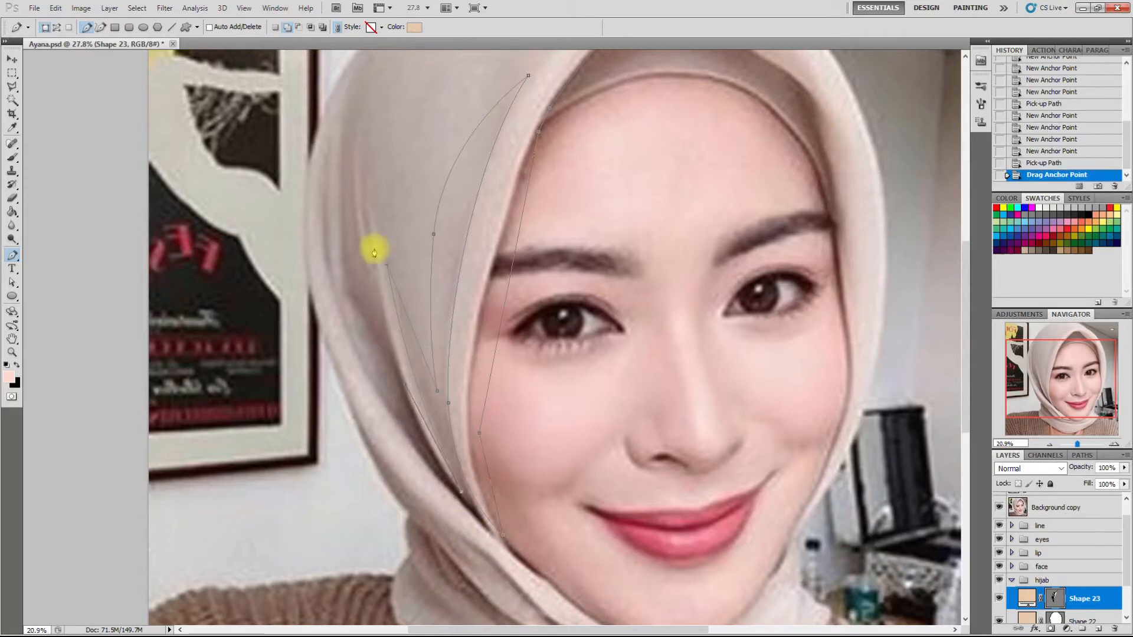
- Trace the next fold up to the hijab's upper left, back down, and up its outer left side with corner anchors
scroll(375, 262, down, 1)
drag(385, 308, 369, 213)
click(373, 130)
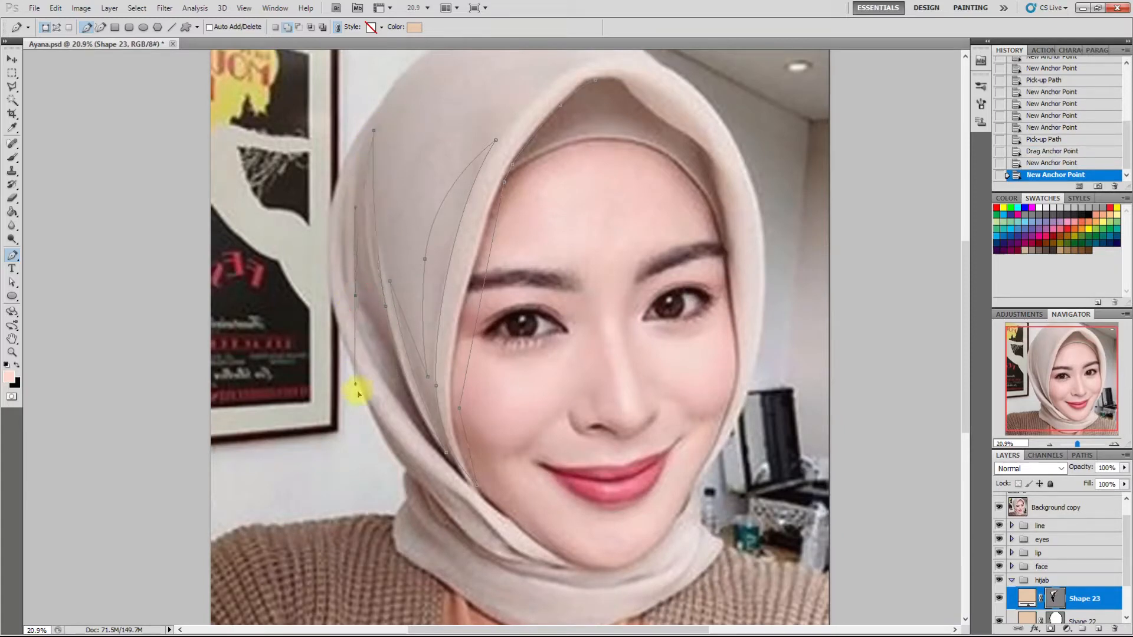
click(364, 413)
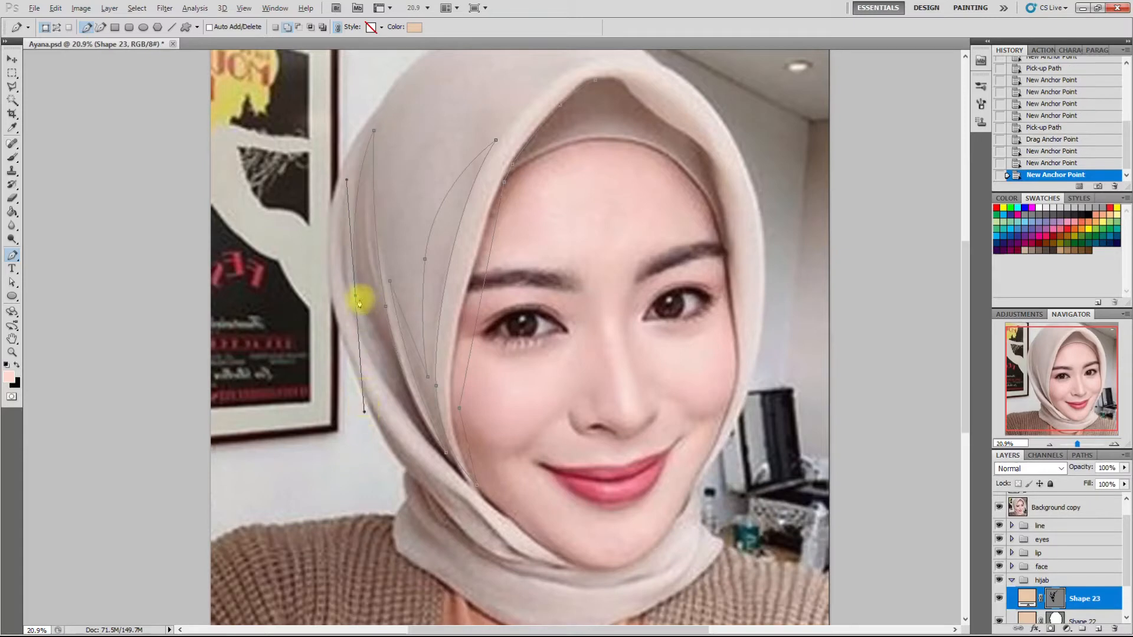
alt+click(355, 296)
scroll(324, 265, up, 3)
drag(353, 203, 353, 149)
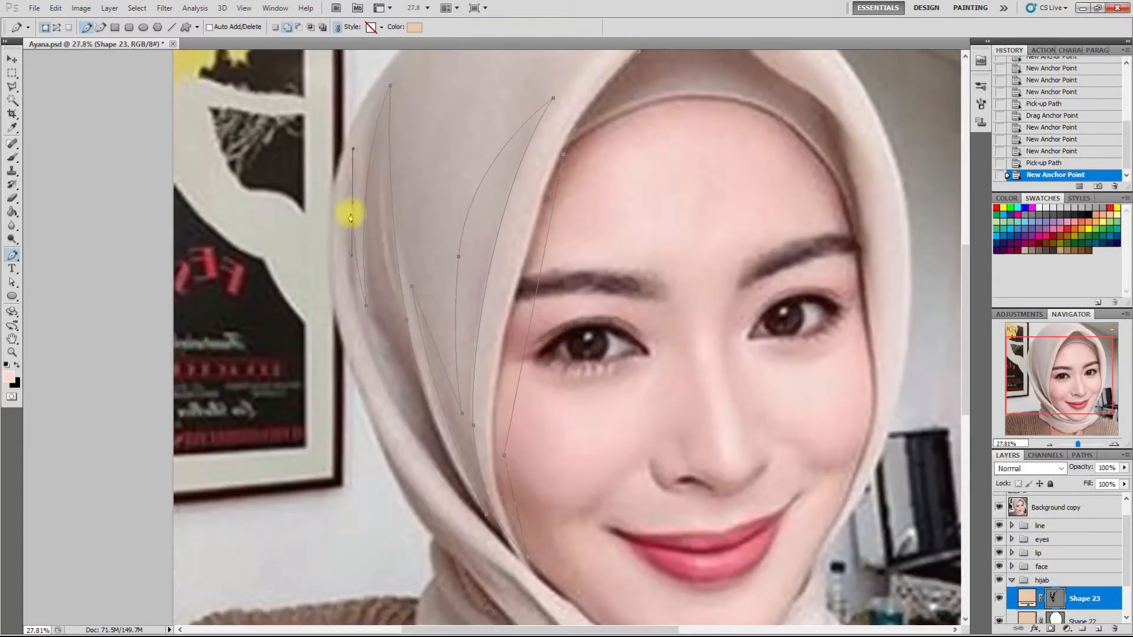
alt+click(353, 203)
- Continue the path down the hijab's outer left fold to the left side of the jaw
scroll(405, 163, down, 3)
scroll(408, 348, up, 3)
drag(401, 309, 460, 399)
drag(538, 471, 613, 523)
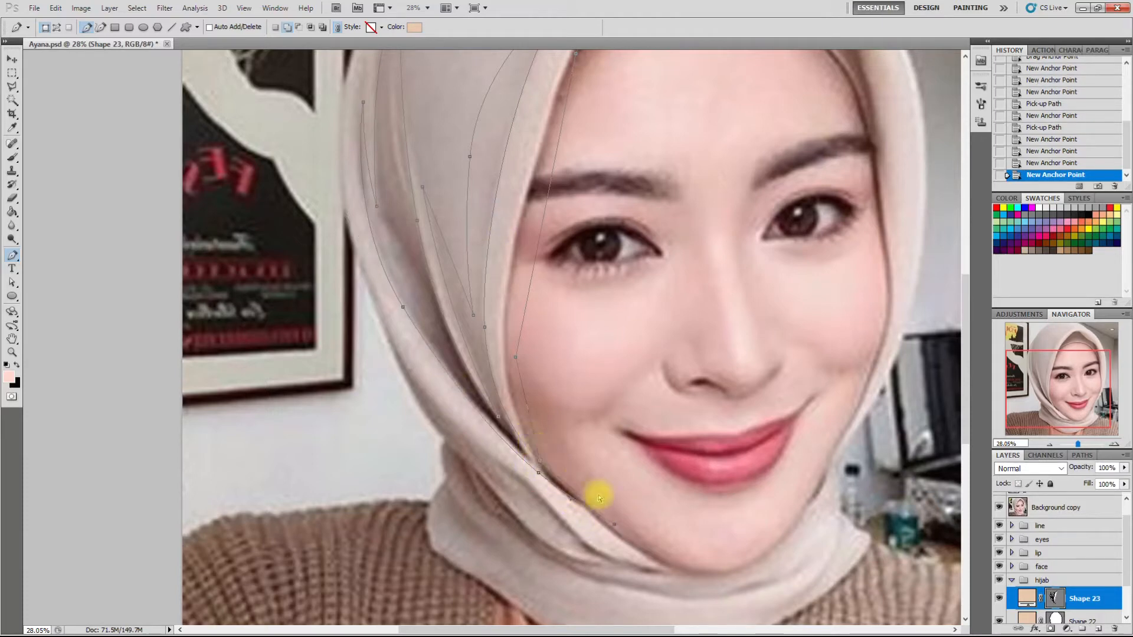
key(ctrl+z)
- Carry the path across the face to the right cheek and up the hijab's right fold, undoing the anchor beside the forehead
scroll(540, 464, down, 2)
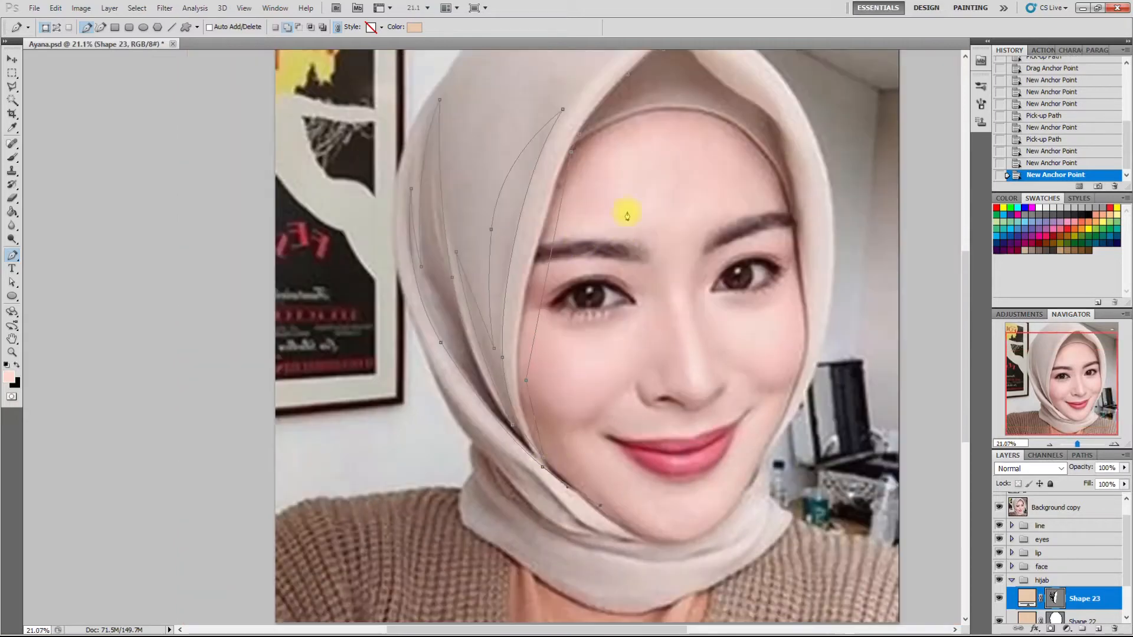
scroll(816, 147, down, 2)
scroll(683, 165, up, 3)
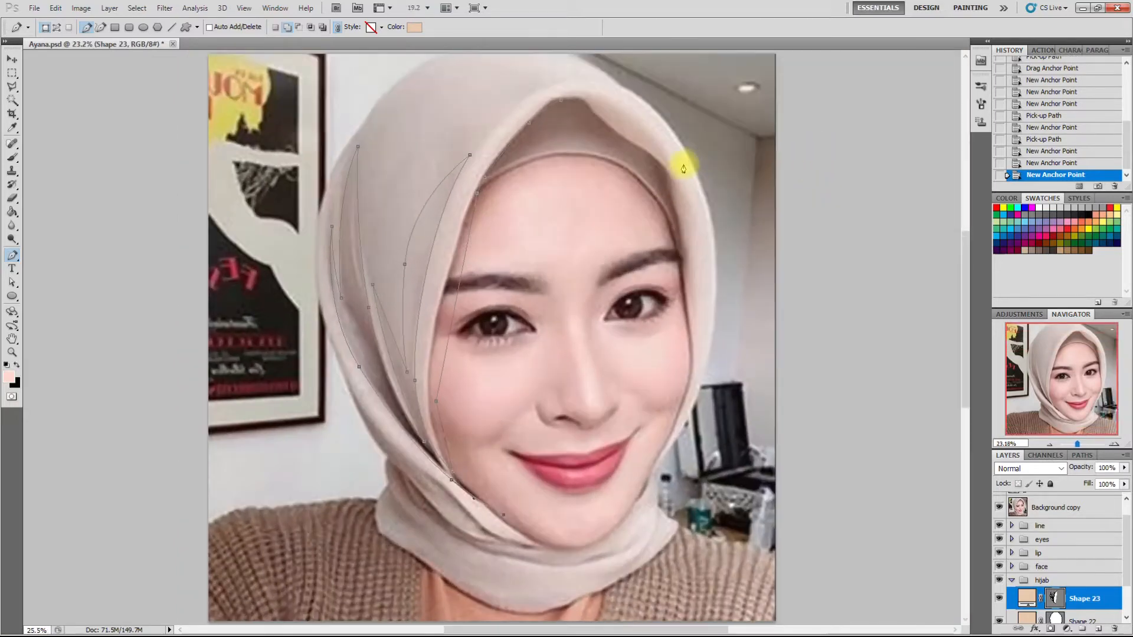
click(696, 437)
drag(693, 261, 682, 188)
drag(634, 146, 615, 139)
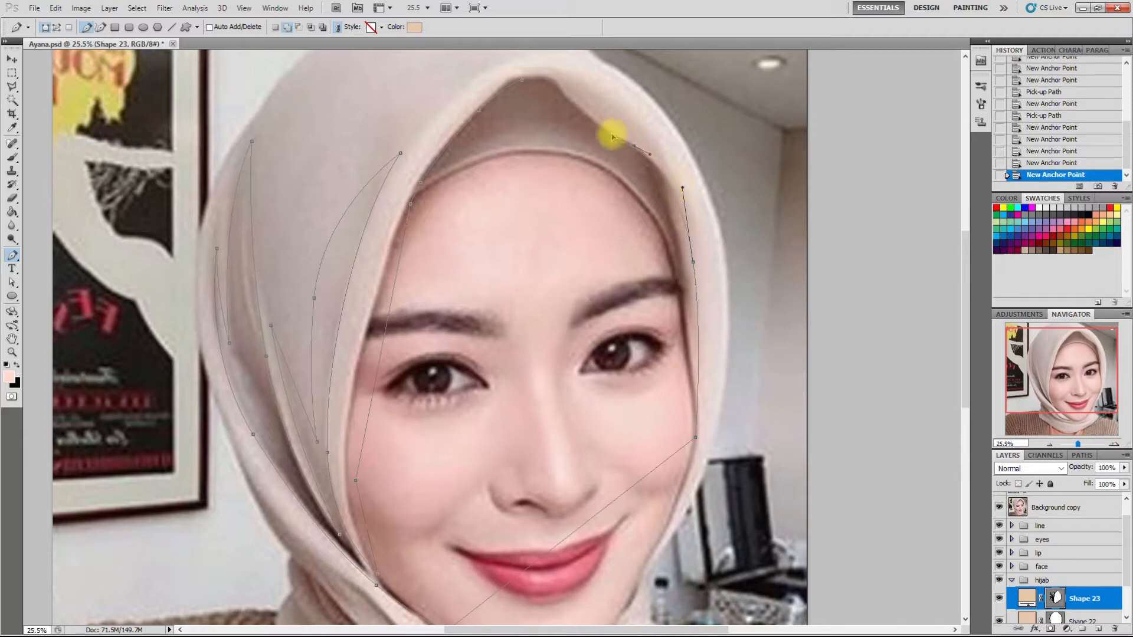
scroll(601, 97, up, 1)
key(ctrl+z)
- Hide the Background copy photo and curve the path over the upper right fold to close it at the hijab's inner peak
click(998, 506)
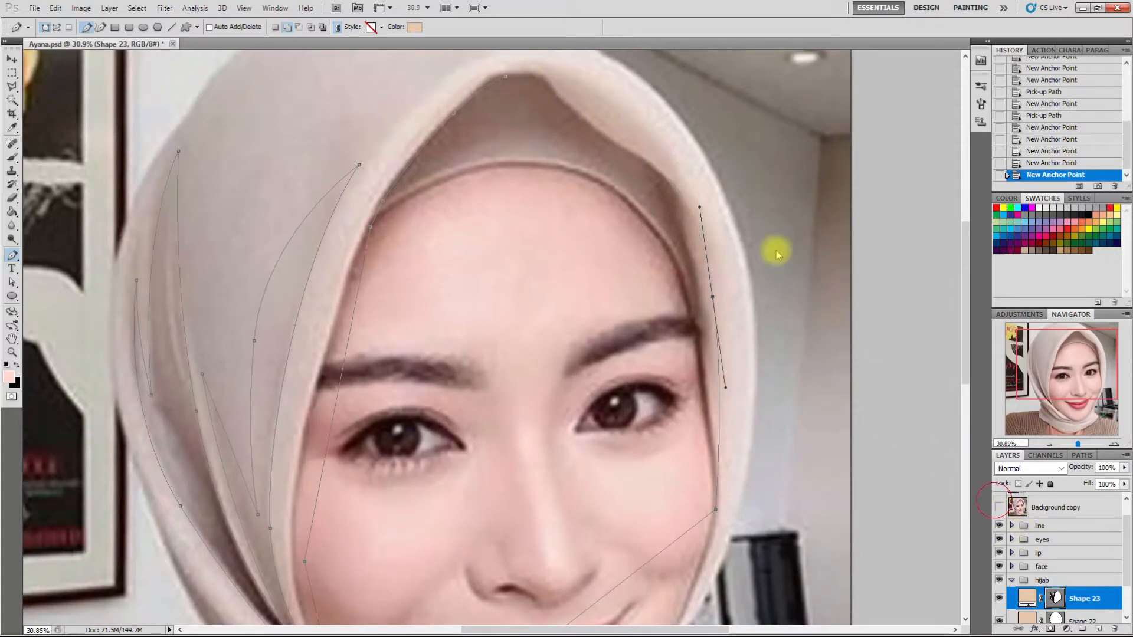
drag(618, 110, 558, 70)
click(506, 77)
- In add-to-shape mode over the Background copy photo, trace a new path from the right cheek along the jaw to a corner under the chin
scroll(630, 175, down, 2)
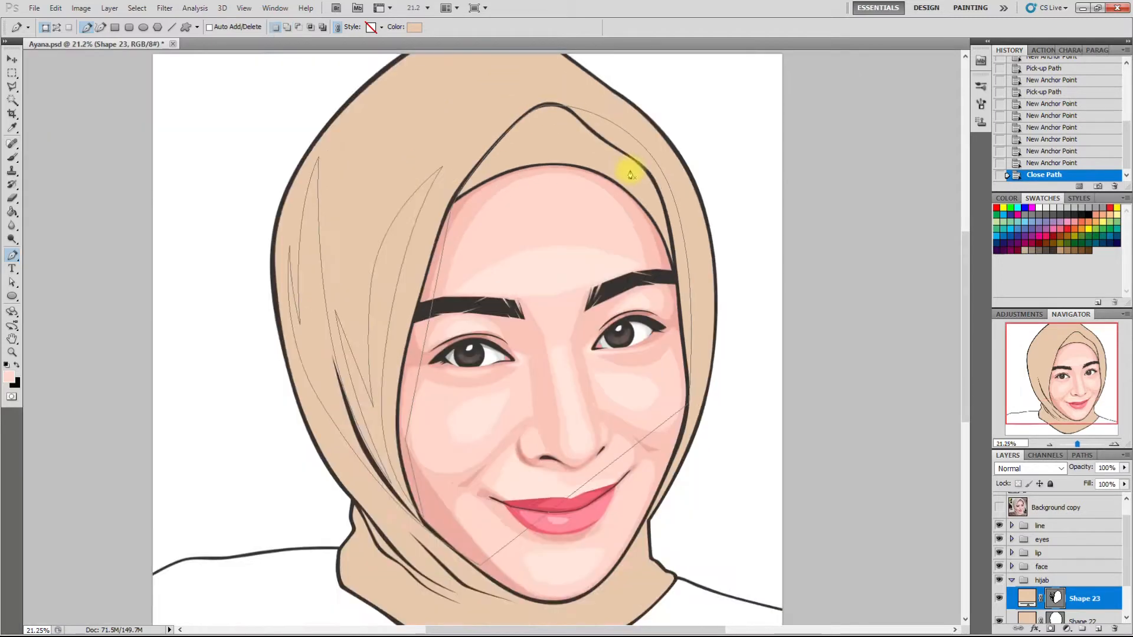
scroll(630, 175, down, 1)
click(287, 27)
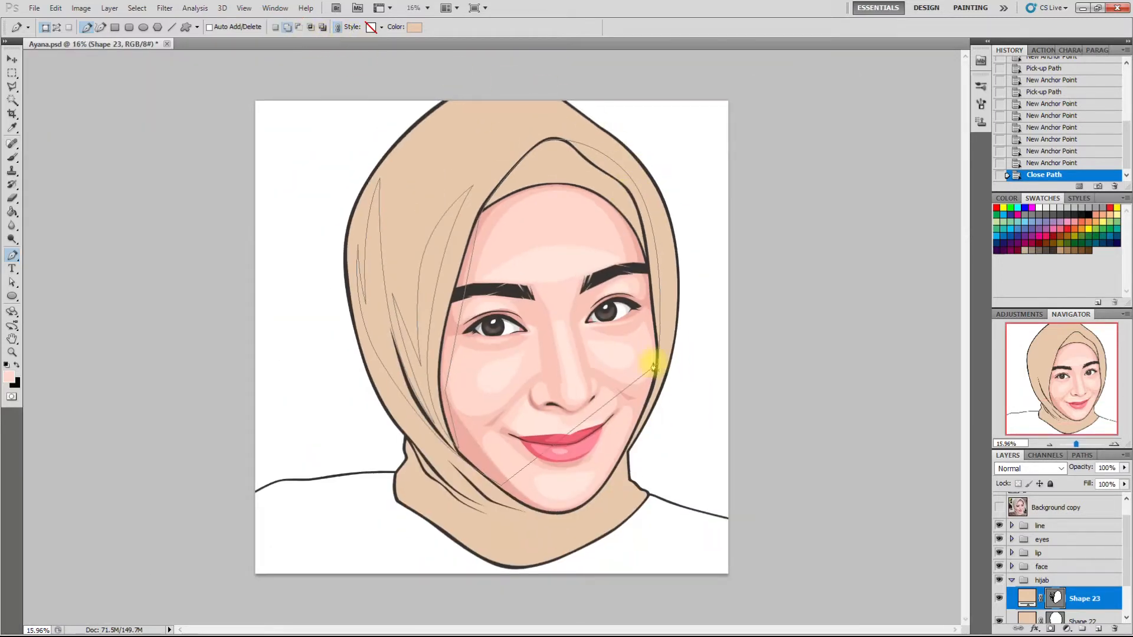
click(998, 507)
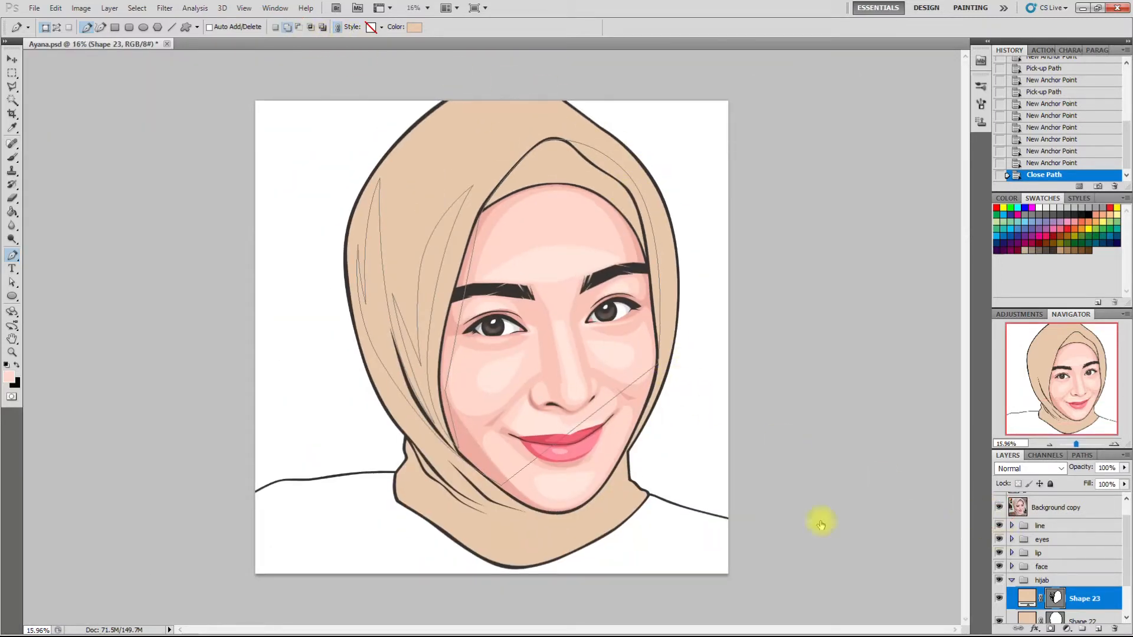
scroll(506, 544, up, 3)
scroll(520, 559, up, 2)
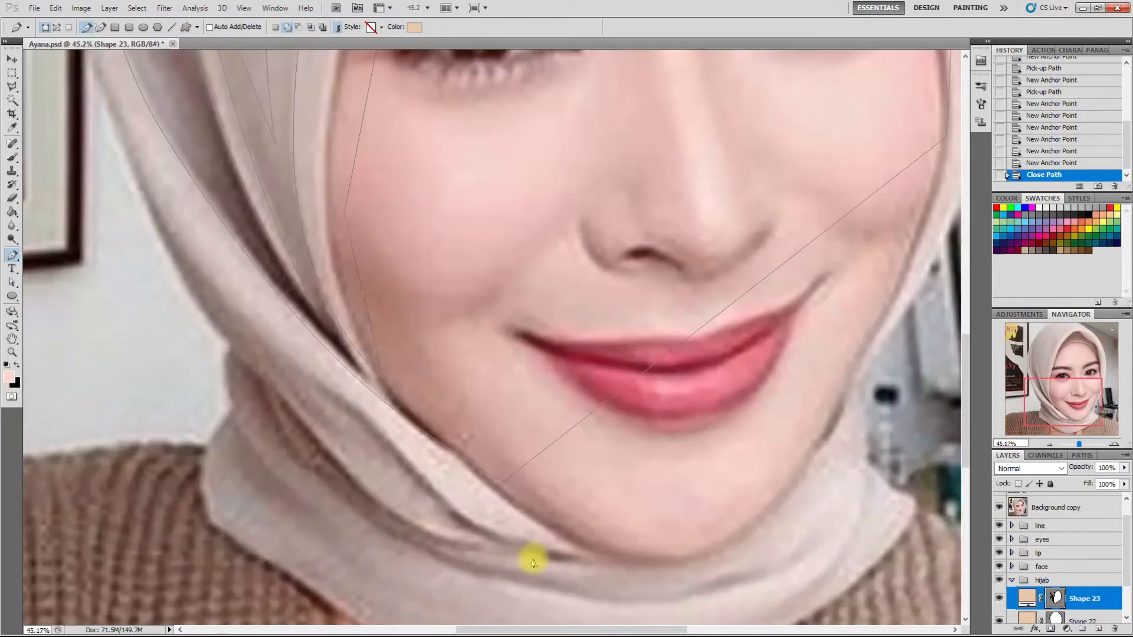
scroll(441, 466, down, 3)
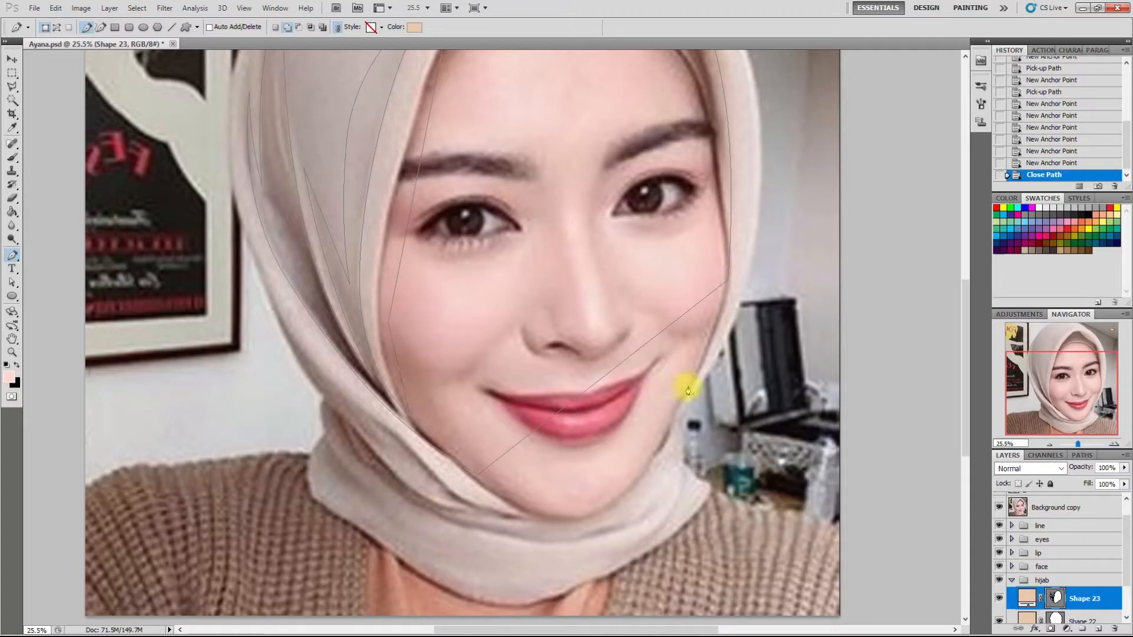
drag(666, 420, 738, 310)
click(753, 300)
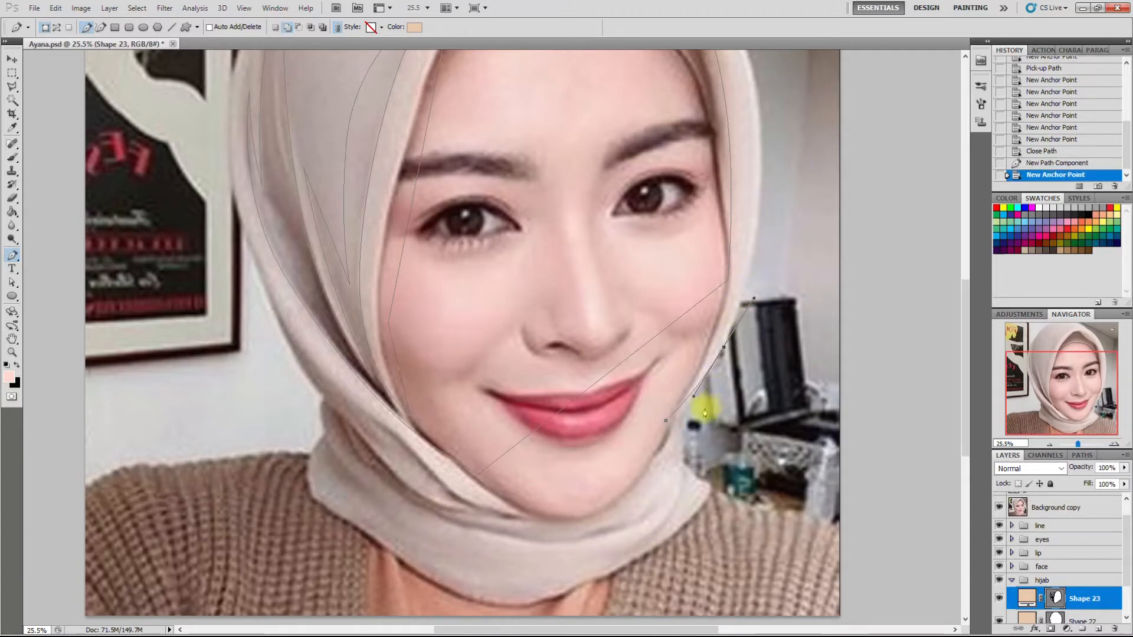
drag(692, 413, 671, 460)
drag(605, 526, 557, 545)
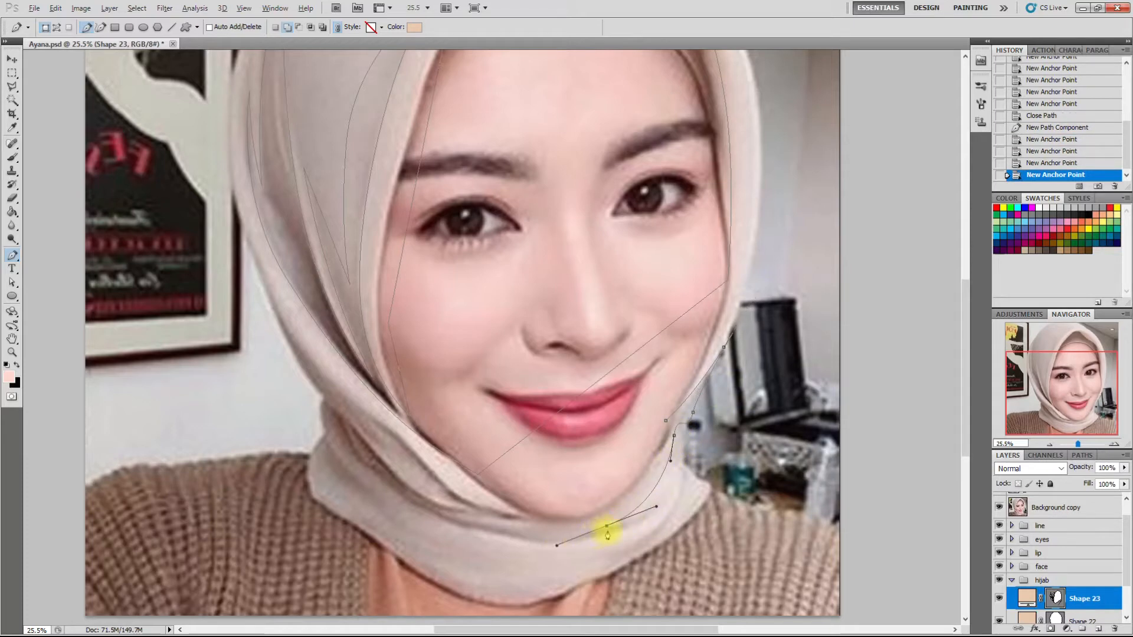
alt+click(607, 527)
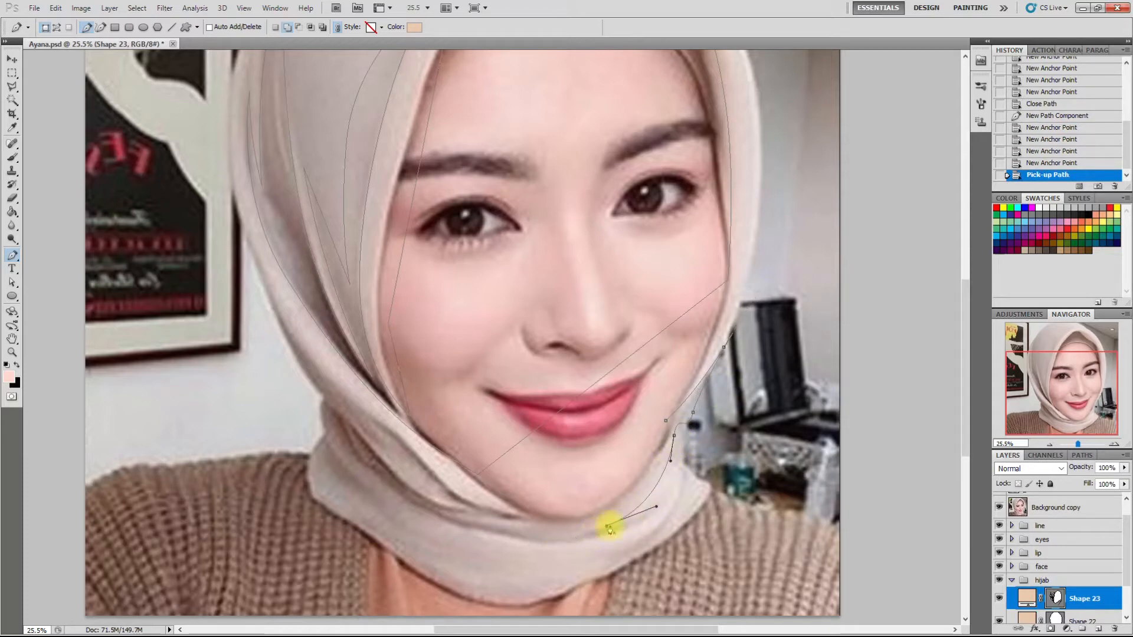
- Trace the neck folds back to the right, across under the chin and back, and continue toward the hijab's lower edge
alt+click(668, 489)
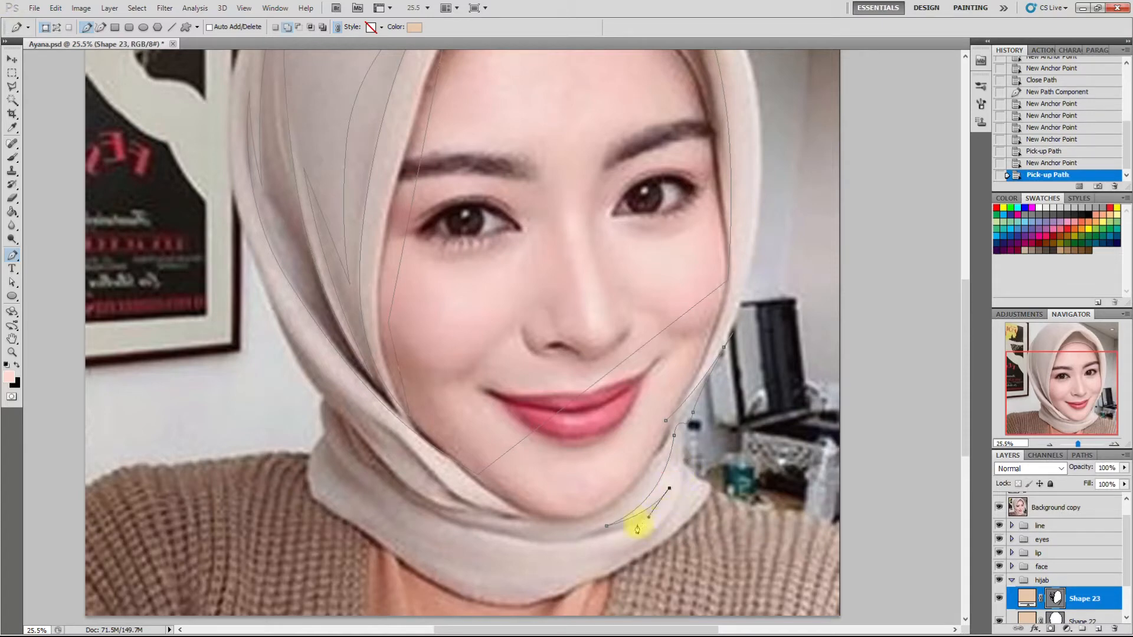
drag(586, 540, 457, 524)
drag(515, 545, 551, 558)
drag(656, 521, 684, 467)
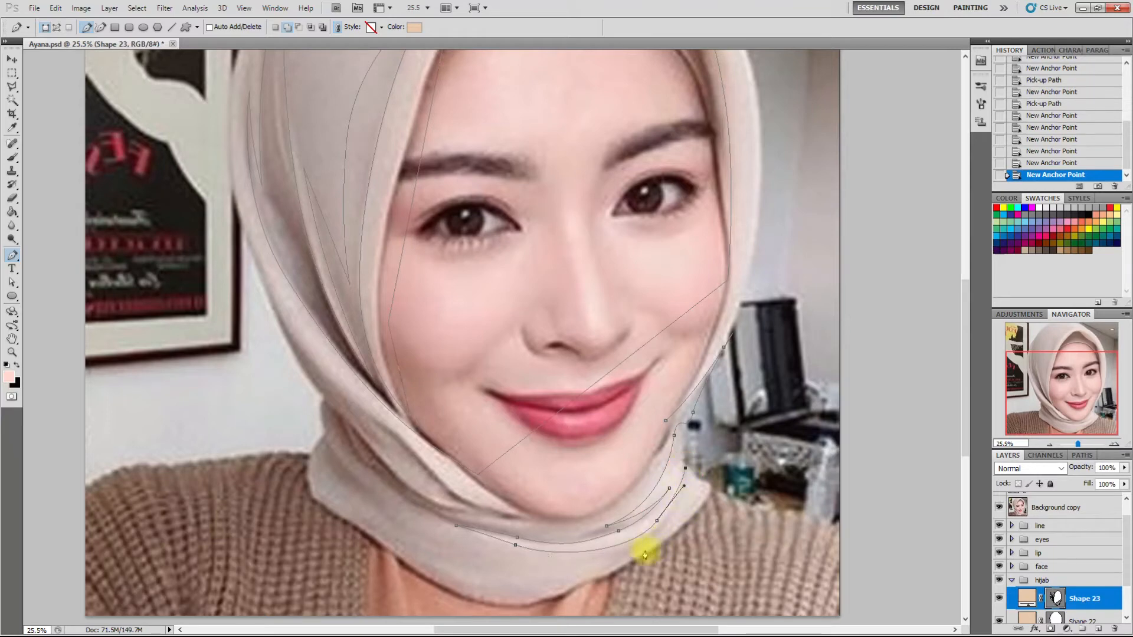
drag(634, 569, 585, 608)
- Take the path around outside the hijab's lower left, follow the left fold down under the chin, and close it
scroll(798, 500, down, 4)
click(999, 508)
click(999, 508)
drag(345, 511, 342, 501)
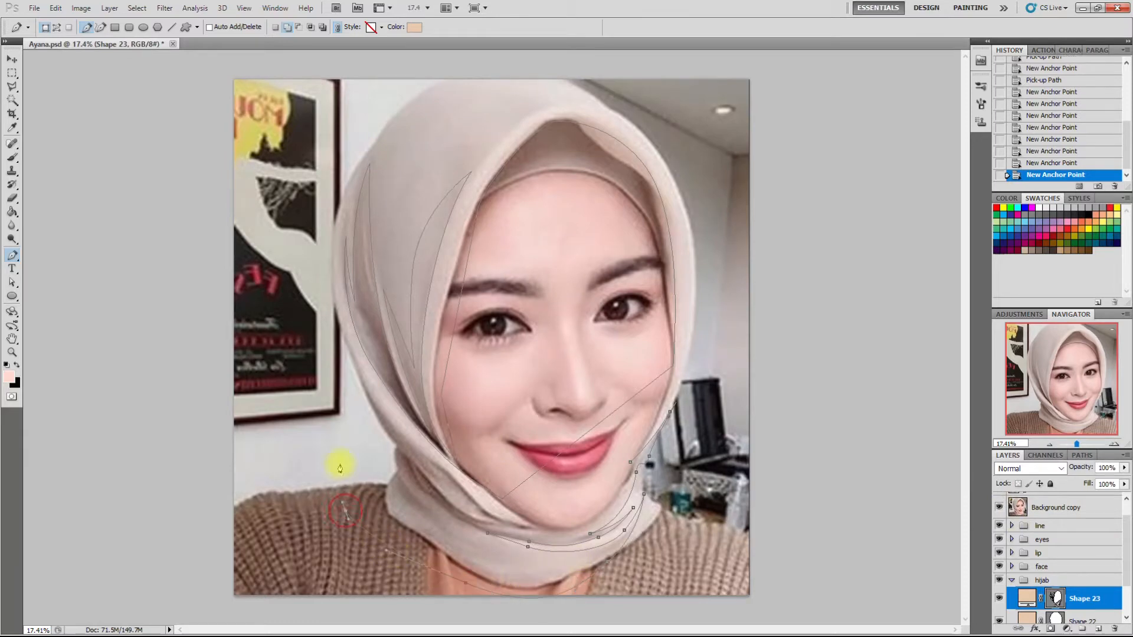
scroll(422, 425, up, 3)
drag(393, 424, 466, 511)
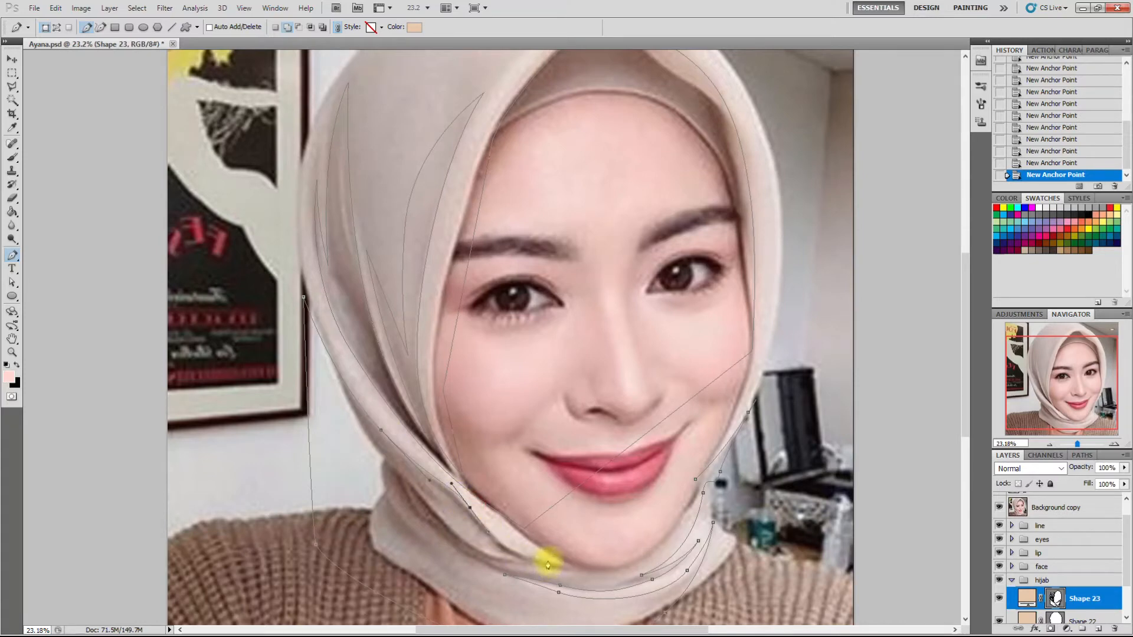
drag(560, 565, 611, 562)
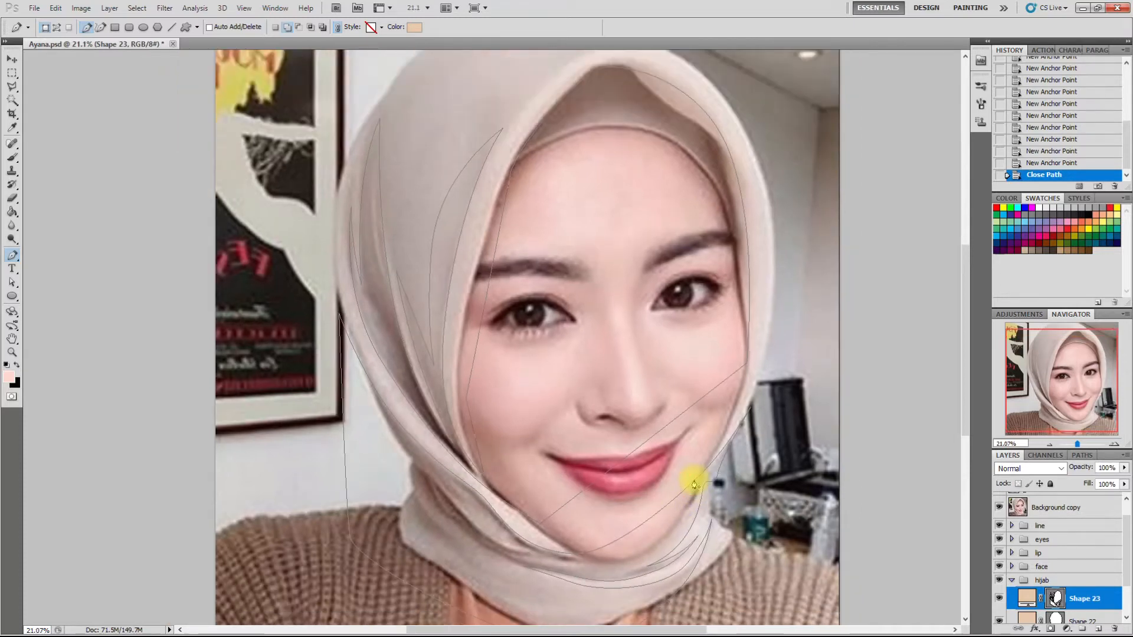
- Hide the Background copy photo and reshape the path's curve at the hijab's inner peak toward the upper right fold
scroll(694, 484, down, 2)
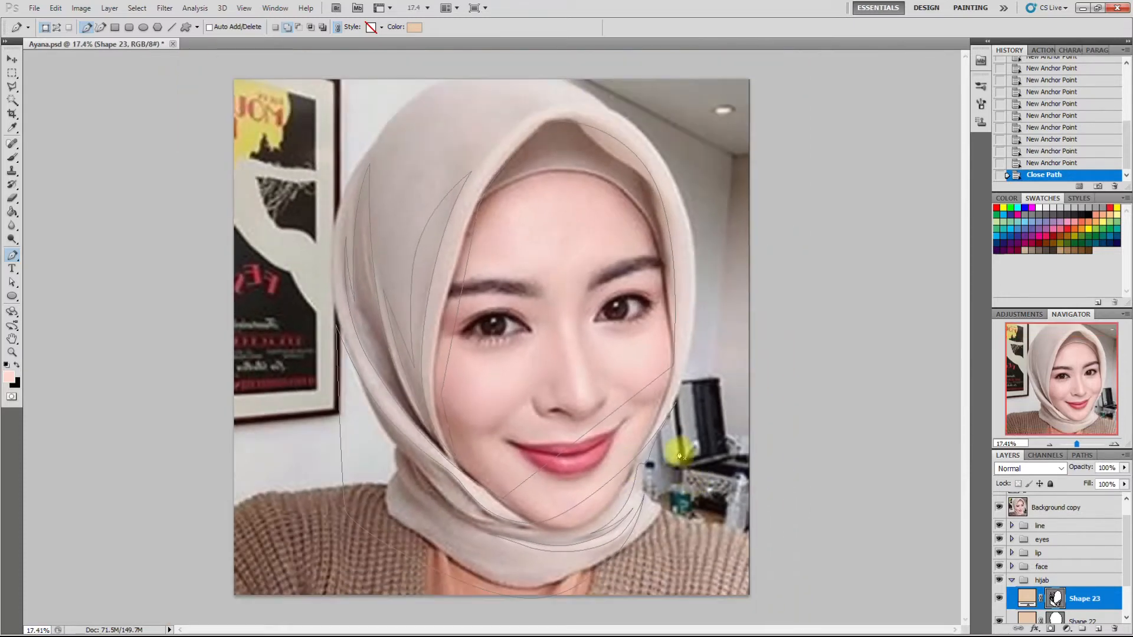
click(999, 507)
scroll(593, 105, up, 3)
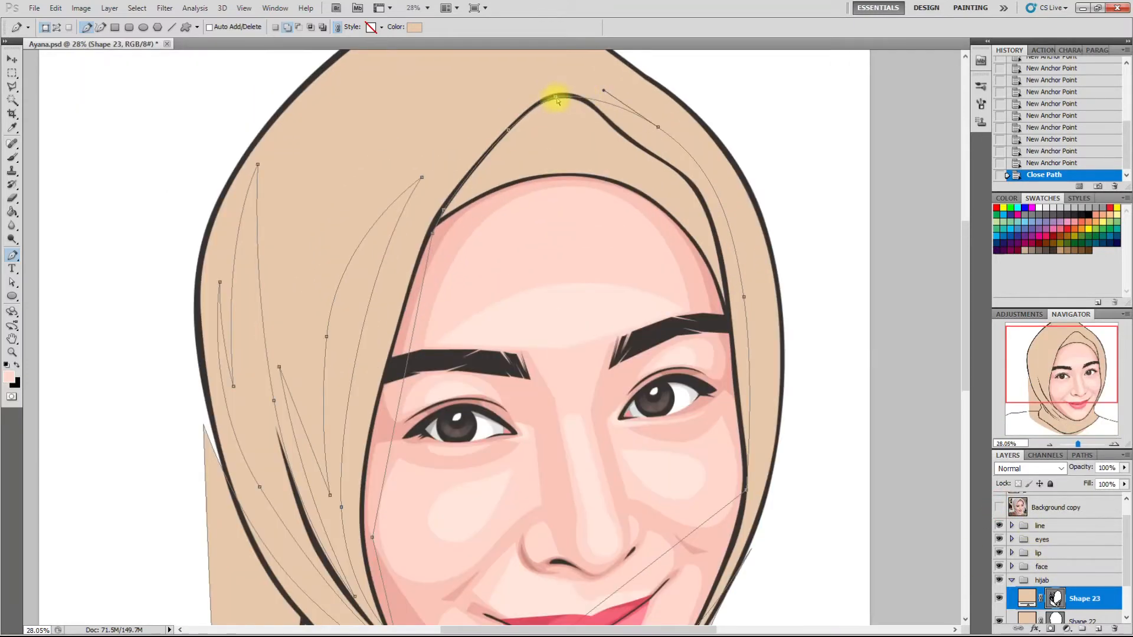
drag(579, 105, 671, 164)
scroll(670, 164, down, 3)
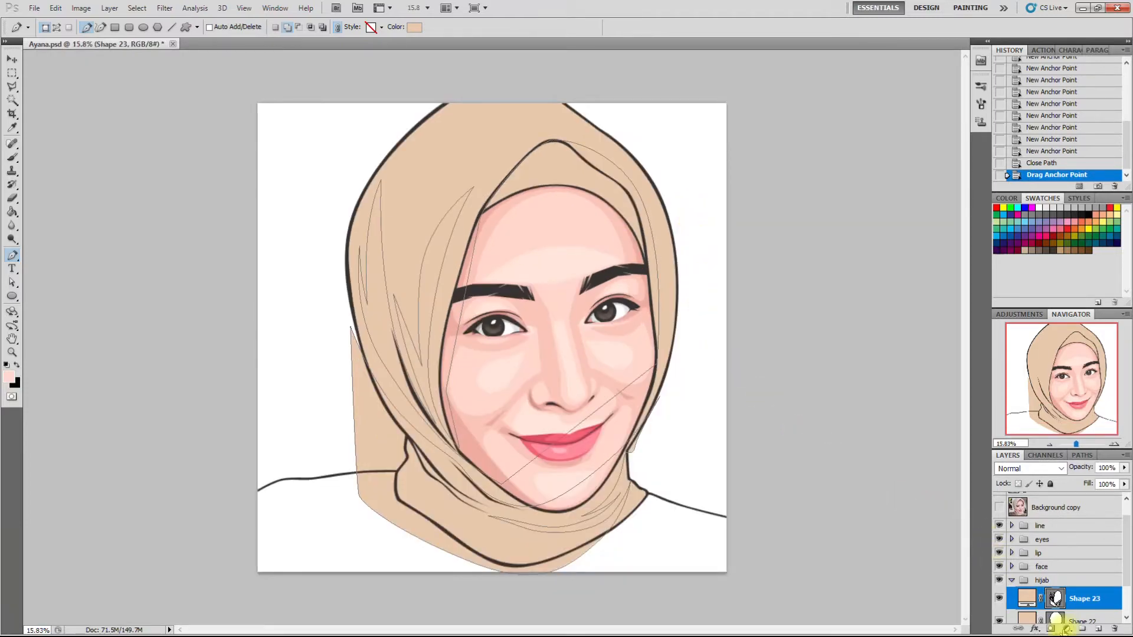
- Clip the fold shape to the hijab base shape and set its fill to the darker beige cbaa8c
right_click(1071, 599)
click(1044, 449)
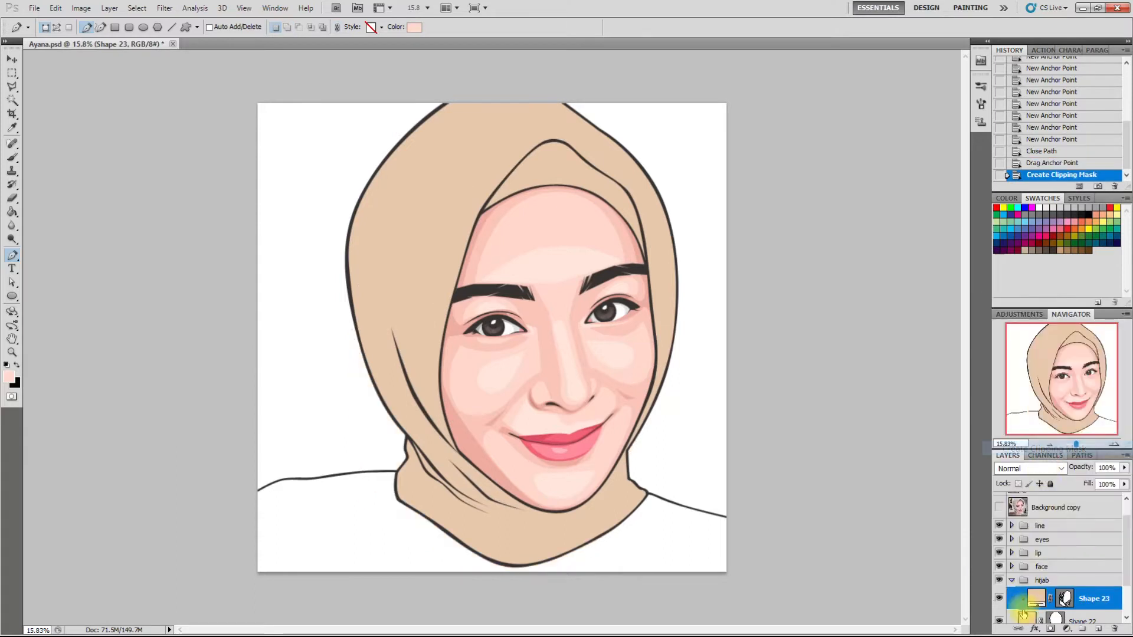
double_click(1036, 598)
drag(860, 430, 867, 417)
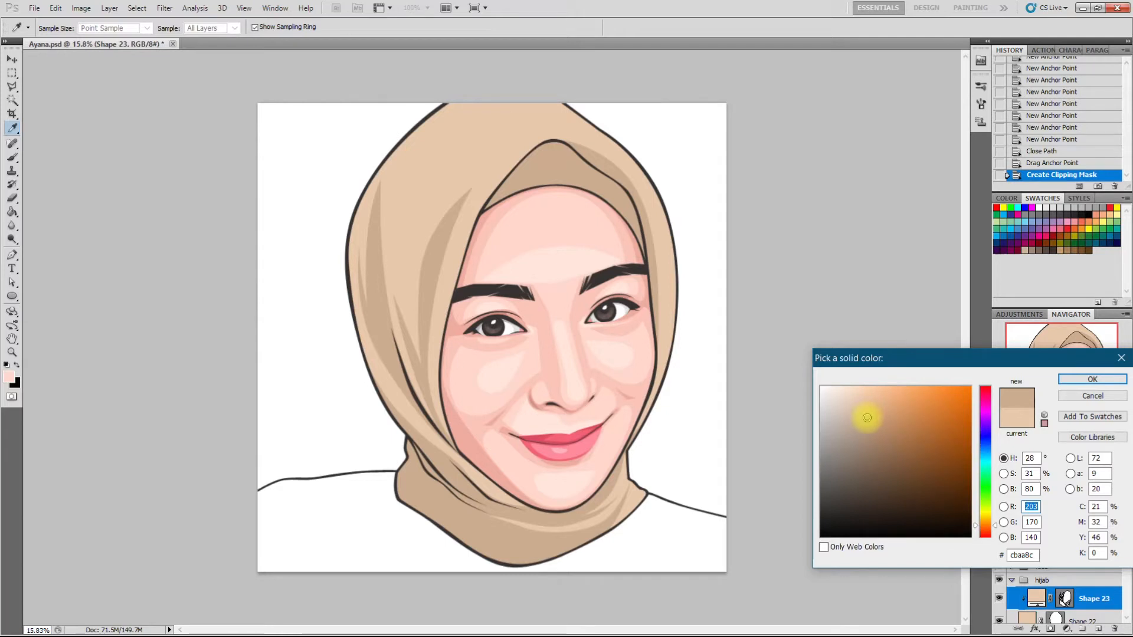
click(1093, 380)
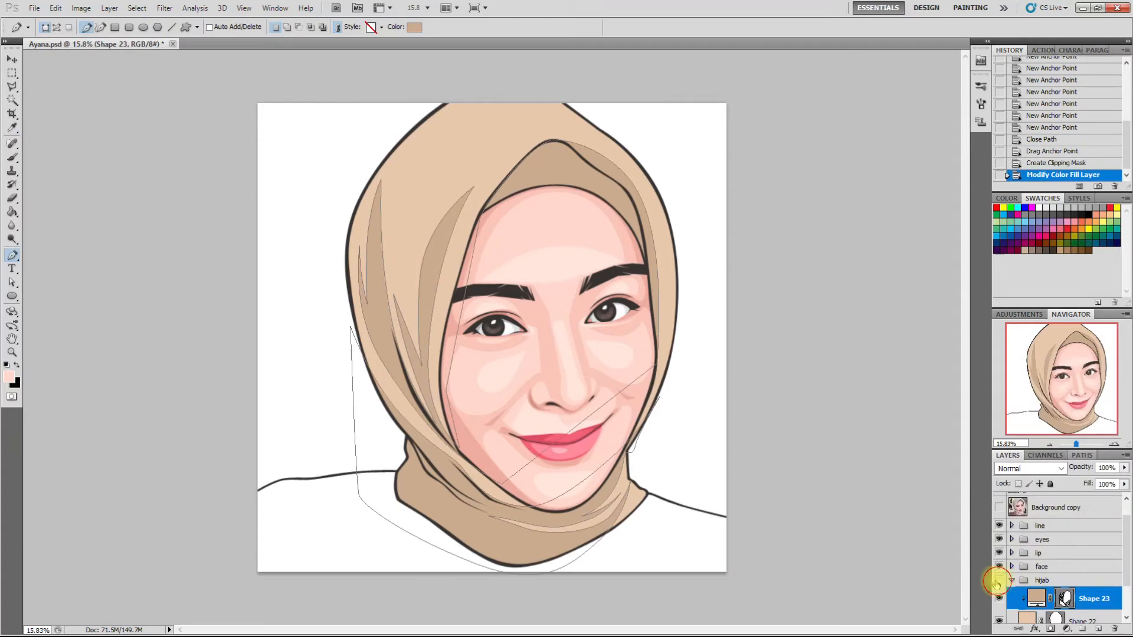
- Compare the shaded hijab with the reference by toggling the hijab group and showing the Background copy layer
click(998, 581)
click(998, 580)
click(998, 507)
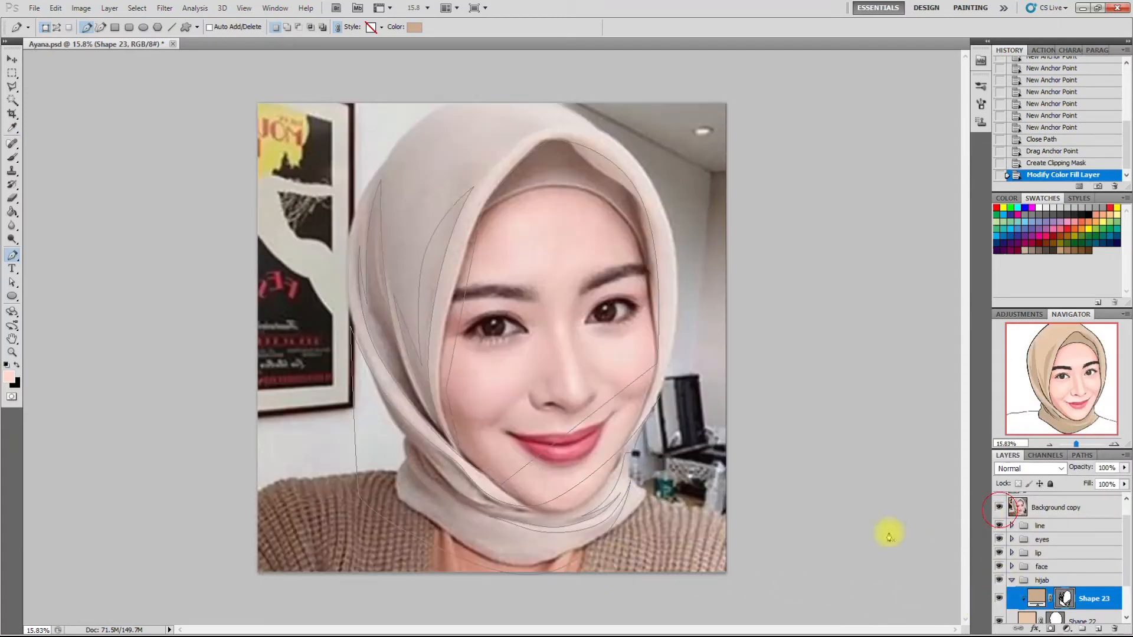
- Start a new pen shape at the hijab's bottom neck edge, trace it up to the left side, and follow the lowest fold back inward
scroll(468, 567, up, 6)
click(611, 595)
drag(472, 573, 420, 539)
drag(338, 457, 333, 420)
alt+click(338, 457)
mouse_move(394, 497)
mouse_down()
mouse_move(440, 529)
mouse_move(388, 478)
mouse_up()
click(468, 534)
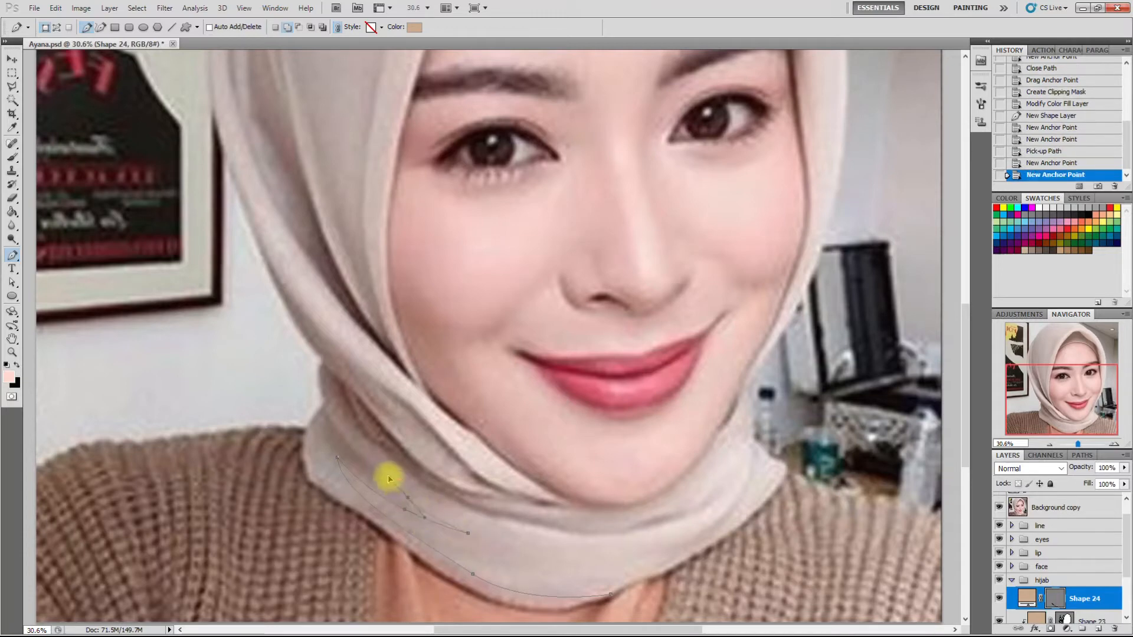
- Extend the neck shape's outline across the left neck folds toward the right neck edge, then back beneath the chin
drag(354, 434, 386, 457)
alt+click(354, 435)
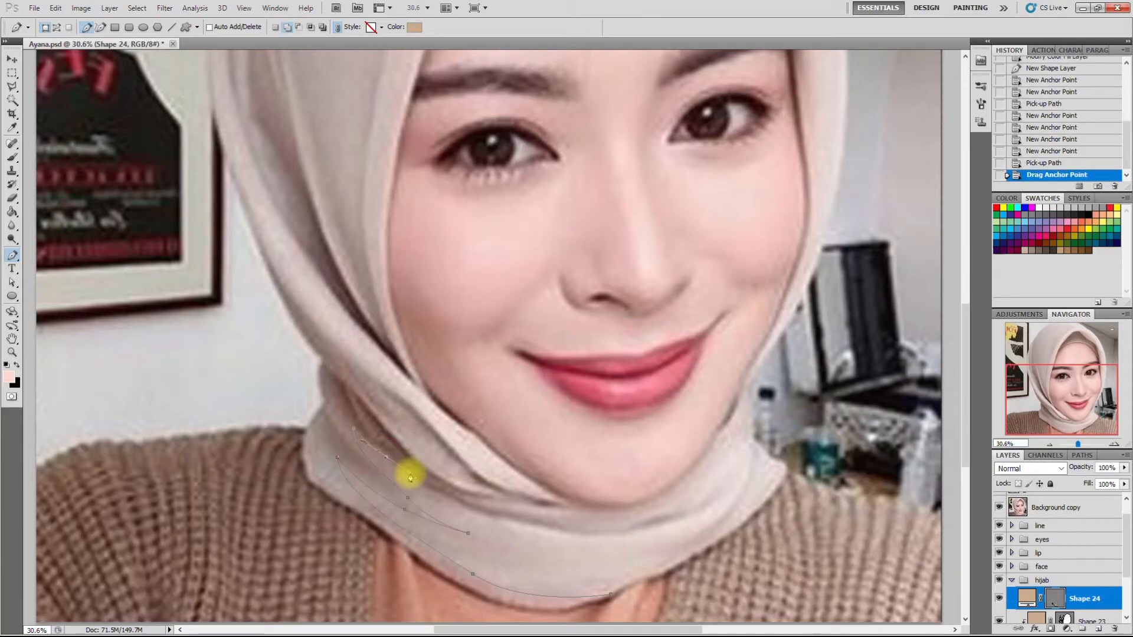
drag(483, 515, 527, 530)
mouse_move(596, 533)
mouse_down()
mouse_move(693, 514)
mouse_move(635, 517)
mouse_move(665, 513)
mouse_up()
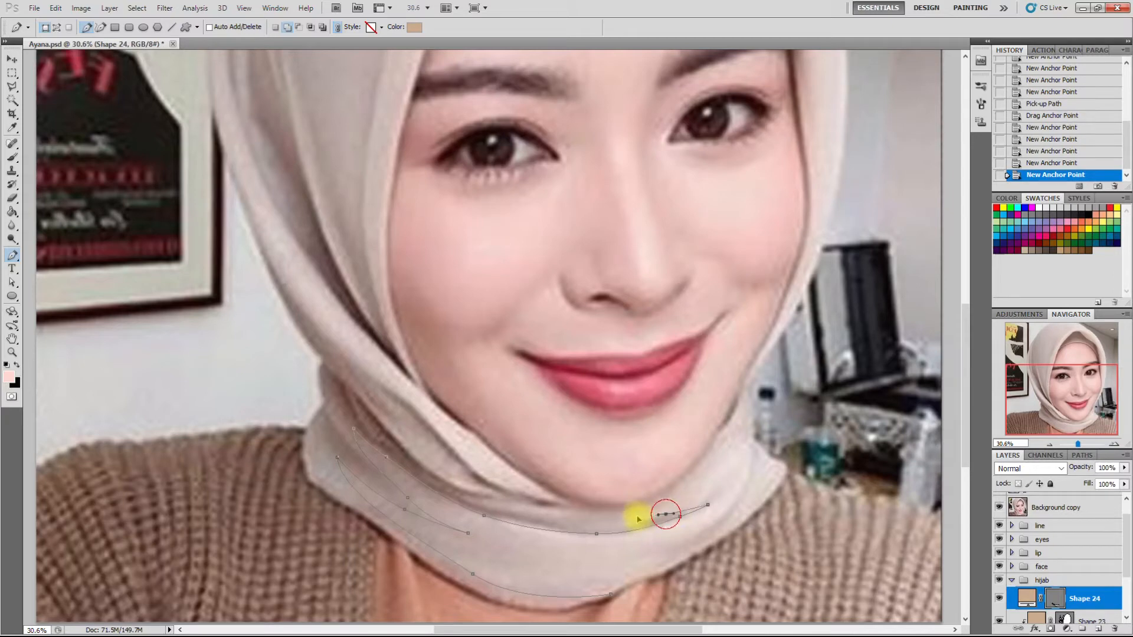
click(589, 534)
click(459, 495)
drag(551, 511, 630, 521)
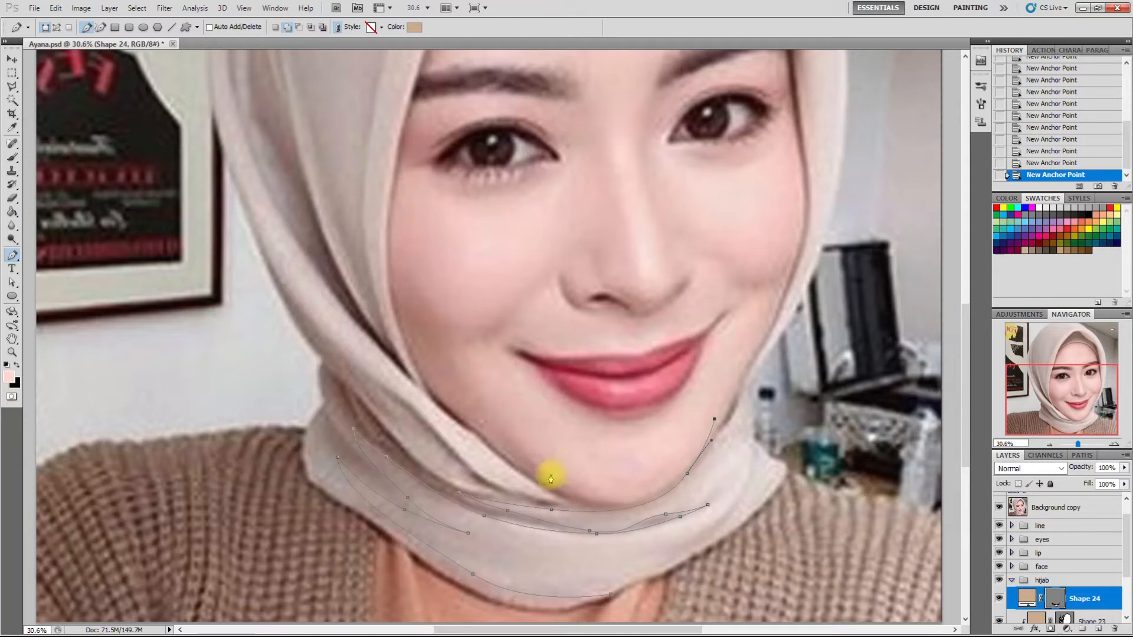
- Continue the neck shape's outline back along the dark folds under the chin and up the overlapping fold at the left jaw
scroll(433, 469, up, 1)
drag(572, 507, 499, 492)
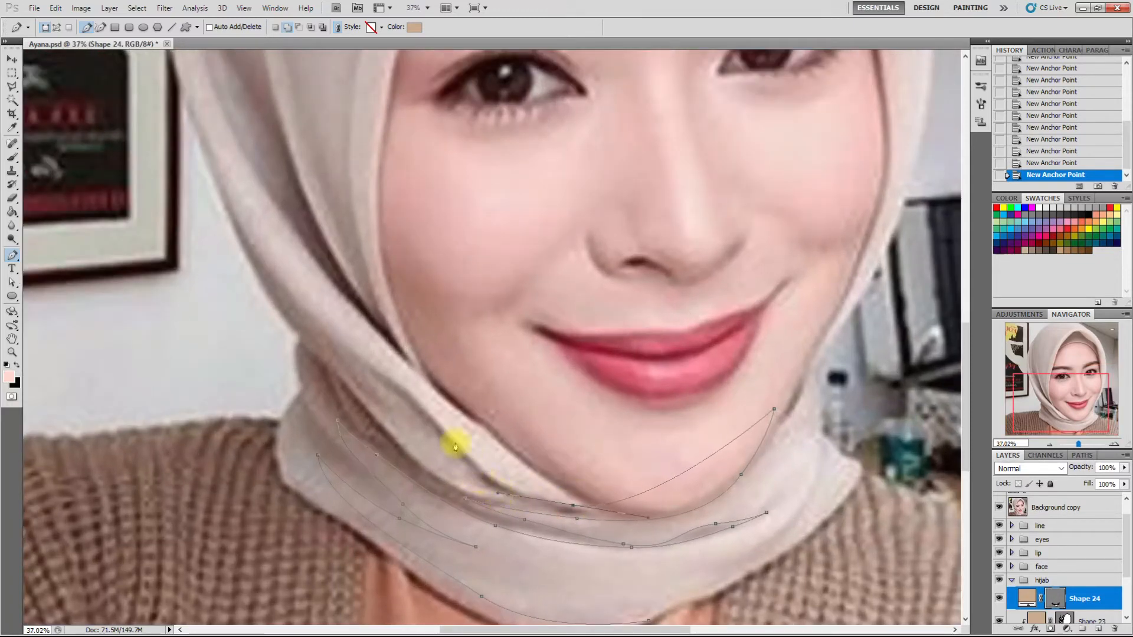
drag(441, 429, 519, 509)
alt+click(505, 501)
drag(412, 455, 376, 424)
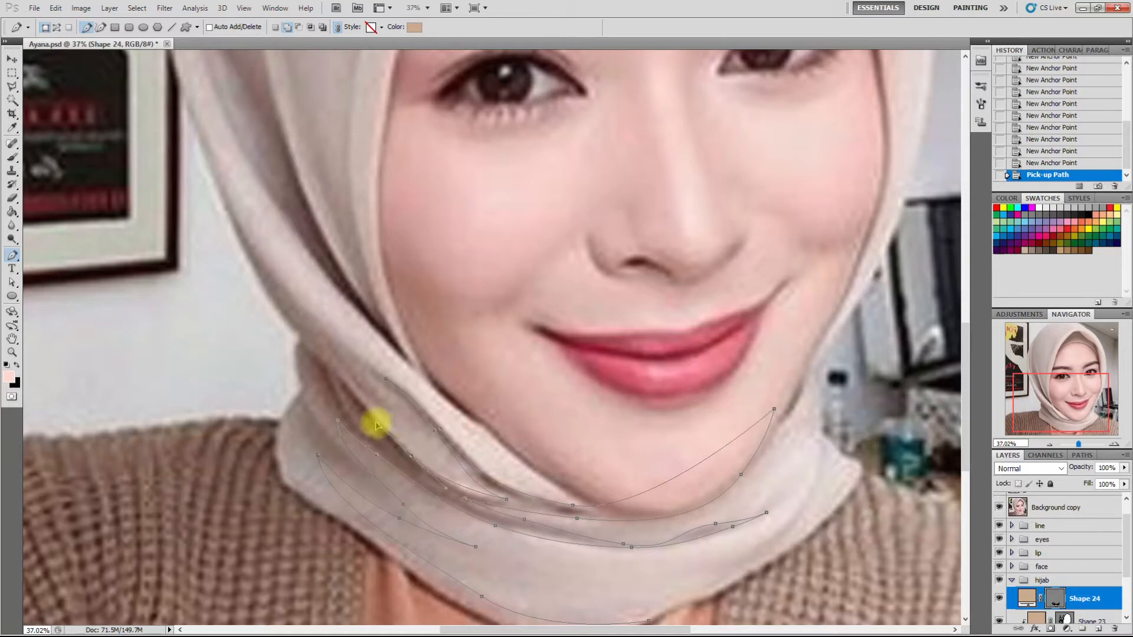
scroll(559, 523, down, 3)
drag(393, 403, 381, 389)
click(419, 410)
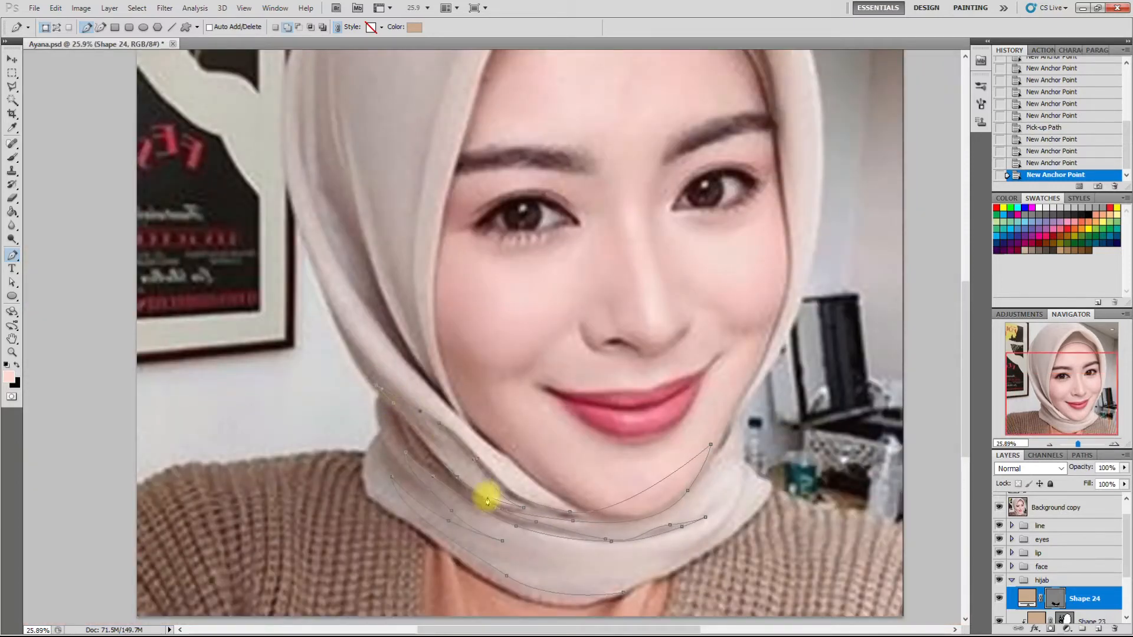
- Carry the outline around outside the hijab's left side, hide the Background copy photo, and close the path at the neck's bottom edge
scroll(554, 583, down, 2)
click(323, 259)
scroll(362, 448, down, 2)
drag(348, 530, 459, 576)
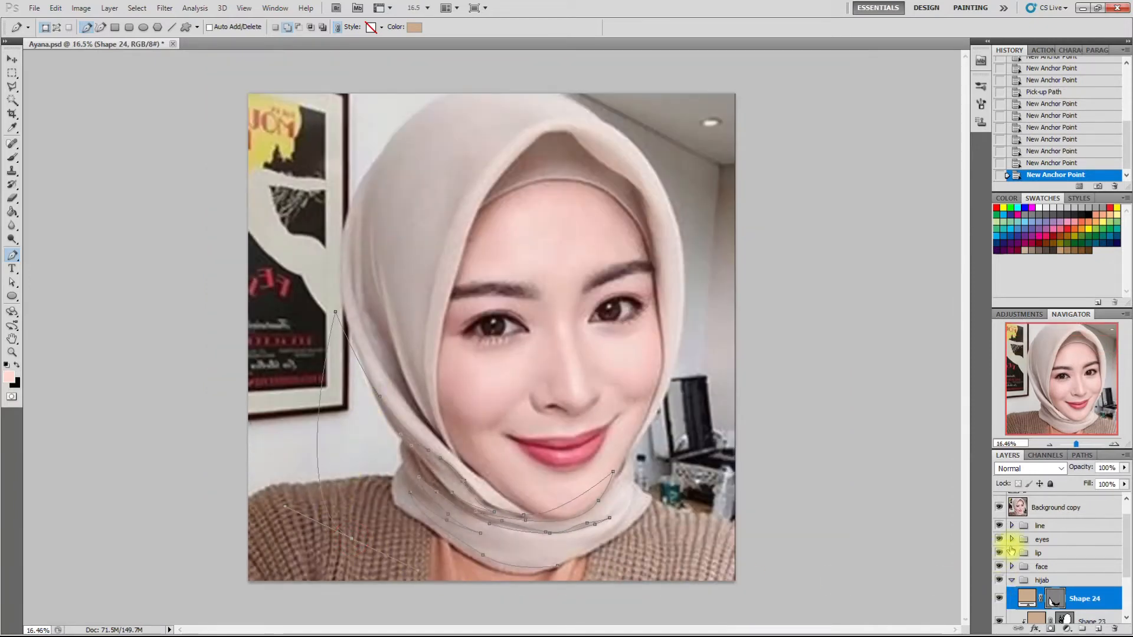
click(998, 507)
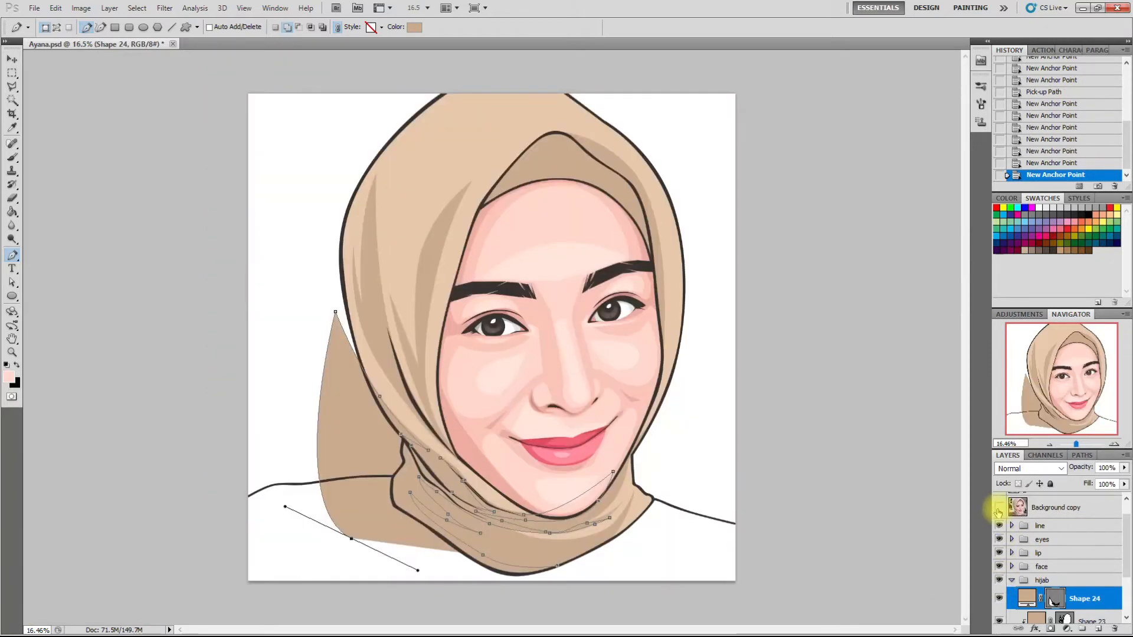
mouse_move(557, 564)
mouse_down()
mouse_move(581, 581)
mouse_move(557, 561)
mouse_up()
- Show the Background copy photo and start an added path in the same shape layer along the dark fold beside the left cheek
click(287, 27)
scroll(443, 171, up, 1)
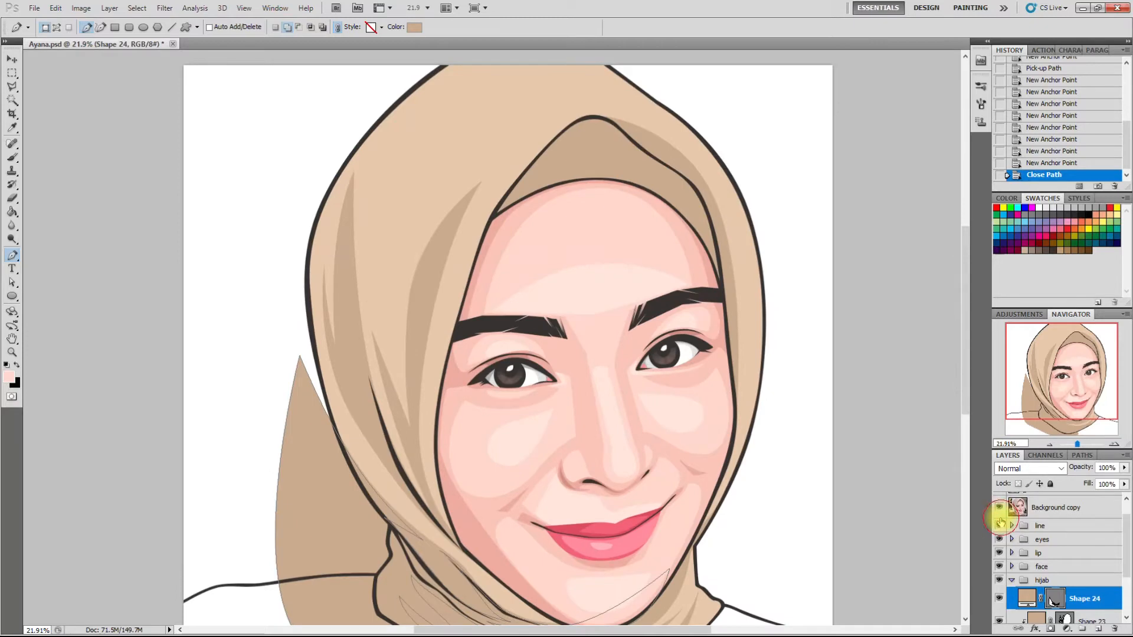
click(999, 518)
scroll(431, 493, up, 1)
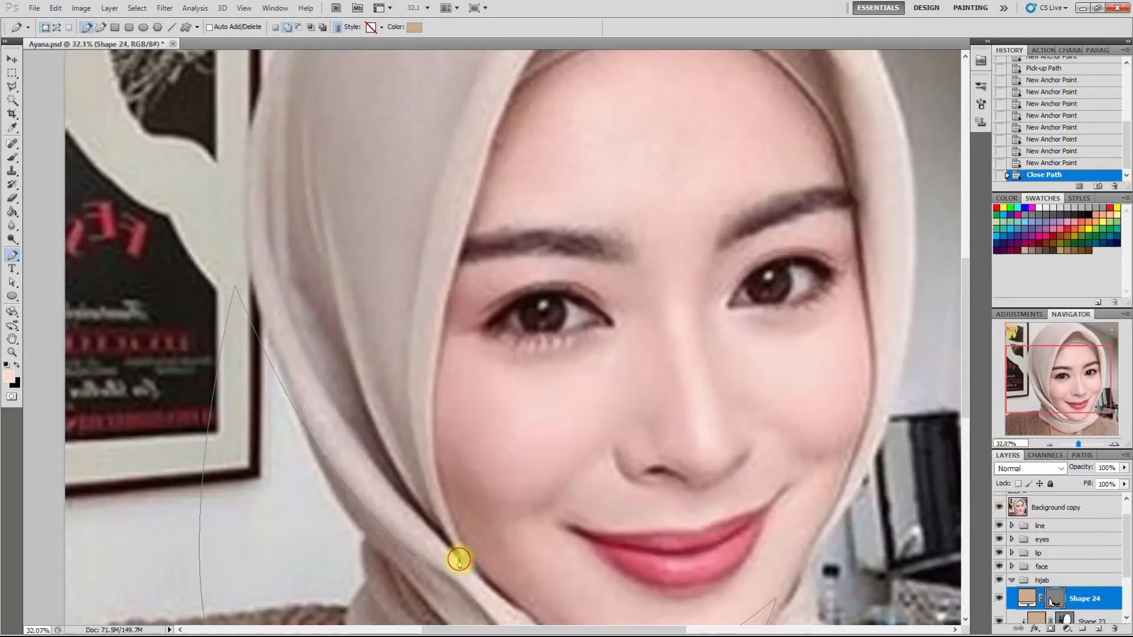
click(459, 560)
click(299, 329)
click(328, 384)
click(347, 414)
click(363, 437)
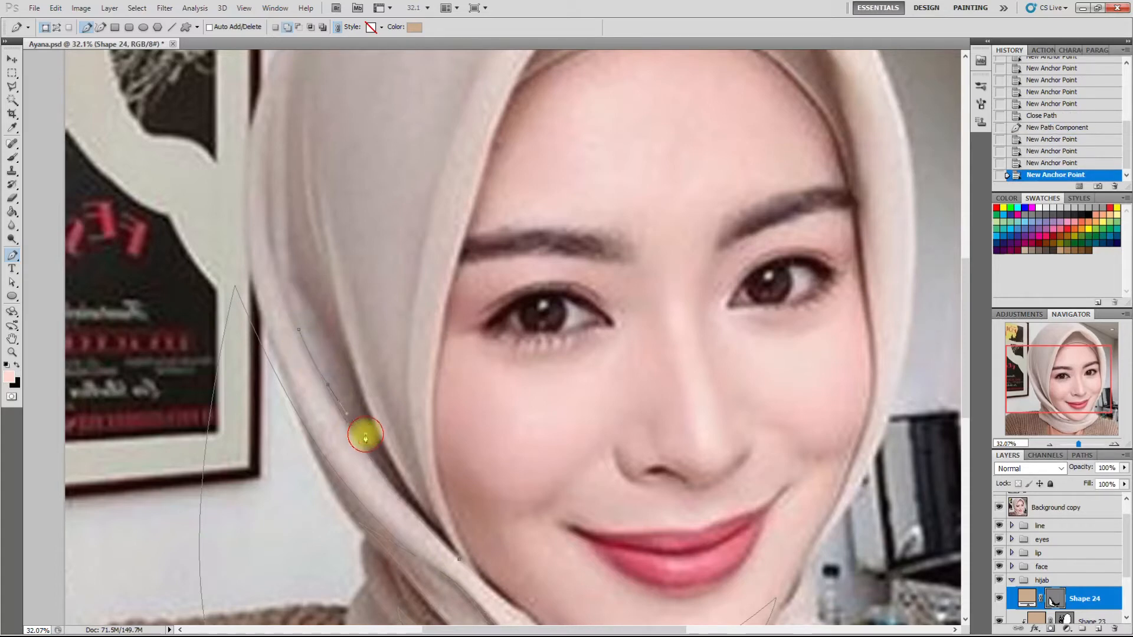
- Extend the cheek fold's path up to its narrow upper tip and begin its inner edge back down
scroll(342, 373, down, 2)
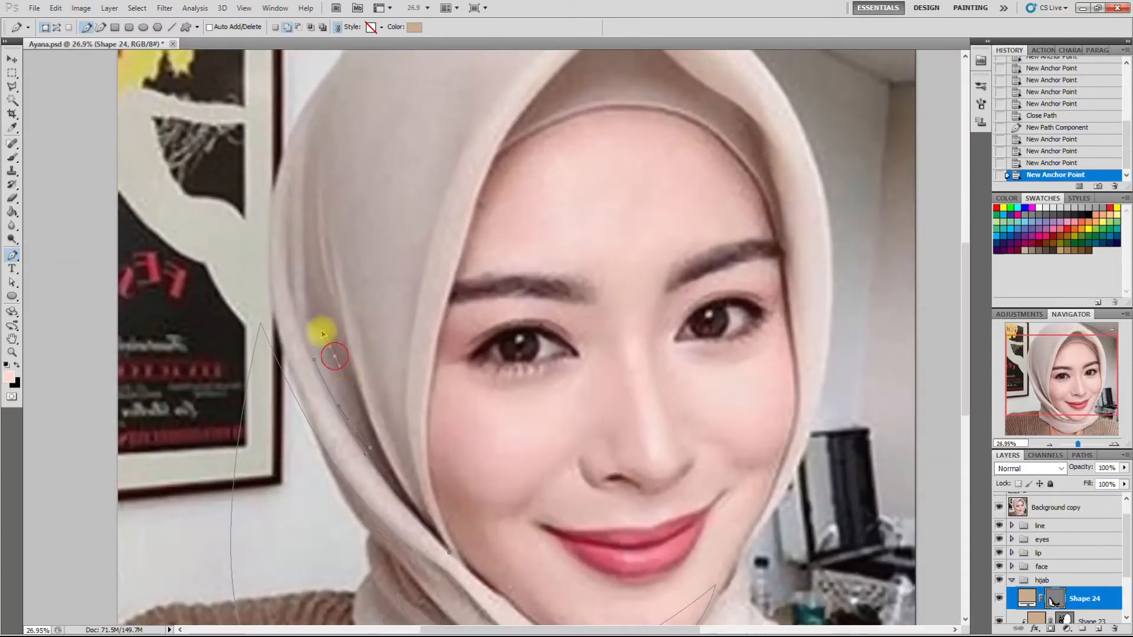
click(315, 308)
click(323, 267)
click(336, 309)
click(331, 285)
scroll(367, 439, down, 1)
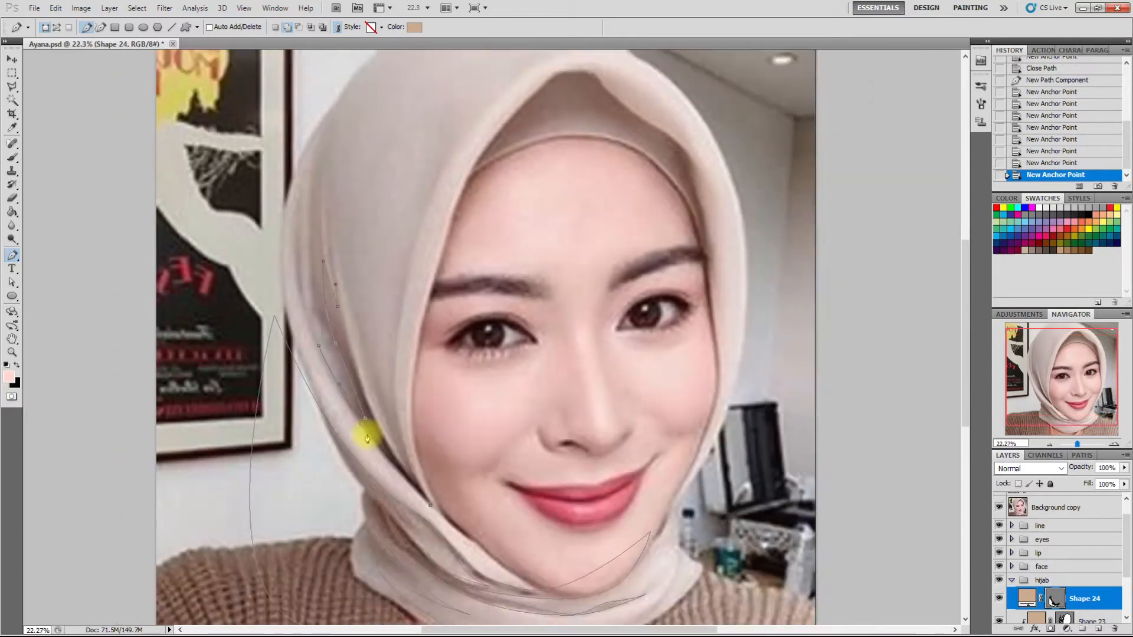
- Trace the cheek fold's inner edge down to the jaw and close the path at its lower end
scroll(367, 439, up, 1)
click(400, 465)
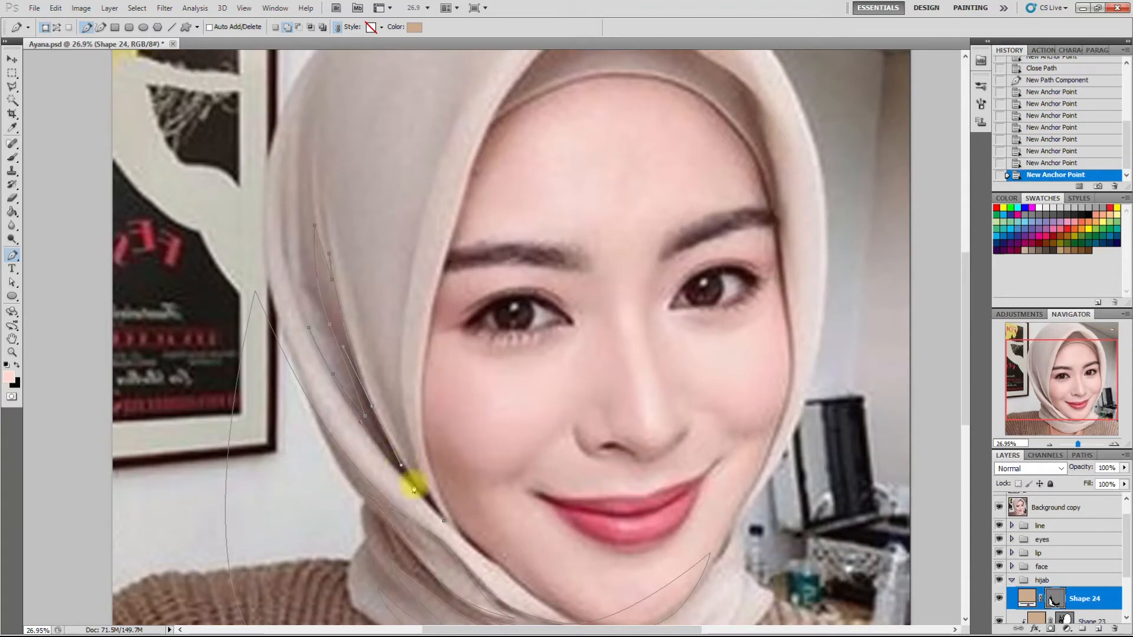
alt+click(446, 522)
click(426, 493)
click(424, 490)
click(446, 522)
click(447, 522)
scroll(447, 523, down, 2)
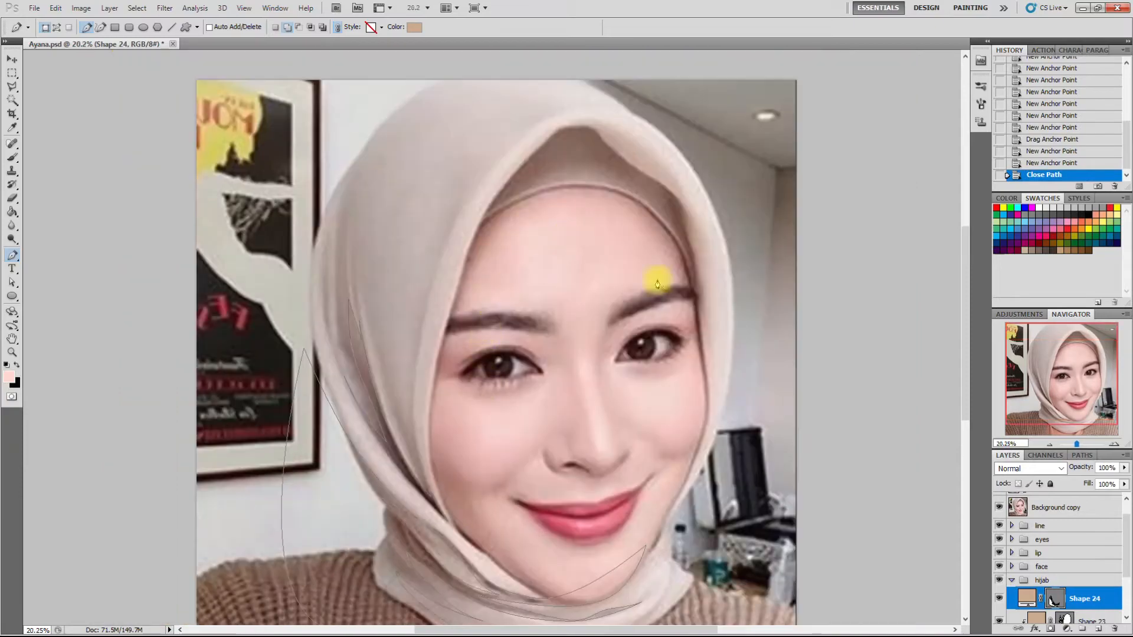
- Start another path in the same shape at the inner hijab's left corner and curve it over the lighter band above the forehead
click(999, 507)
click(998, 507)
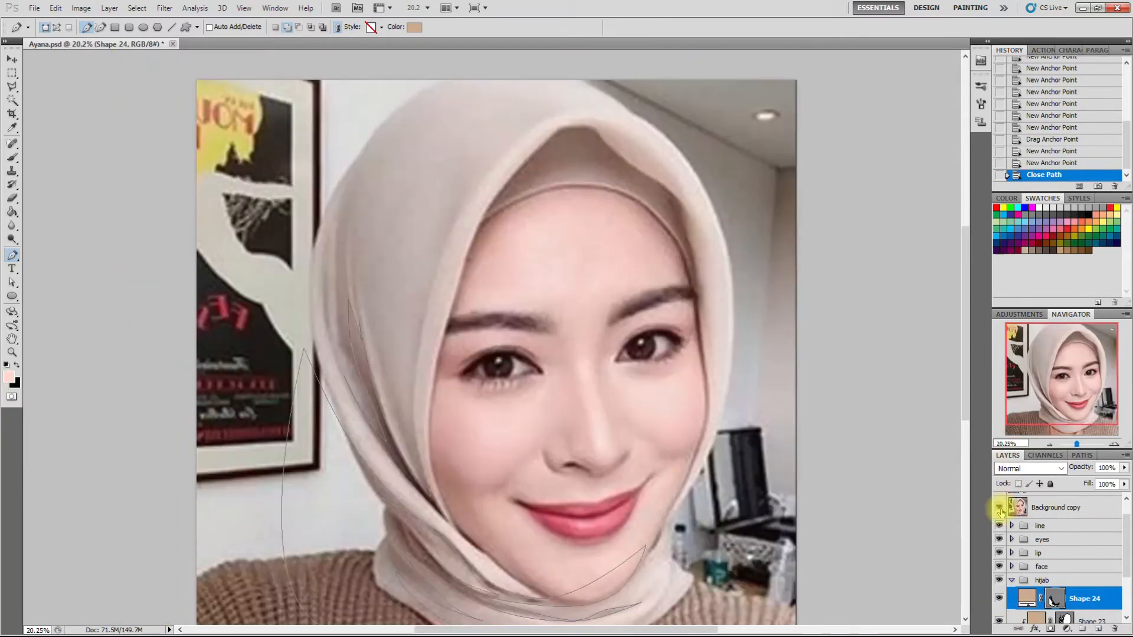
scroll(664, 131, up, 3)
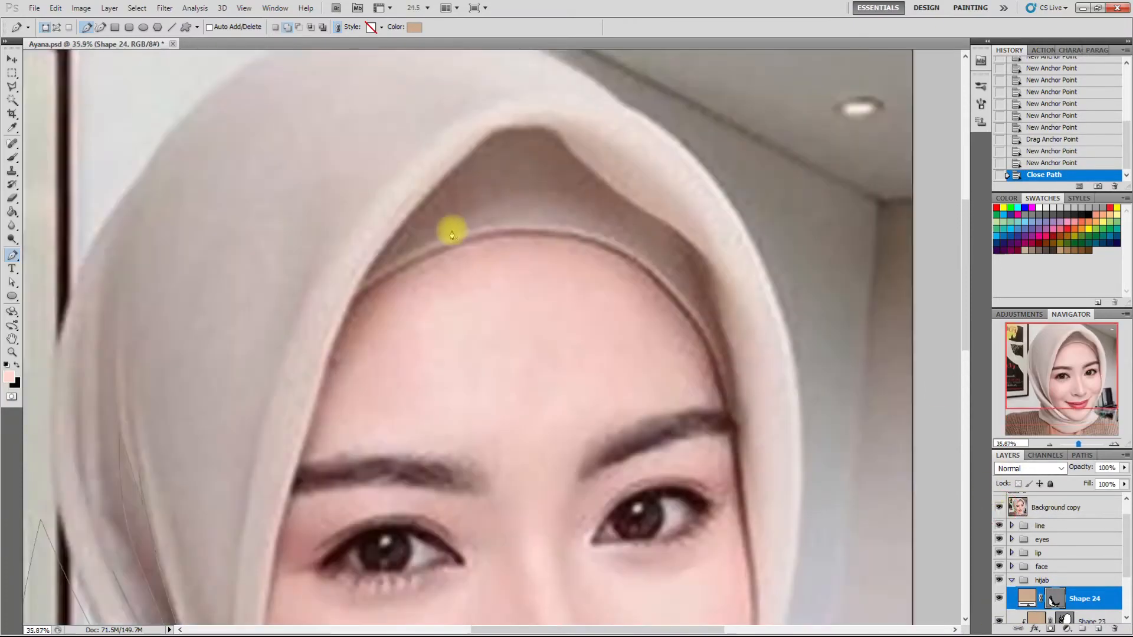
scroll(469, 223, up, 1)
click(317, 309)
drag(407, 261, 407, 258)
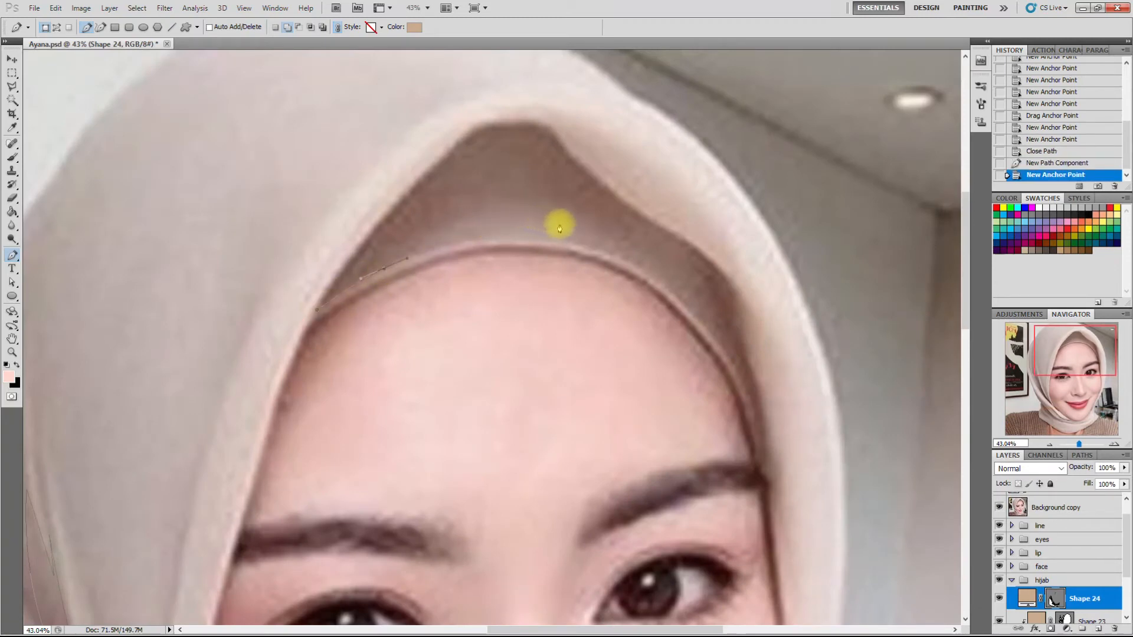
drag(457, 242, 422, 250)
drag(531, 212, 504, 239)
click(612, 253)
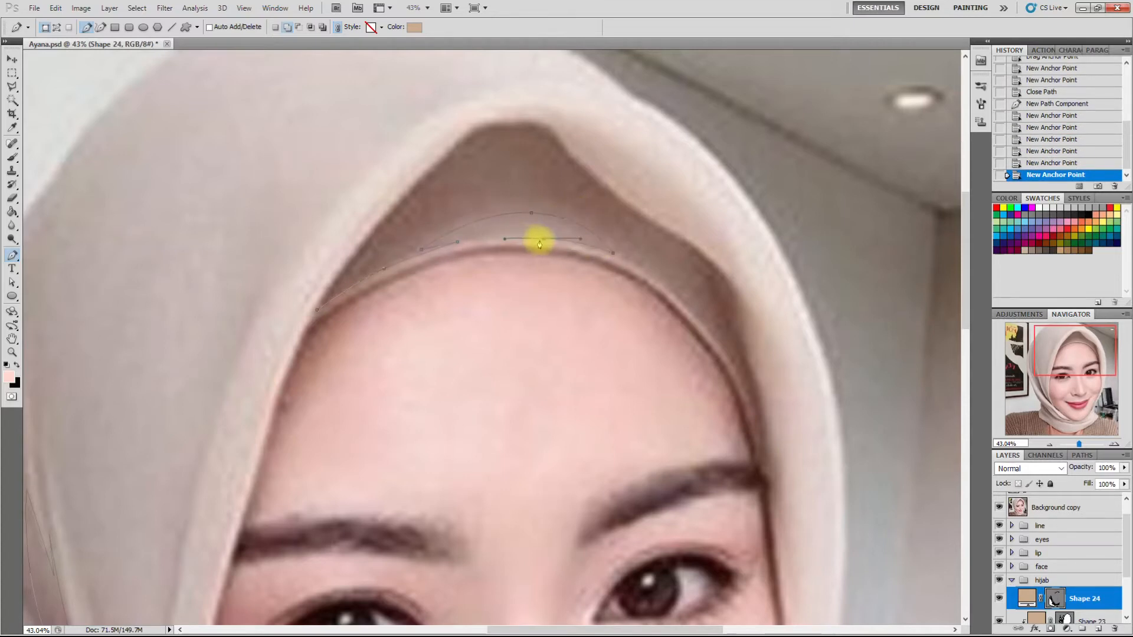
- Continue the inner hijab path along the right side of the forehead to the outer end of the right eyebrow
click(674, 298)
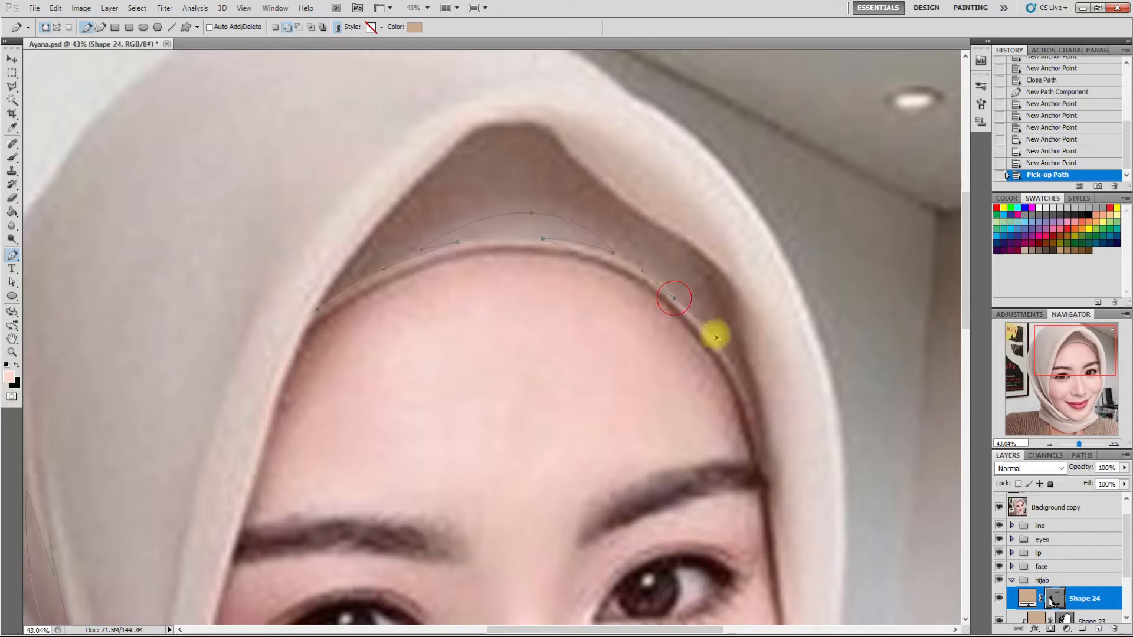
click(741, 356)
click(762, 471)
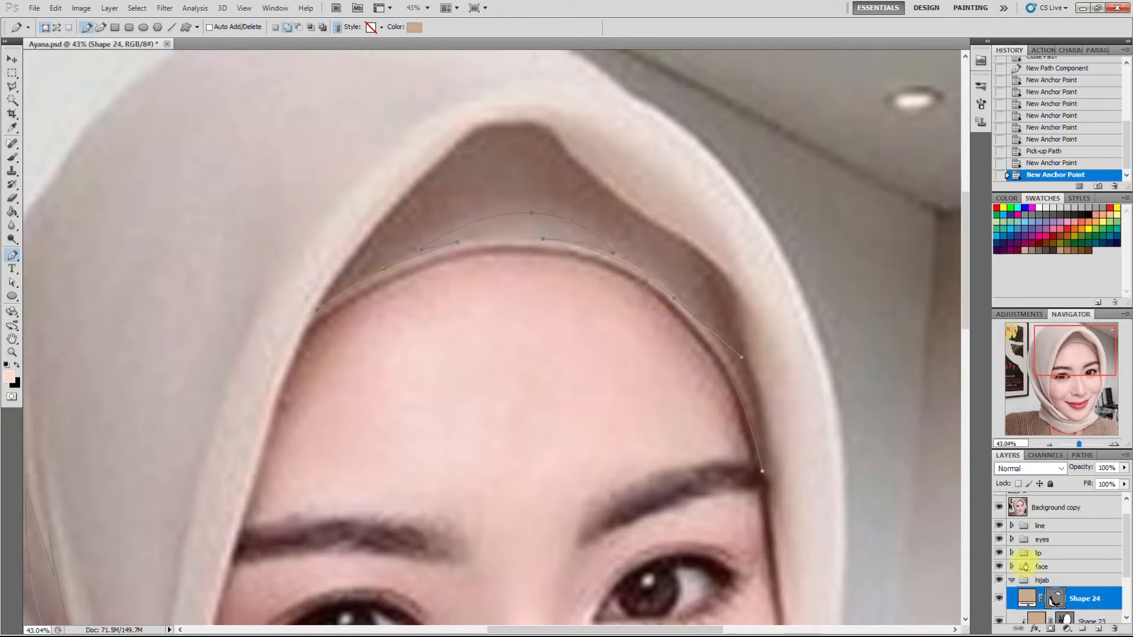
key(ctrl+z)
drag(768, 473, 774, 519)
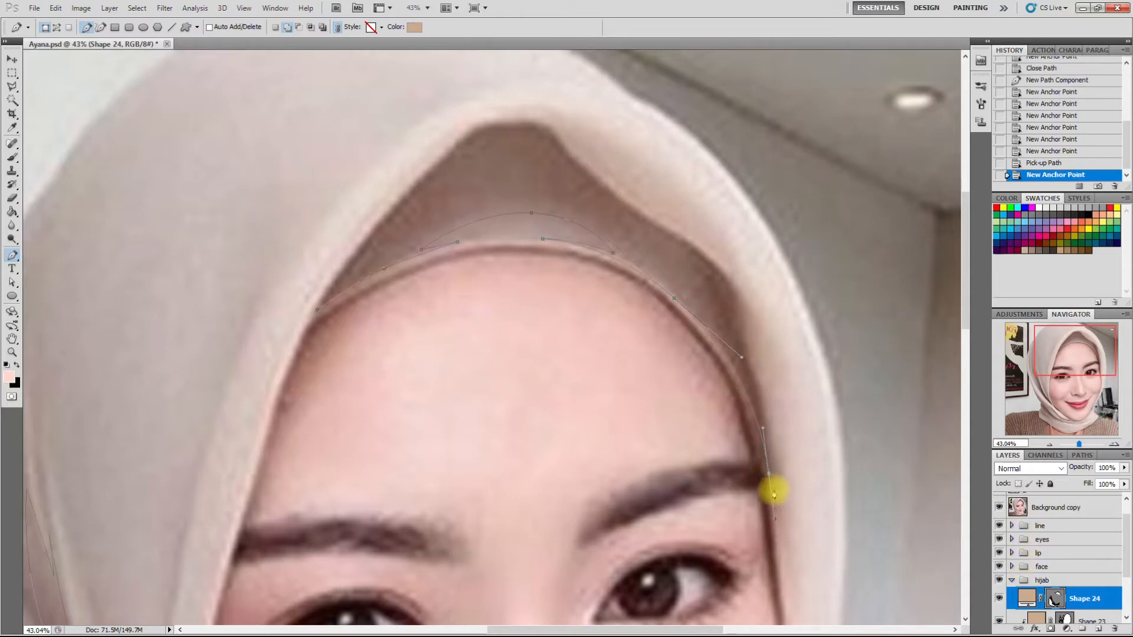
click(766, 479)
drag(765, 476, 765, 472)
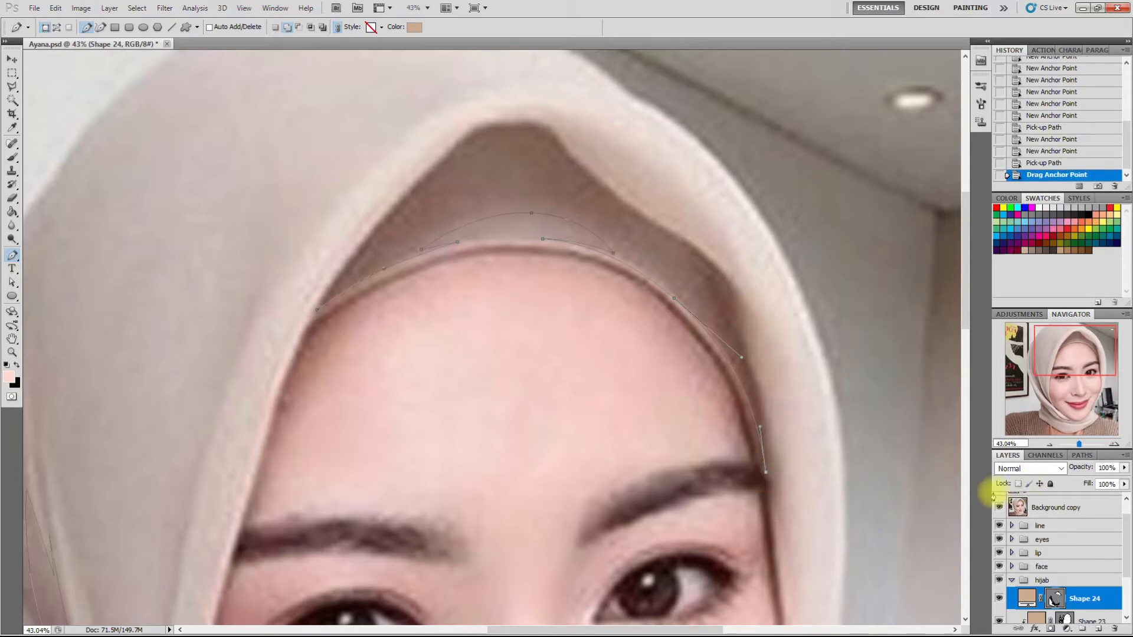
- Hide the Background copy photo, trace the inner hijab's outline back over its peak, and close the path at the left corner
click(997, 507)
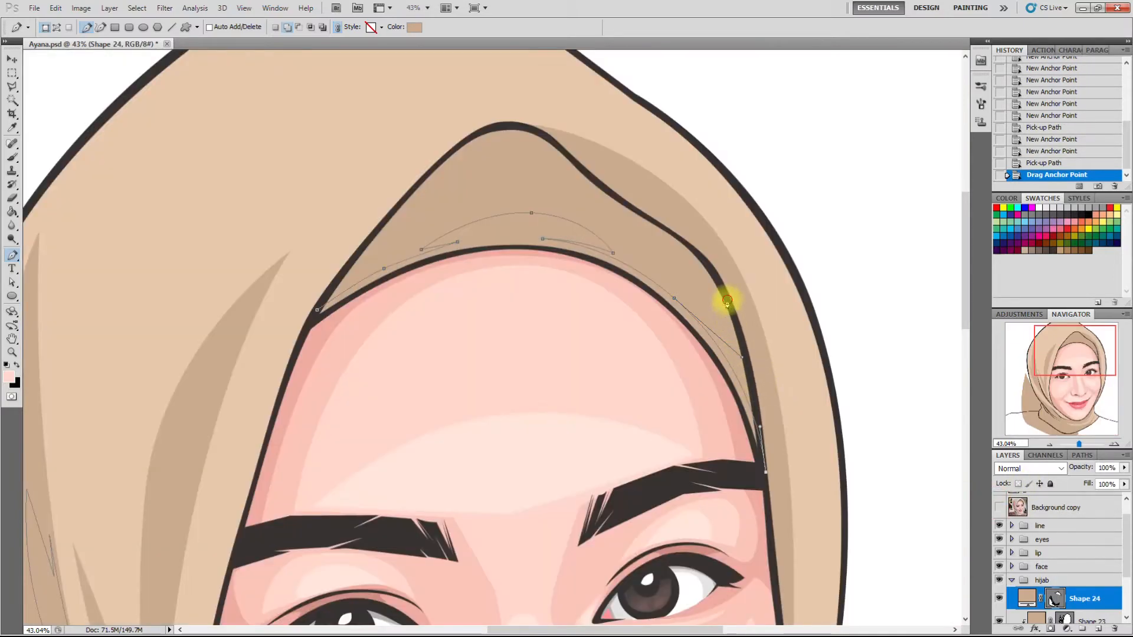
drag(714, 269, 707, 257)
drag(654, 226, 571, 162)
drag(506, 125, 475, 125)
drag(372, 233, 353, 261)
drag(316, 309, 315, 320)
click(316, 320)
- Set the new fold shape's fill to a darker brown and clip it to the hijab base shape
scroll(426, 360, down, 3)
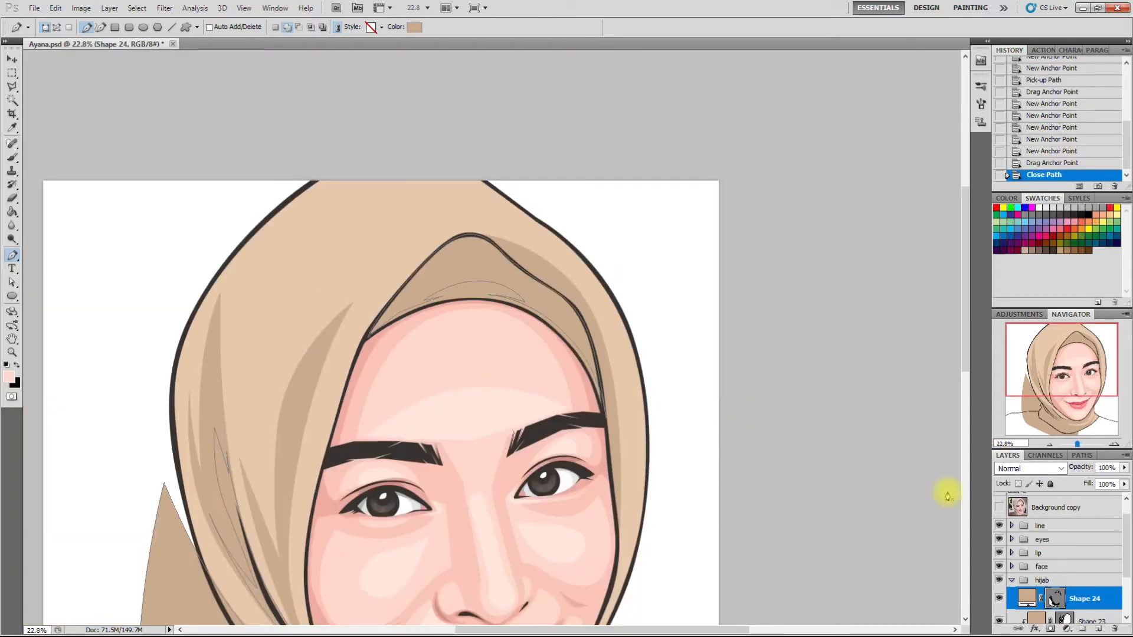
click(999, 509)
click(999, 508)
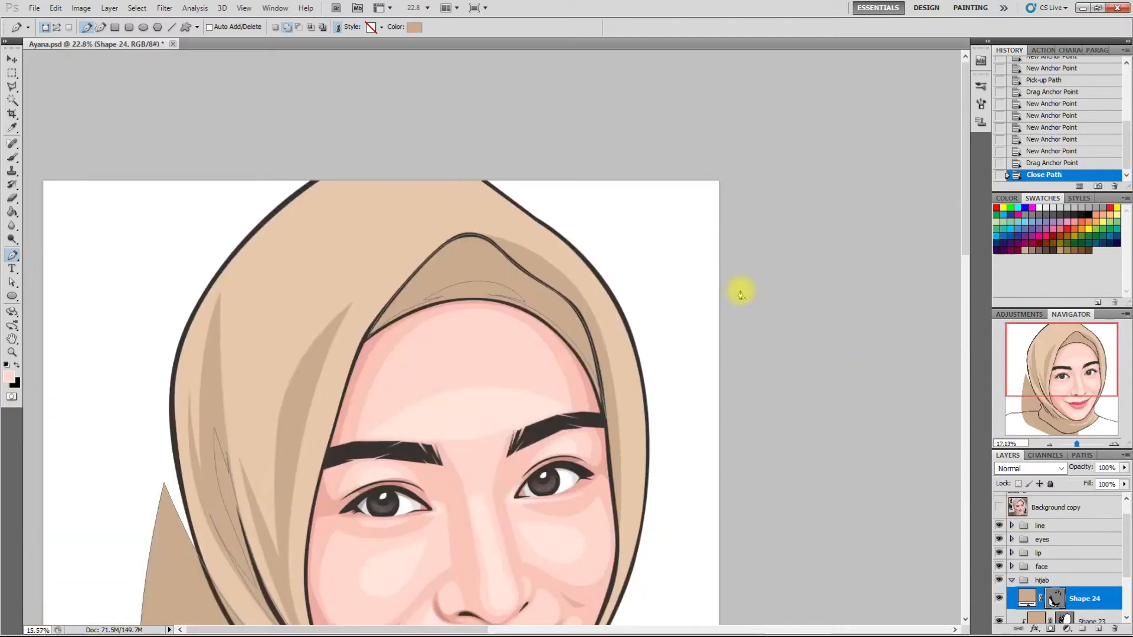
scroll(739, 291, down, 1)
double_click(1027, 599)
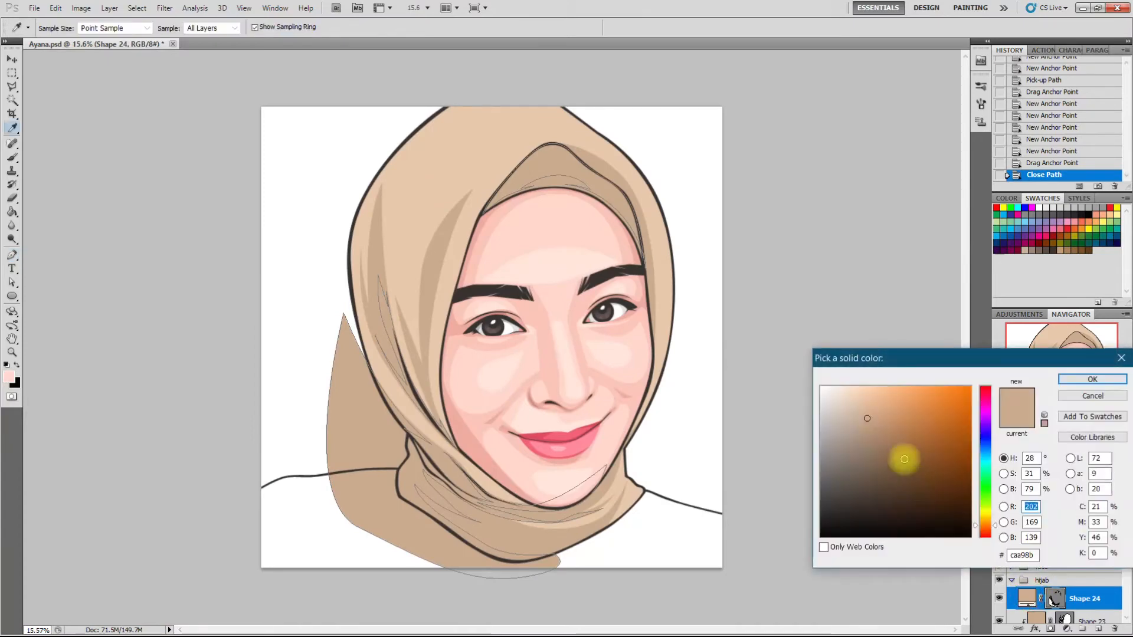
click(872, 440)
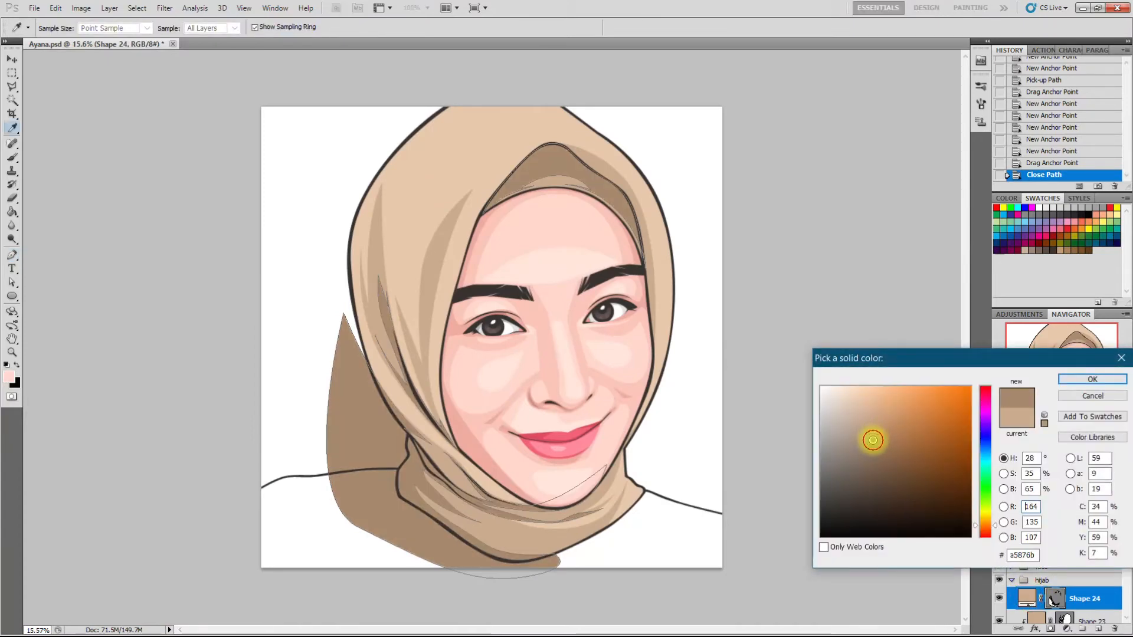
click(872, 443)
click(1092, 380)
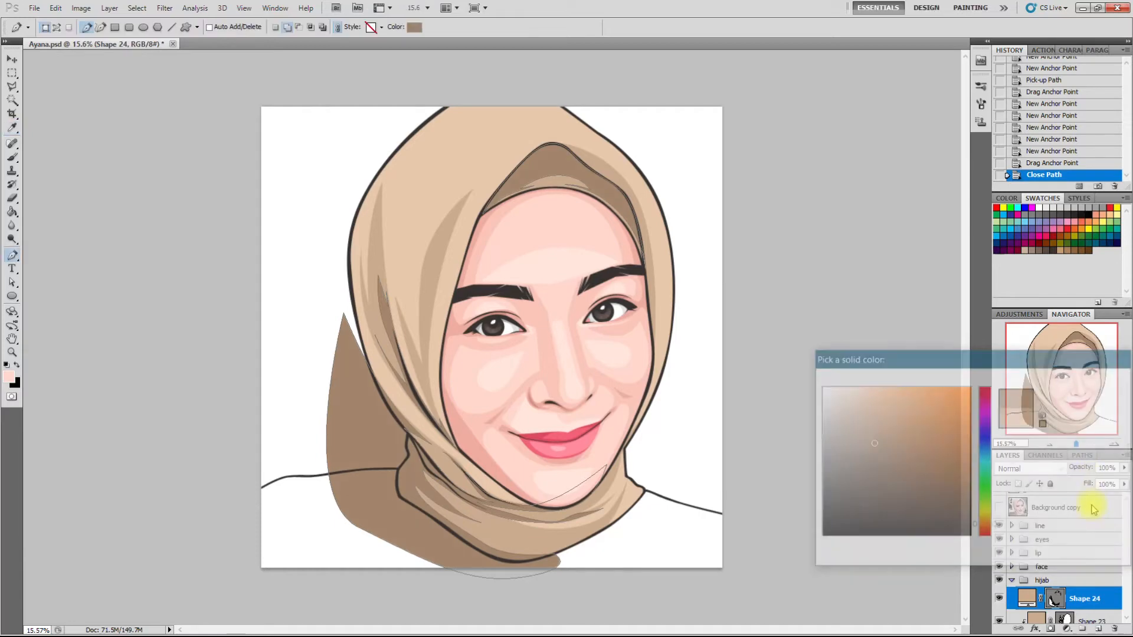
right_click(1085, 598)
click(1045, 443)
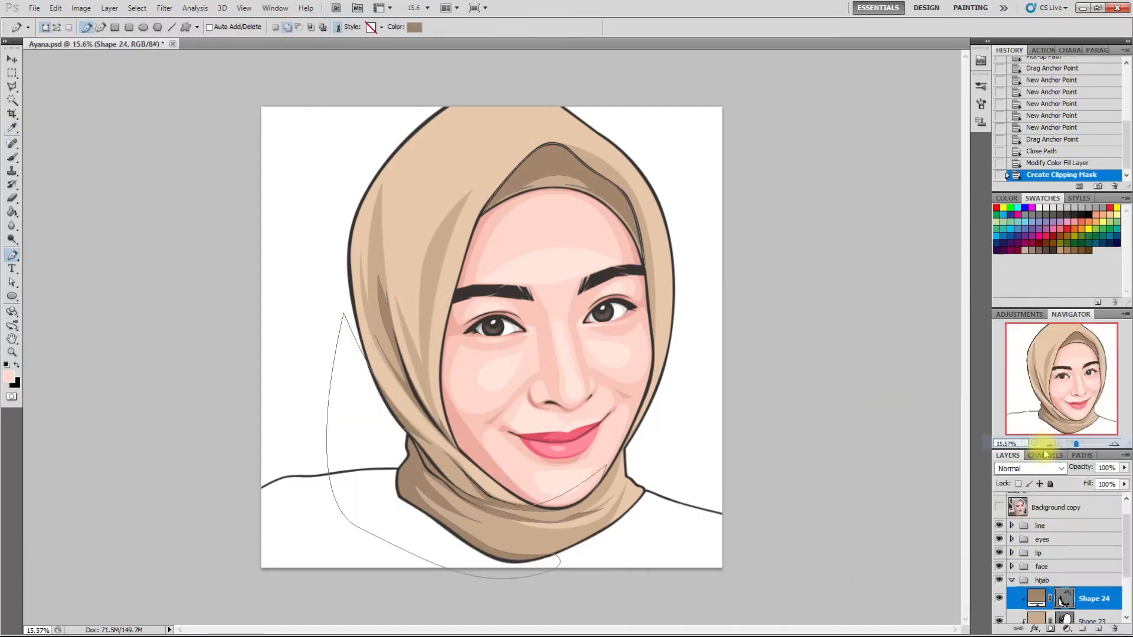
- Compare the newly shaded hijab and its inner peak with the reference by toggling the Background copy photo
click(998, 509)
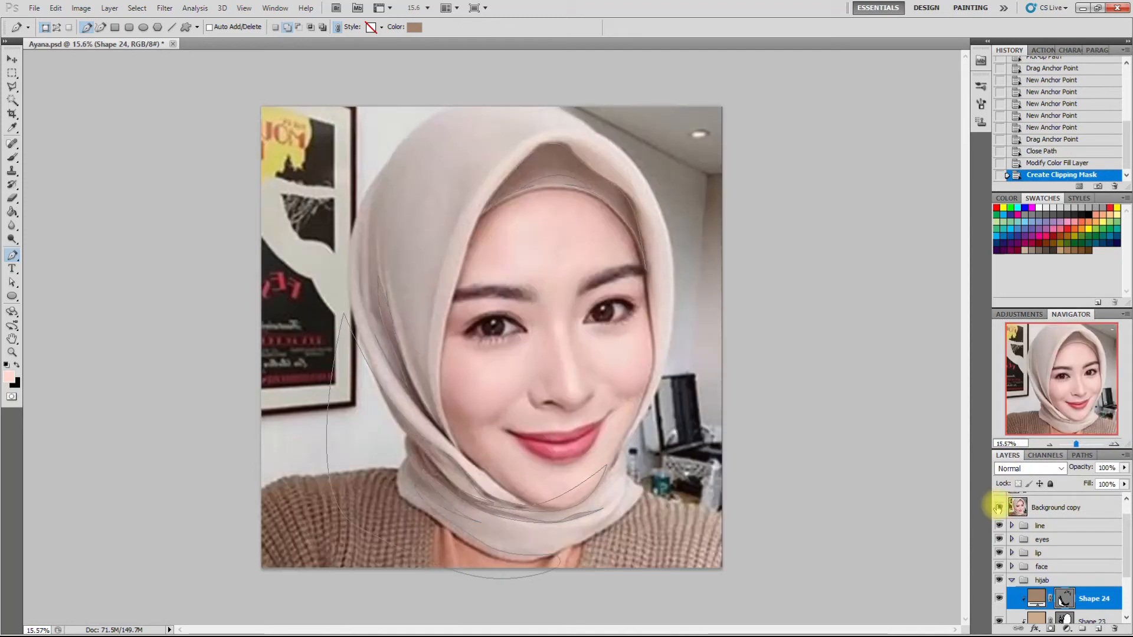
click(998, 509)
key(ctrl+plus)
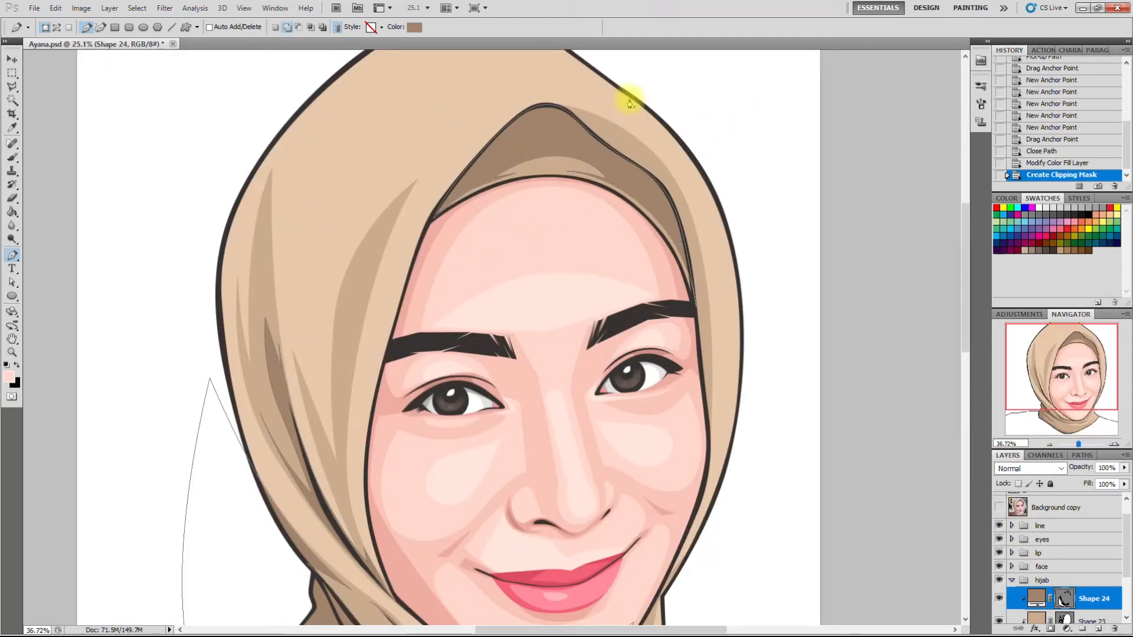
scroll(629, 103, up, 3)
click(998, 508)
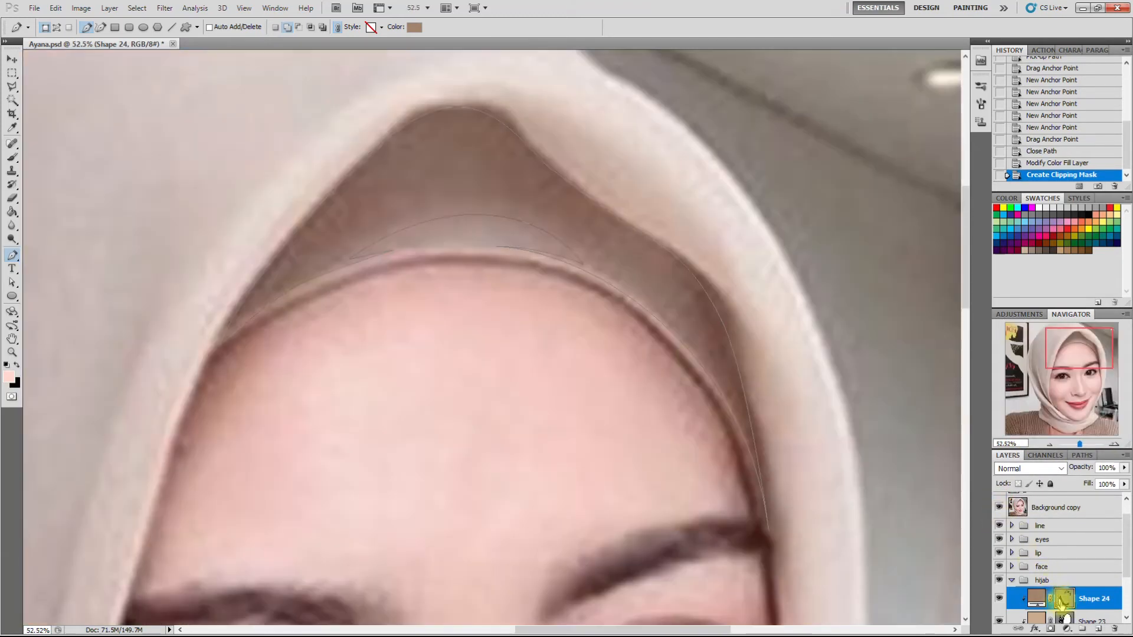
click(998, 509)
- Trace the inner edge of the hijab opening's darkest shadow from beside the right forehead, over the peak, to the left corner
click(998, 508)
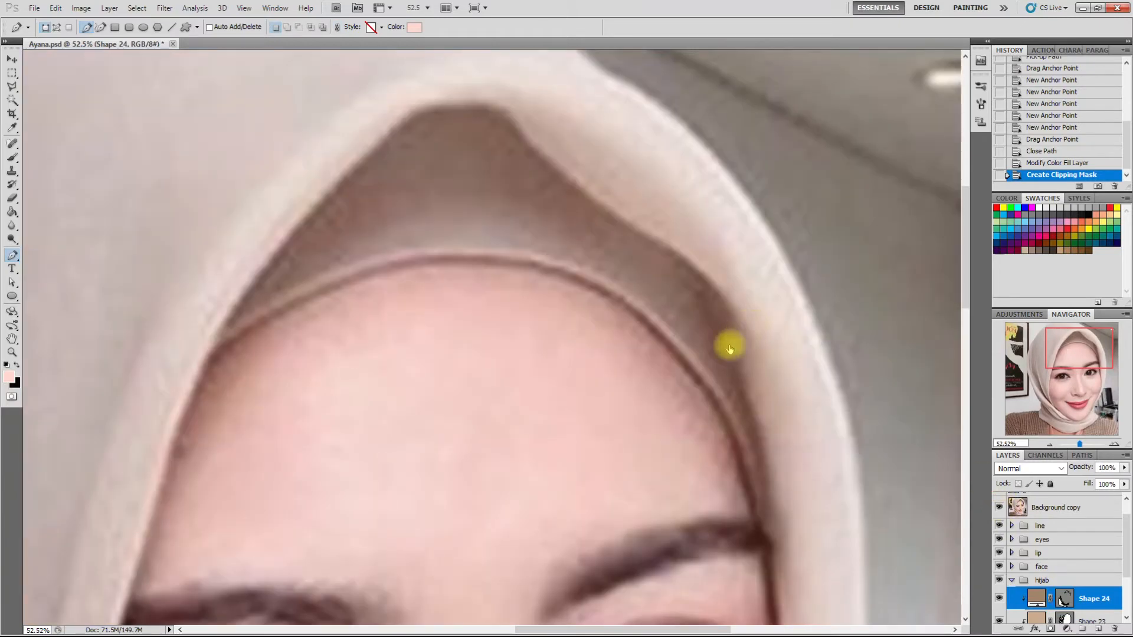
click(719, 387)
drag(687, 277, 650, 235)
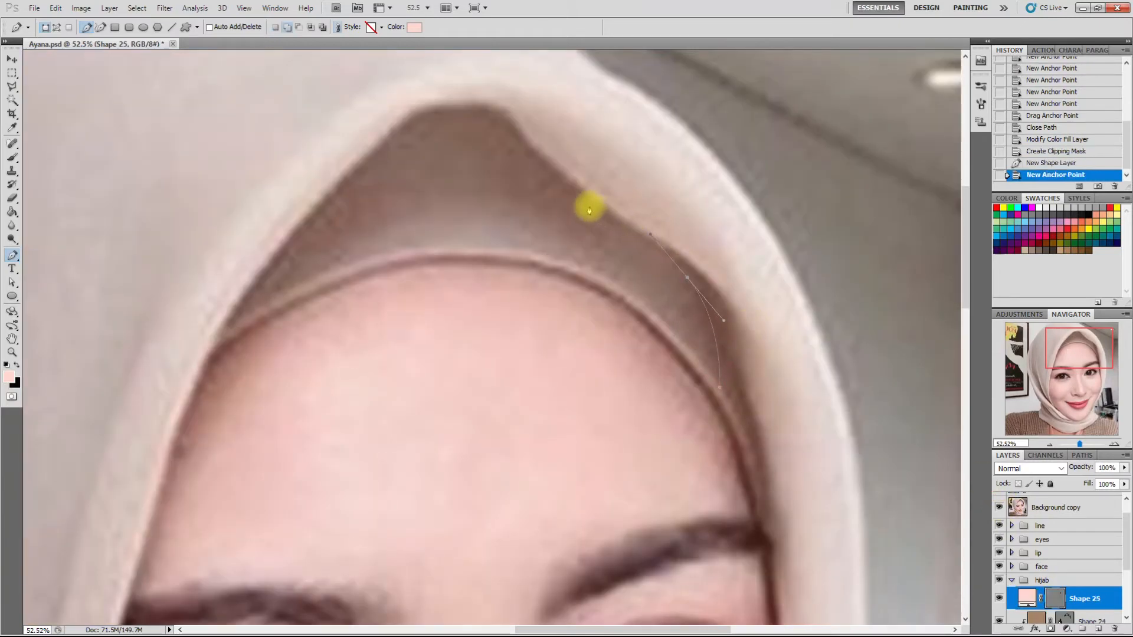
drag(554, 186, 513, 146)
drag(430, 142, 369, 177)
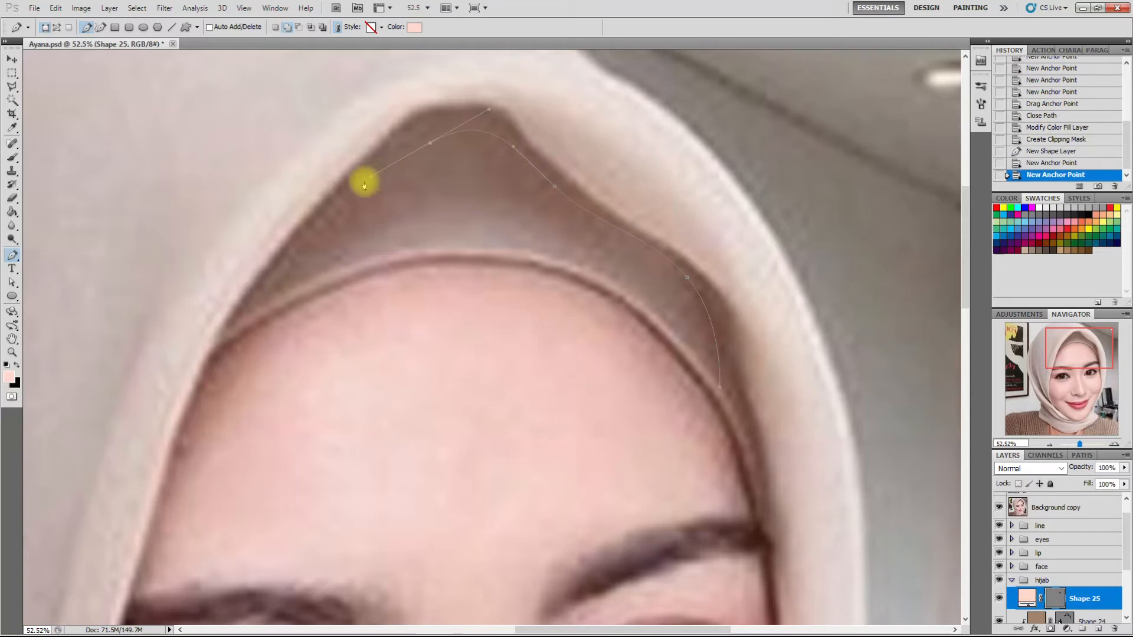
click(281, 294)
click(223, 329)
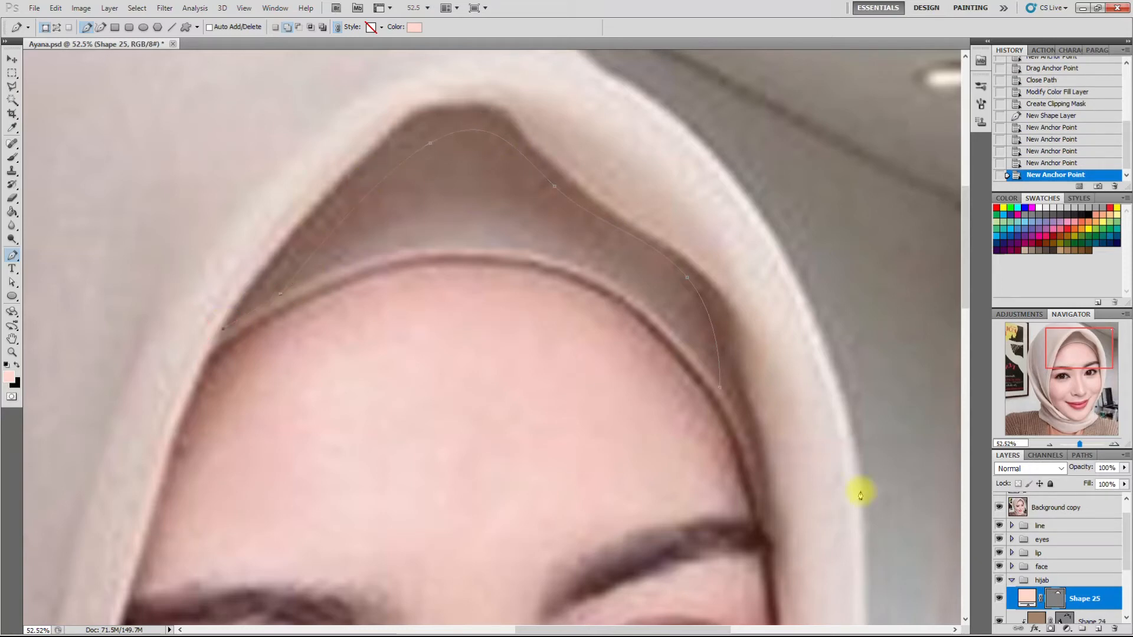
- Hide the Background copy photo, trace back along the opening's dark outline over the peak, and close the shadow path near the right temple
click(997, 507)
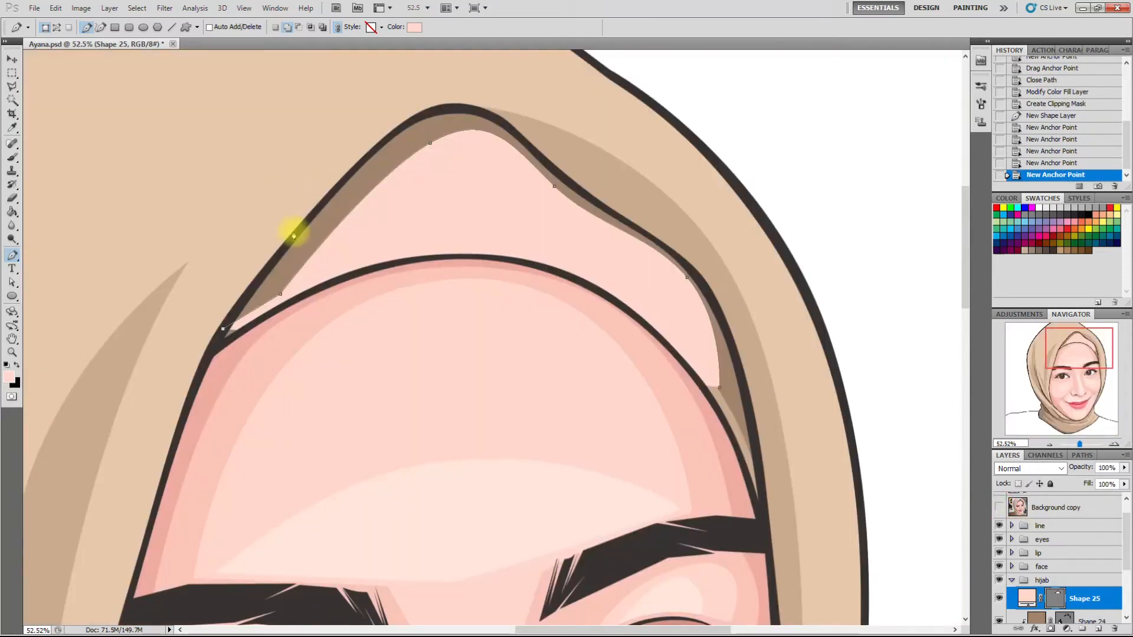
click(298, 233)
click(394, 131)
drag(461, 109, 492, 110)
drag(547, 167, 580, 203)
drag(703, 283, 728, 326)
click(748, 403)
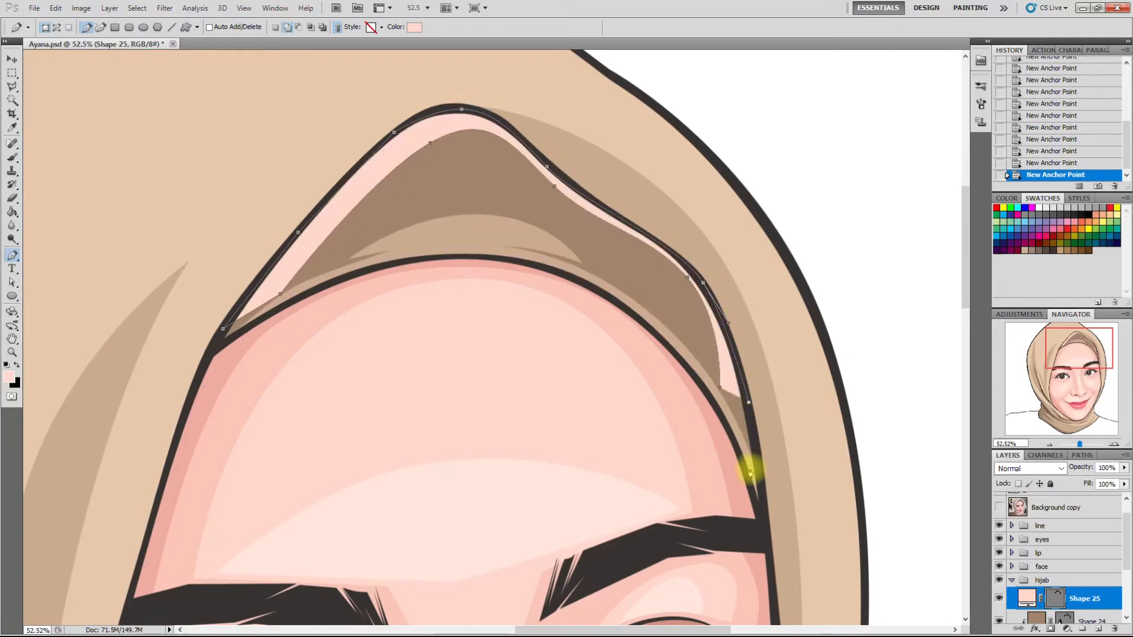
drag(759, 479, 745, 453)
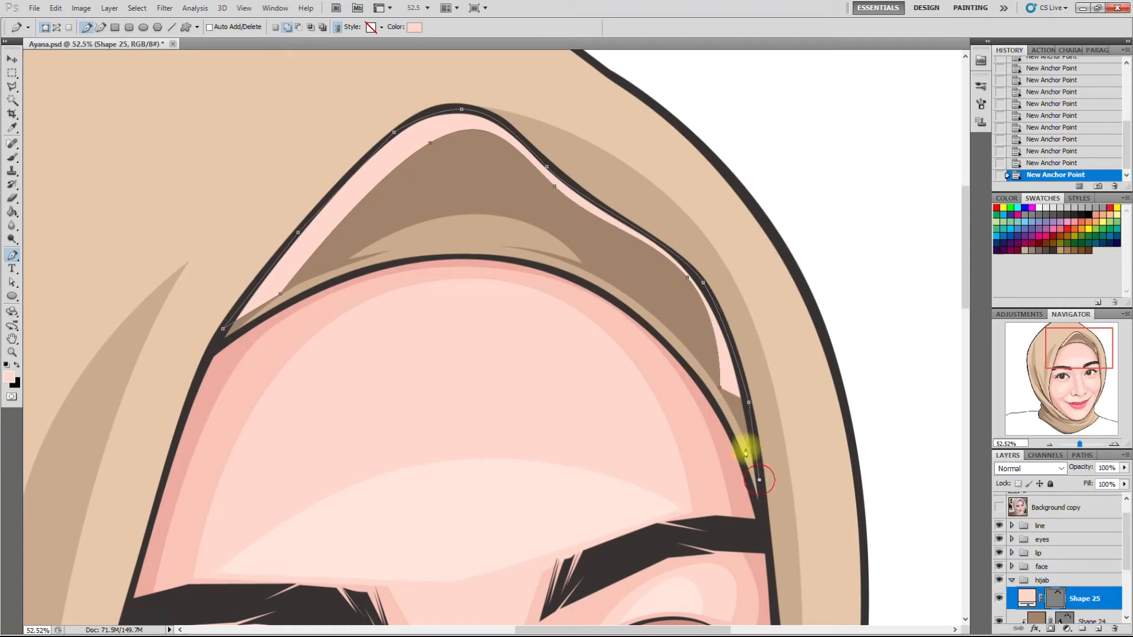
click(718, 388)
- Set the new inner-hijab shadow shape's fill to dark brown 775f4a
scroll(696, 374, down, 2)
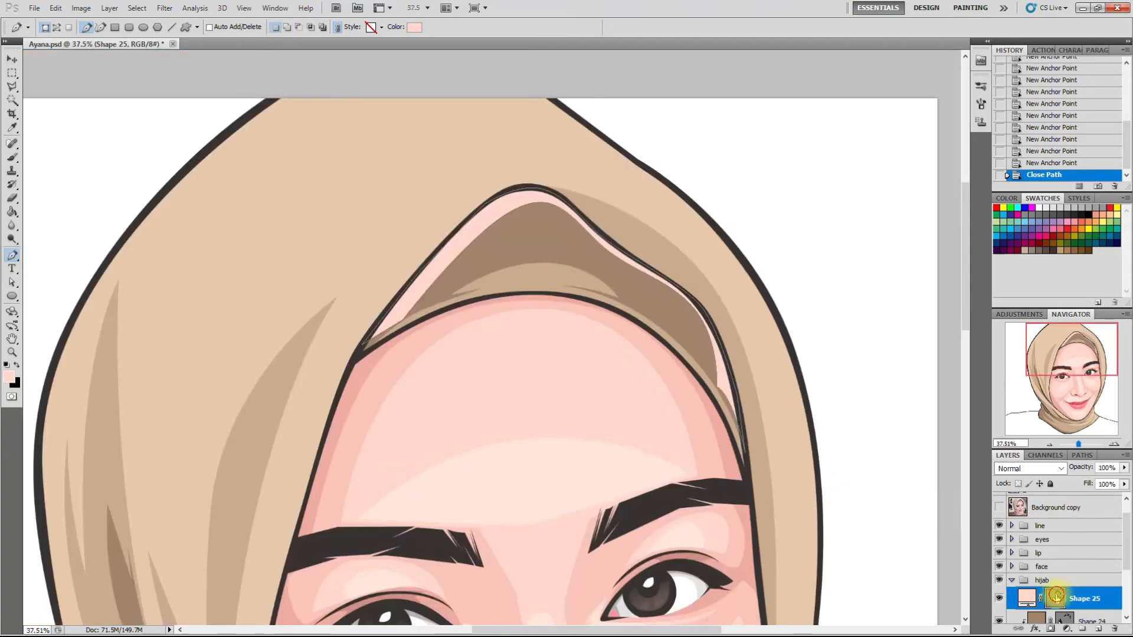
double_click(1028, 598)
click(649, 291)
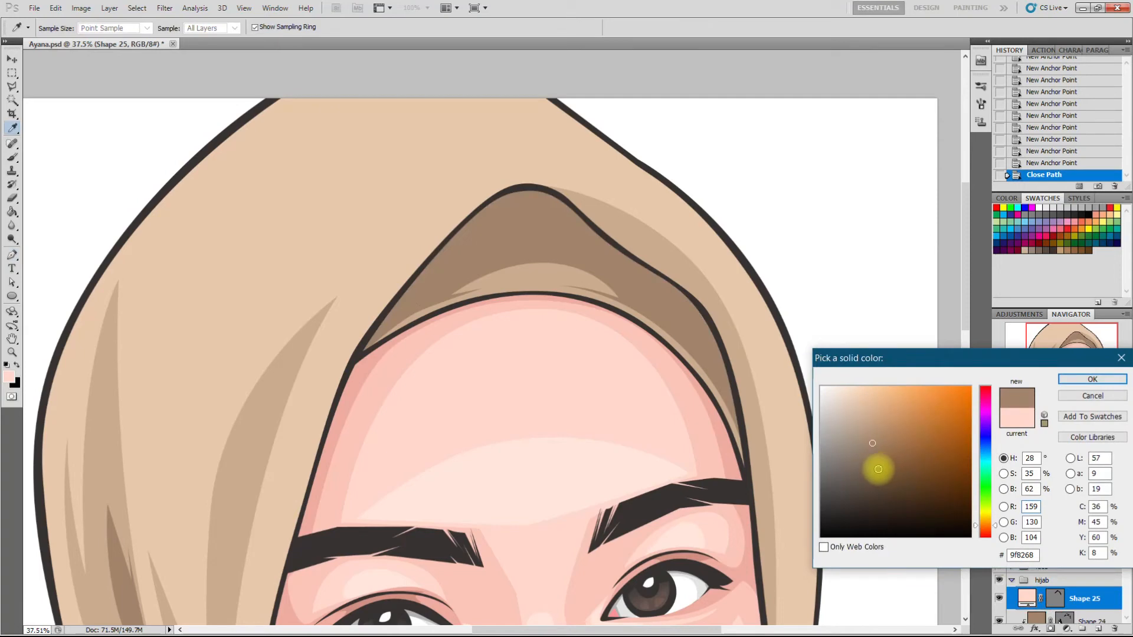
click(876, 467)
click(1092, 379)
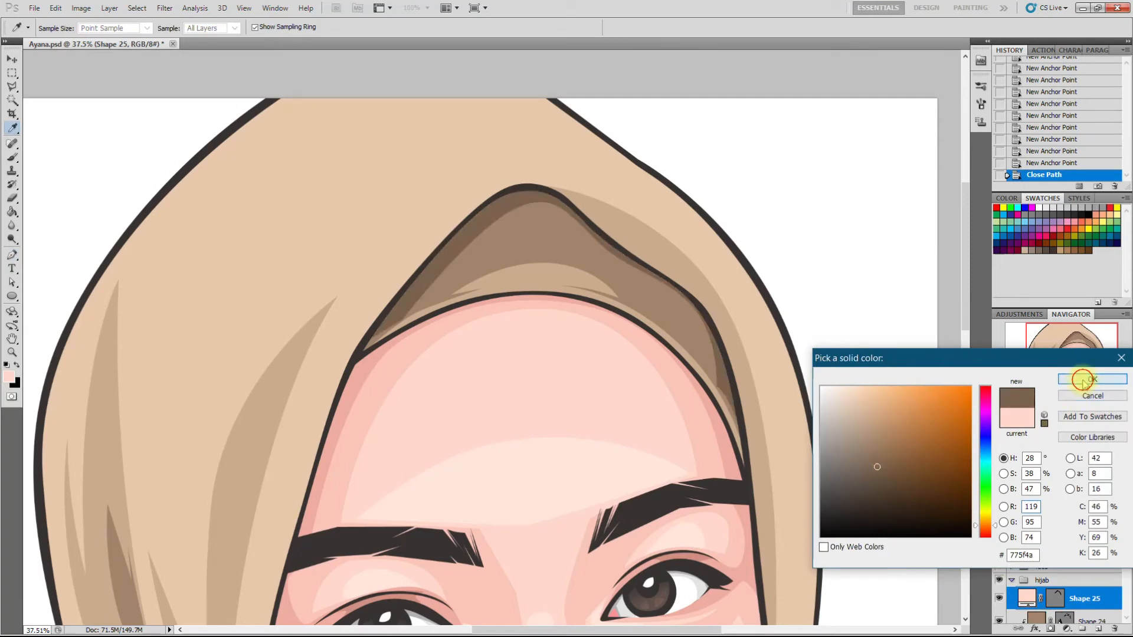
scroll(761, 273, down, 3)
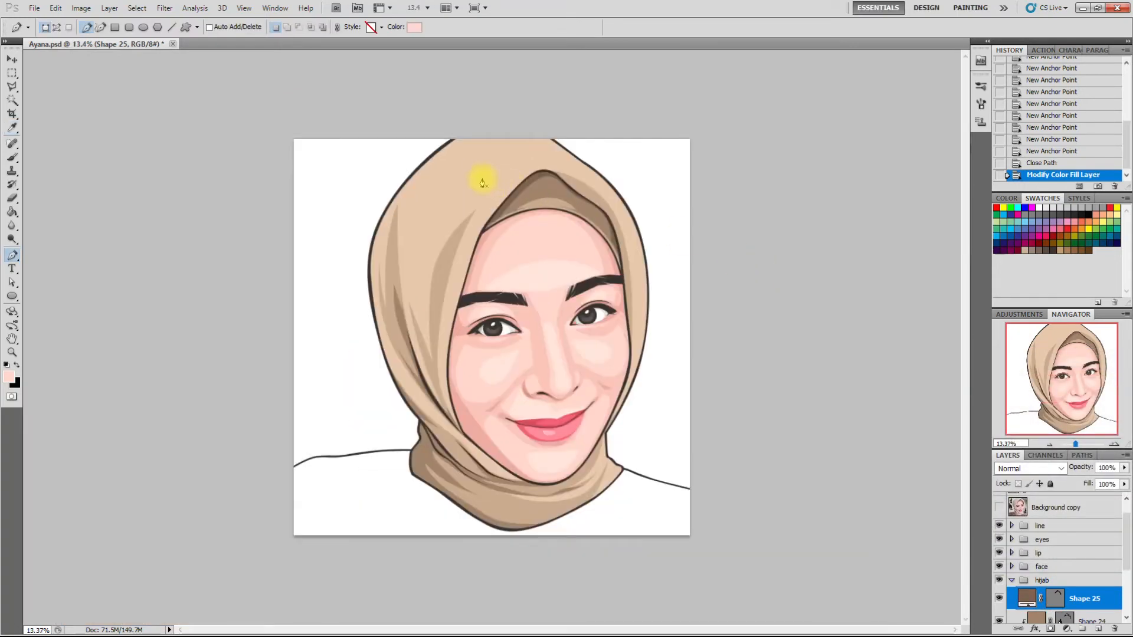
- Compare the shaded hijab with the reference by toggling the Background copy photo
click(998, 507)
click(998, 506)
click(998, 507)
click(995, 508)
click(995, 508)
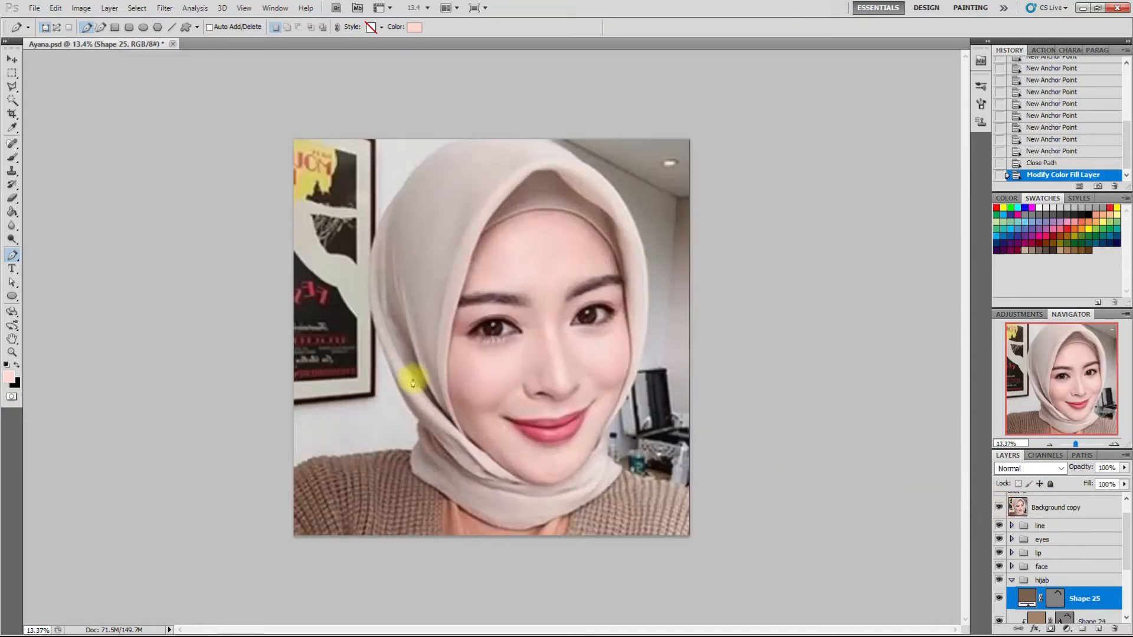
- Above the hijab base shape, draw a closed narrow highlight shape along the lower left fold from beside the cheek to under the chin
scroll(413, 380, up, 8)
ctrl+right_click(406, 455)
click(534, 492)
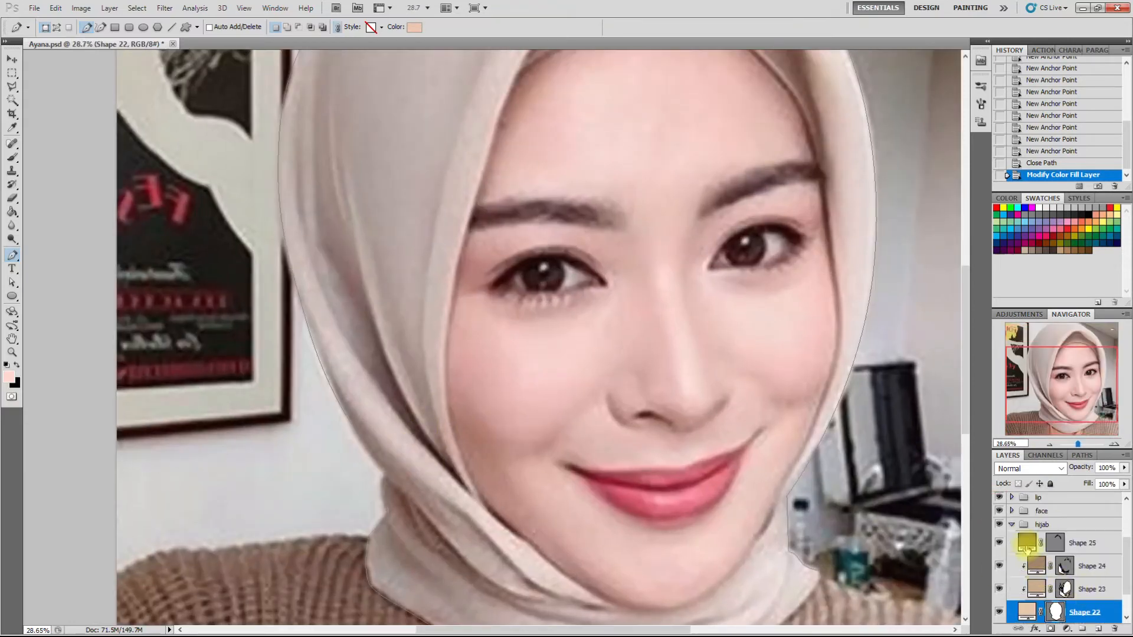
scroll(1024, 557, up, 3)
click(998, 518)
click(999, 519)
click(998, 518)
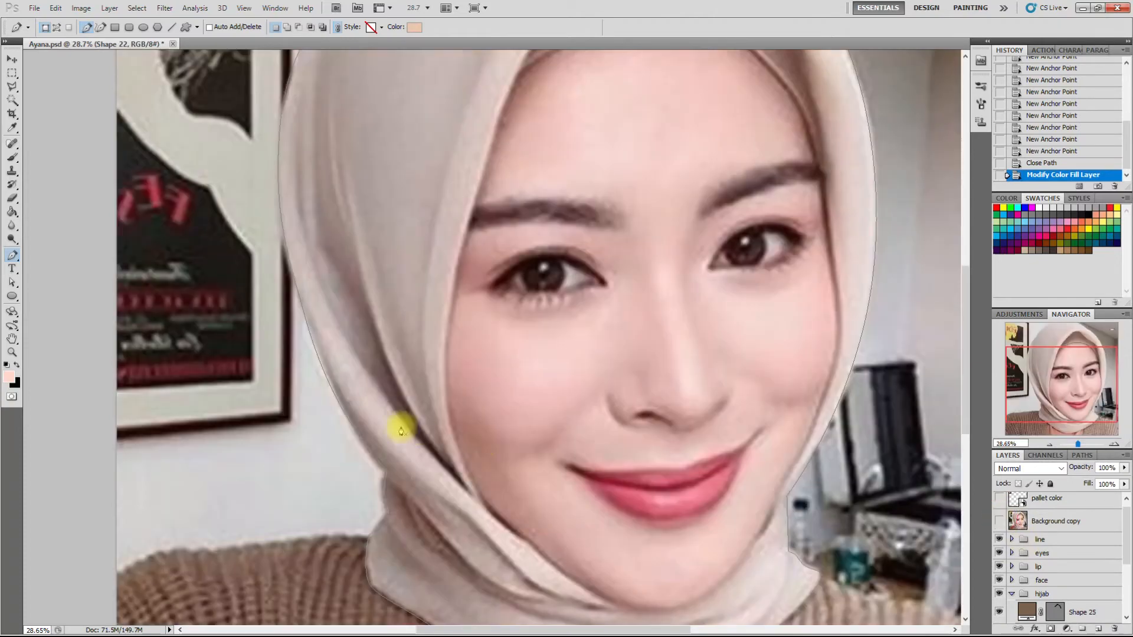
click(368, 379)
drag(424, 476, 473, 514)
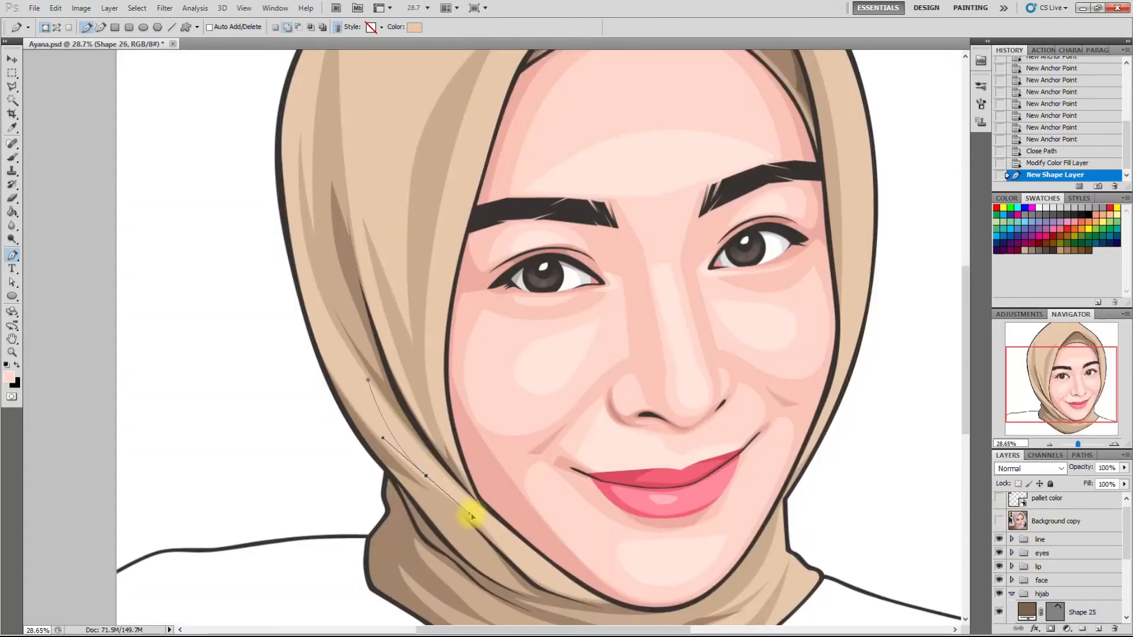
drag(517, 562, 543, 601)
click(606, 603)
click(368, 382)
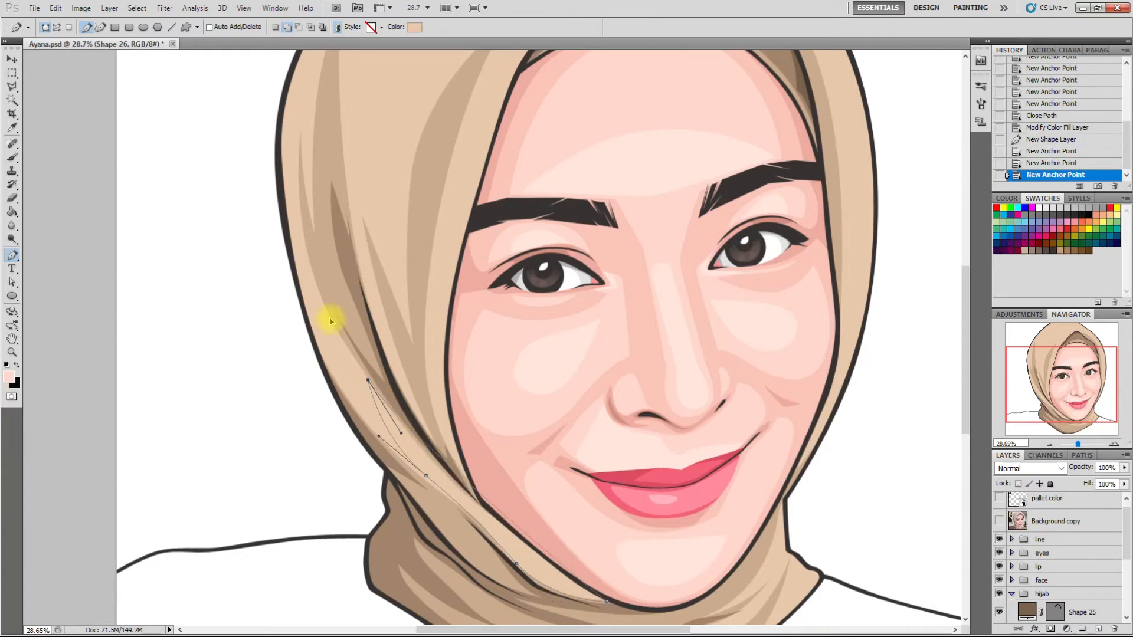
click(301, 277)
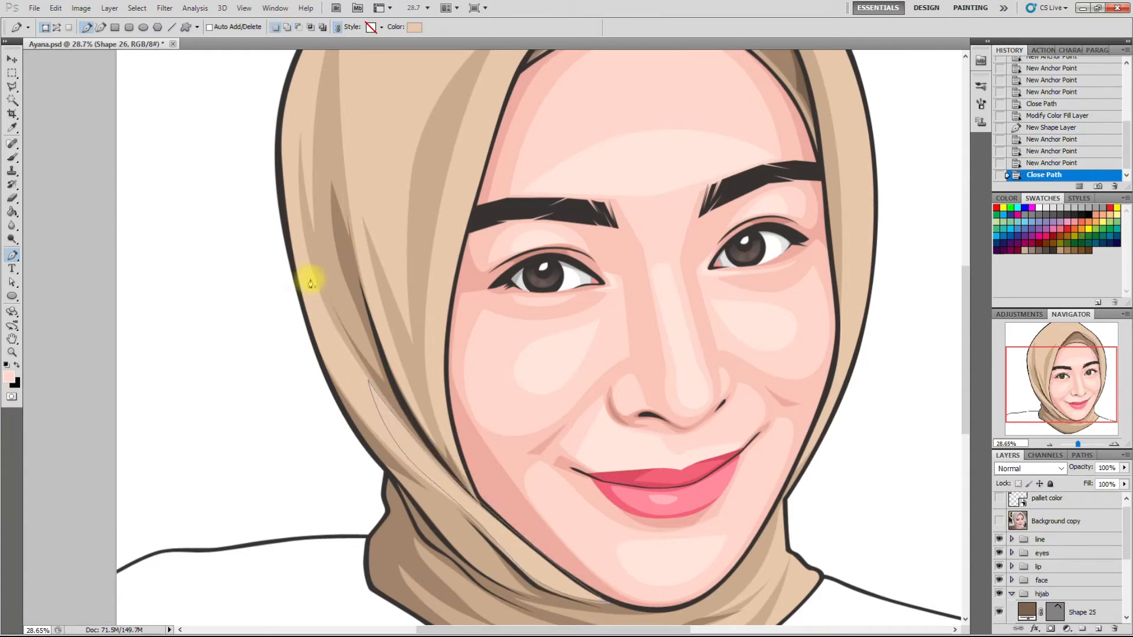
- Set the pen to add to the shape area and start a highlight path from the right jaw up the hijab's right side
click(286, 27)
scroll(510, 376, down, 2)
scroll(658, 302, down, 2)
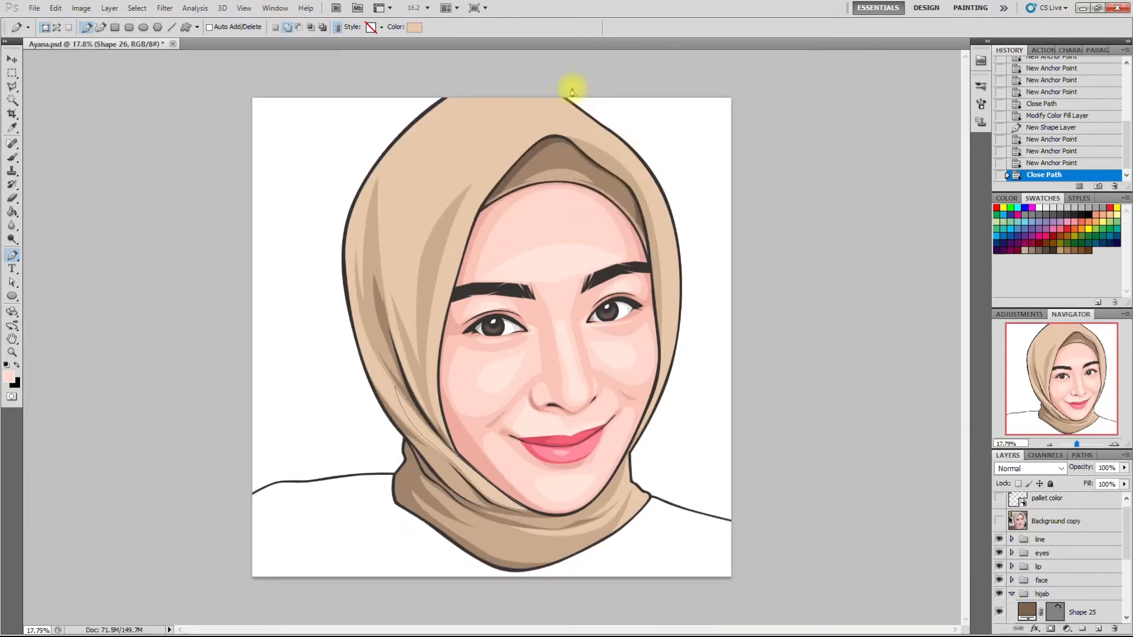
scroll(572, 89, up, 3)
click(999, 521)
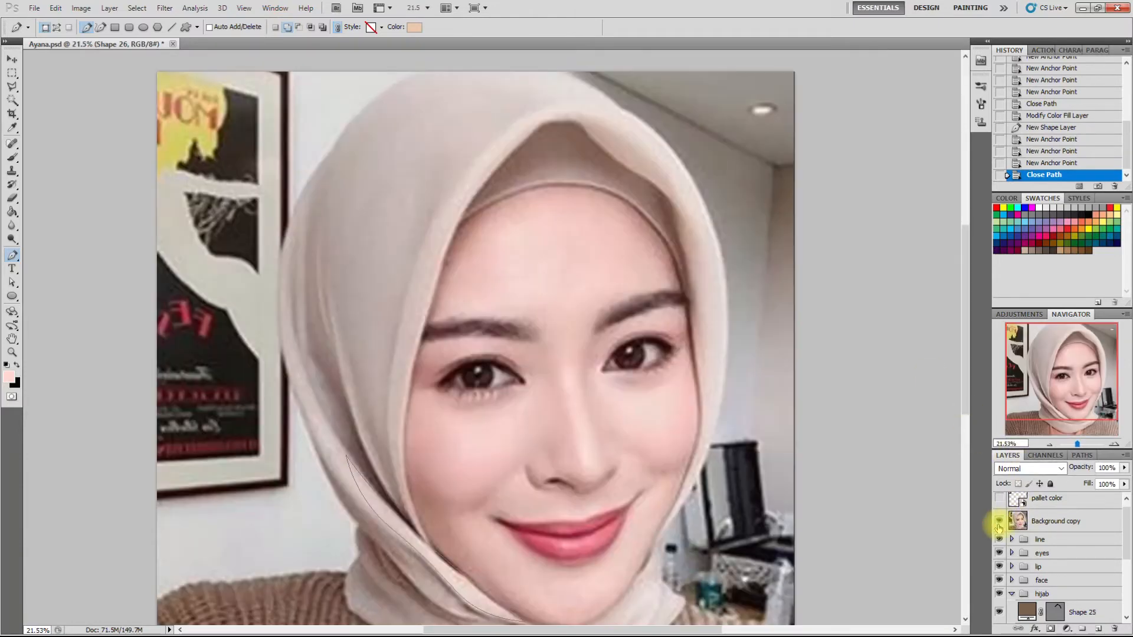
click(998, 521)
click(668, 528)
drag(716, 340, 719, 224)
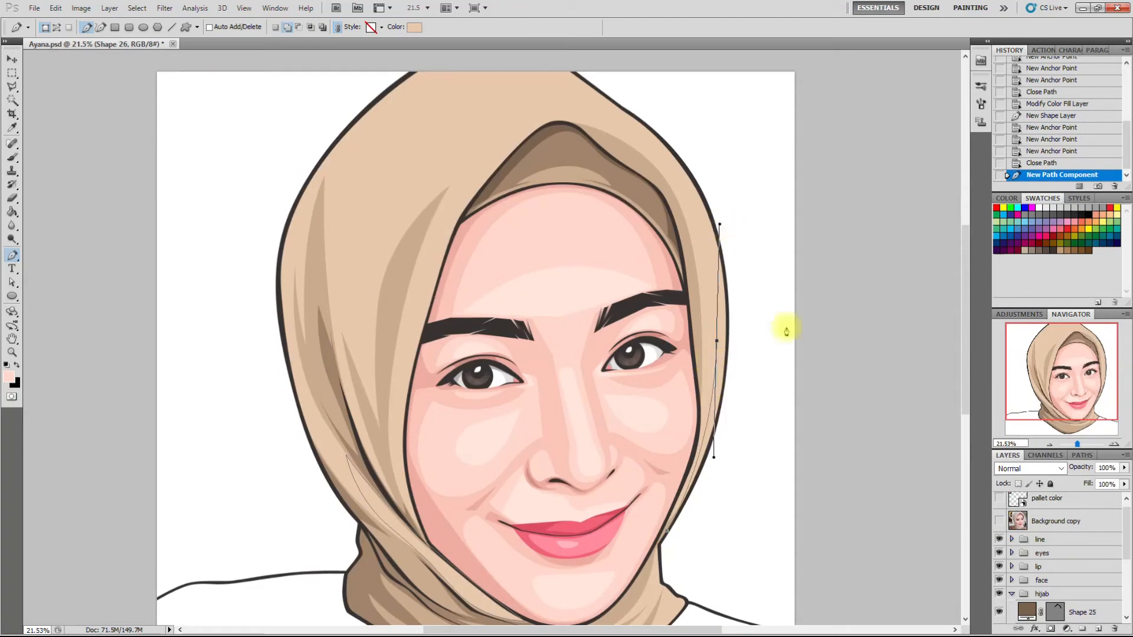
- Continue the highlight path over the hijab's peak and down to the left side of the forehead, checking against the Background copy photo
click(999, 521)
click(999, 521)
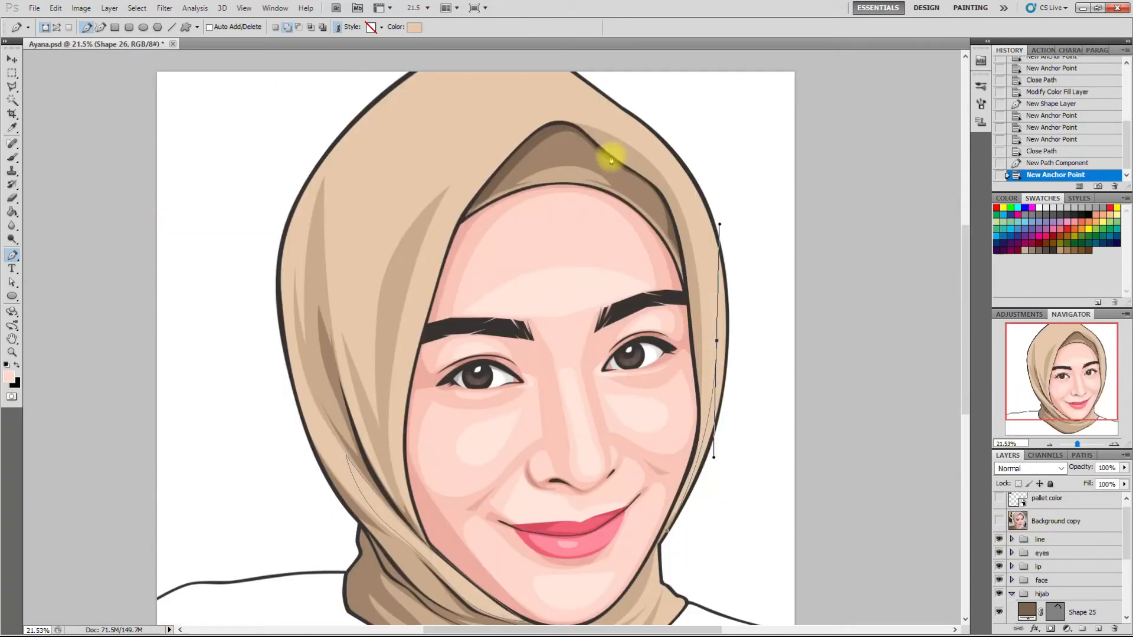
drag(577, 109, 497, 109)
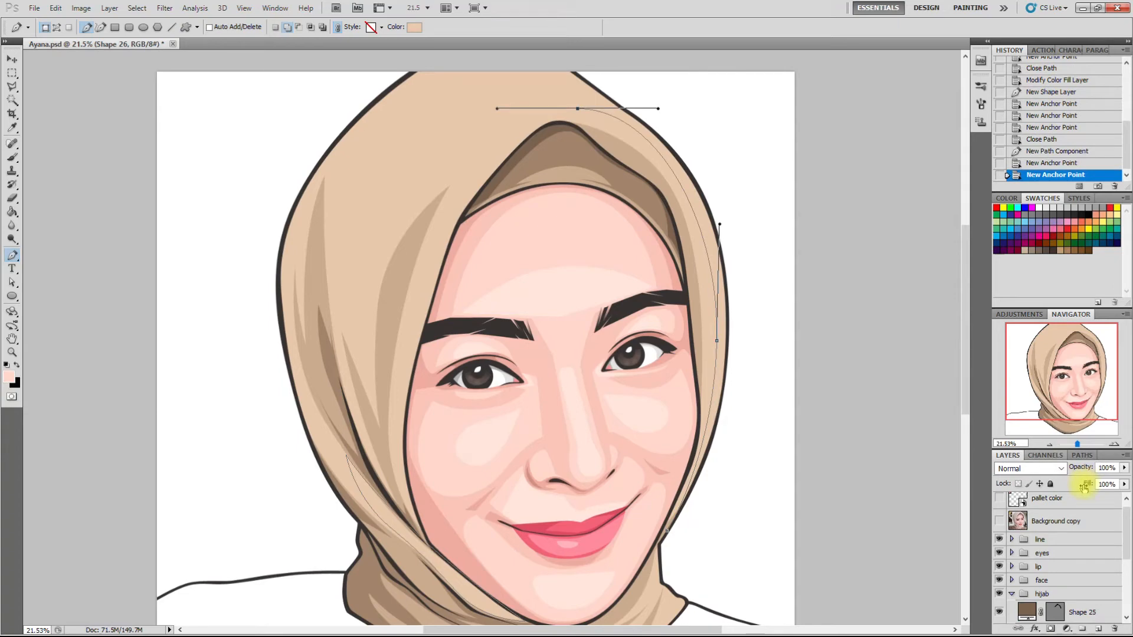
click(997, 521)
click(997, 520)
click(453, 244)
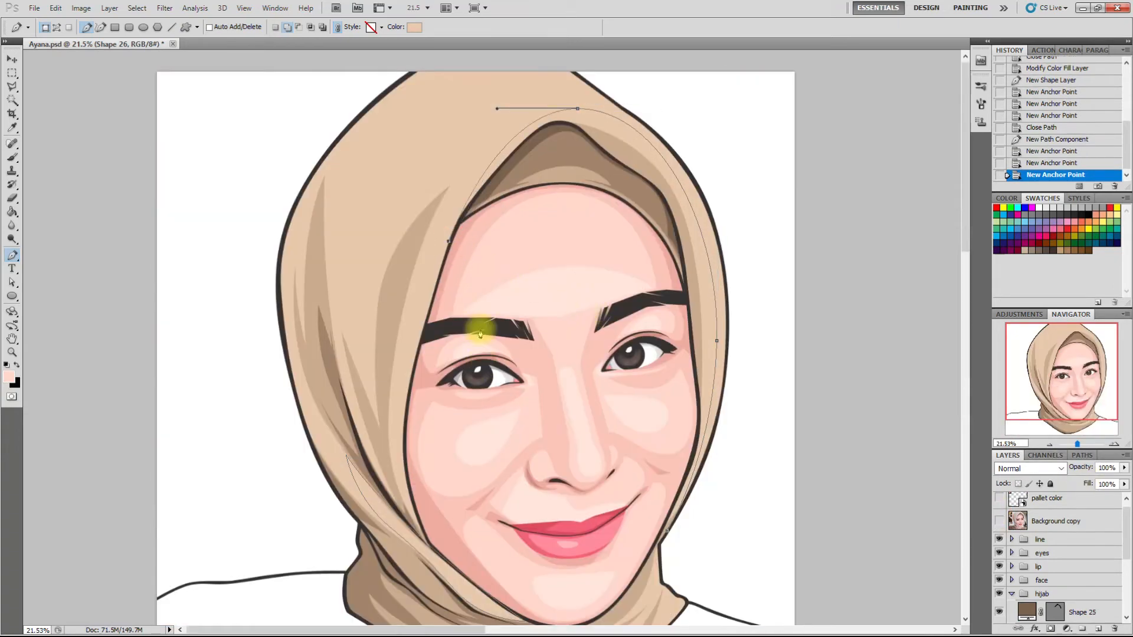
- Curve the highlight path back up to a corner at the crown, loop it outside the hijab's right side, and close it at the jaw
scroll(472, 324, down, 1)
drag(536, 94, 580, 69)
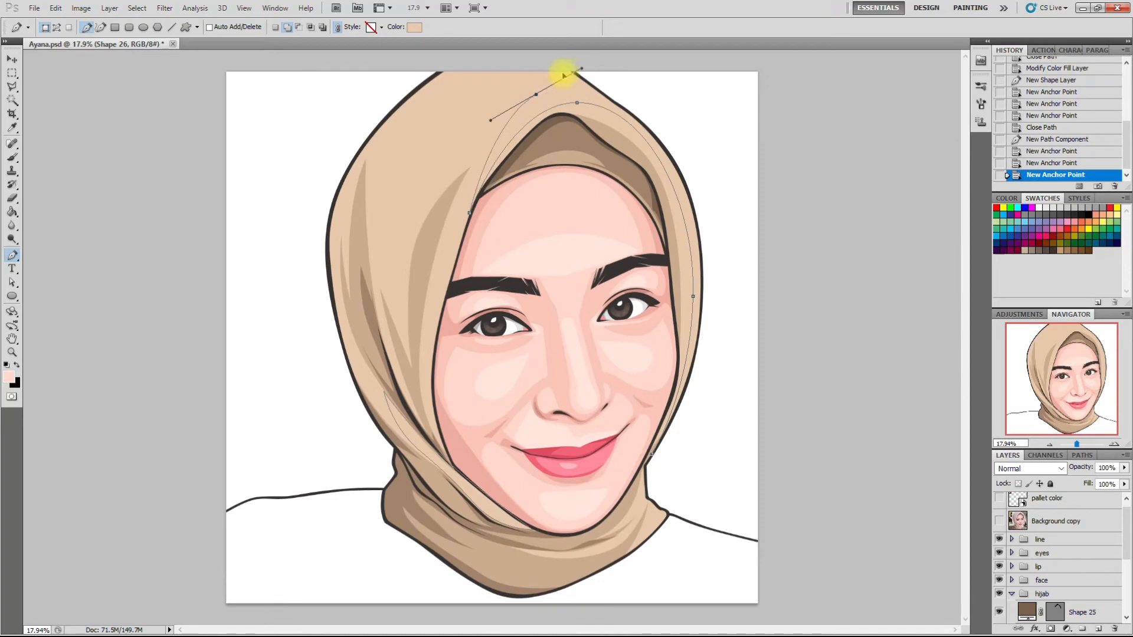
alt+click(536, 94)
click(999, 521)
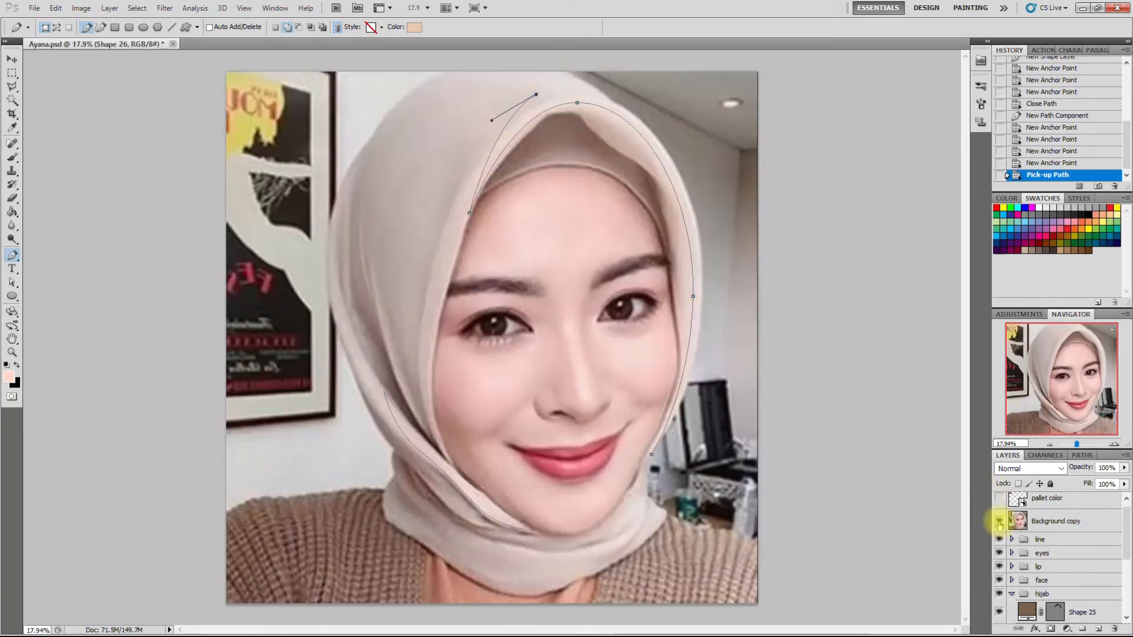
click(998, 521)
drag(371, 92, 291, 111)
drag(623, 67, 824, 148)
drag(768, 417, 738, 445)
click(651, 455)
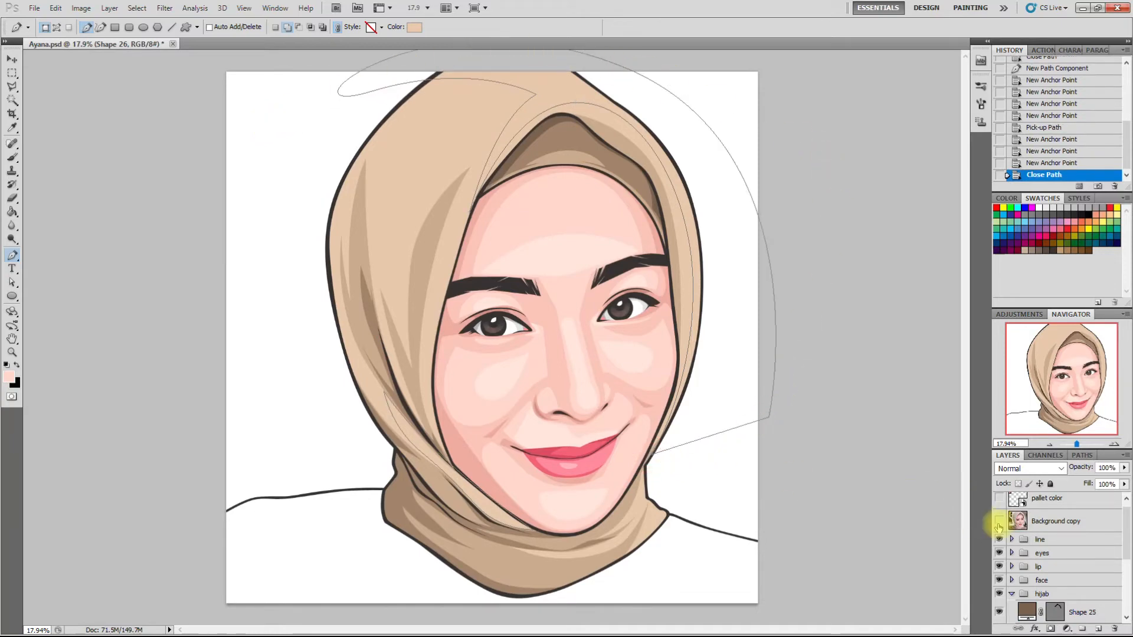
- Check the photo and add a small closed highlight path on the right side of the neck wrap below the chin
click(998, 521)
click(998, 522)
scroll(623, 544, up, 5)
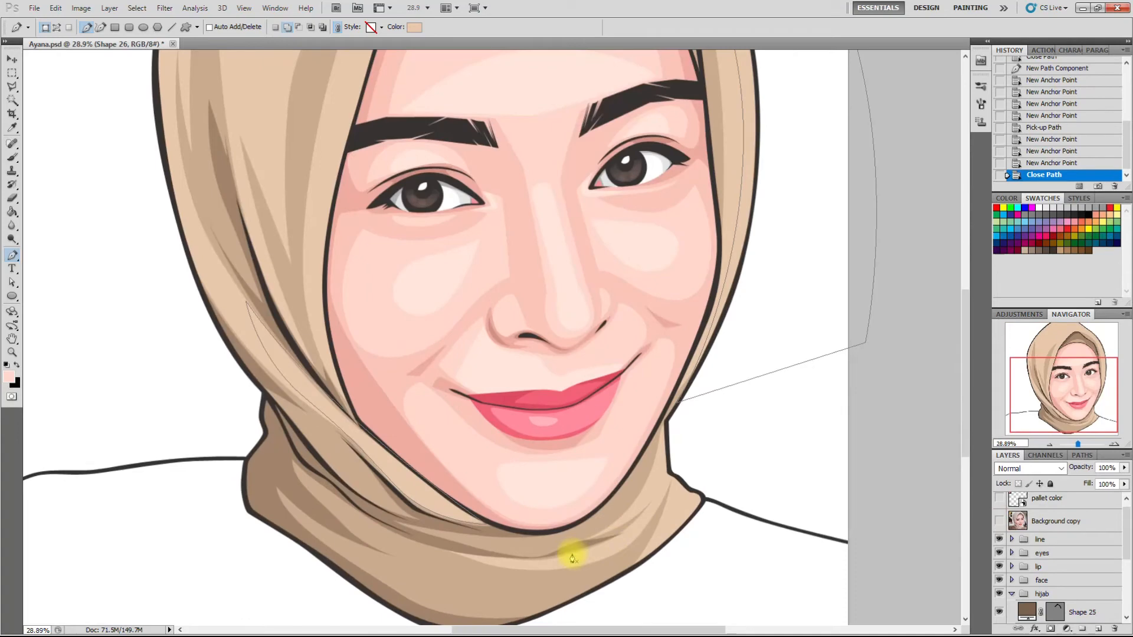
click(570, 553)
drag(661, 503, 662, 500)
click(664, 489)
drag(624, 550, 598, 565)
click(571, 554)
- Set the hijab highlight shape's fill to light beige f7dcc4
scroll(791, 530, down, 7)
scroll(1039, 561, down, 3)
double_click(1036, 588)
click(851, 394)
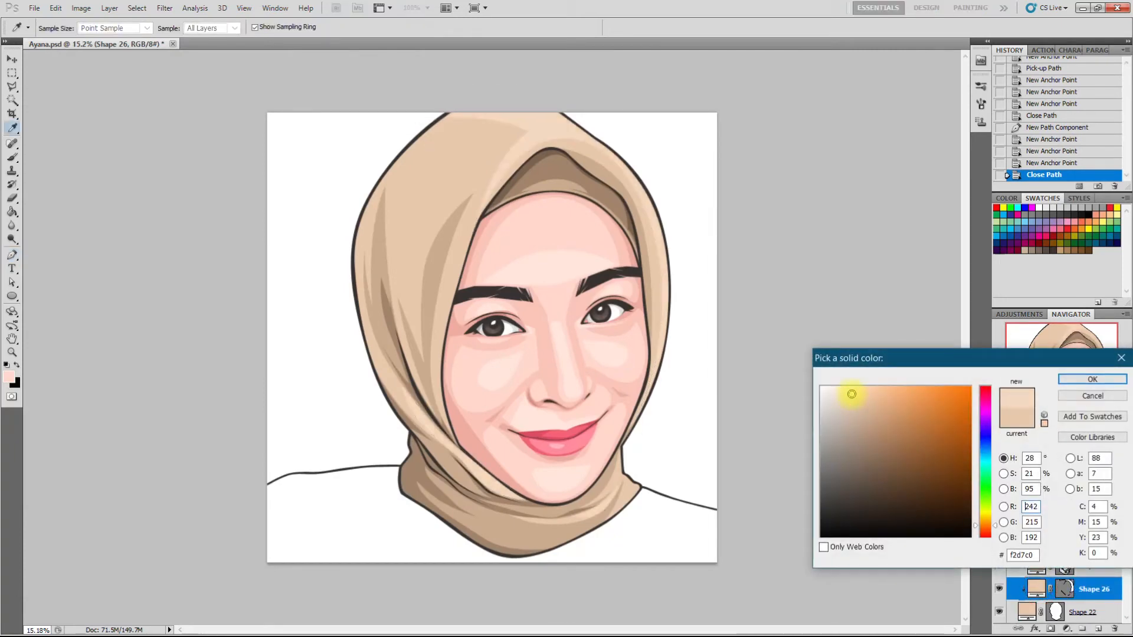
drag(851, 391, 851, 391)
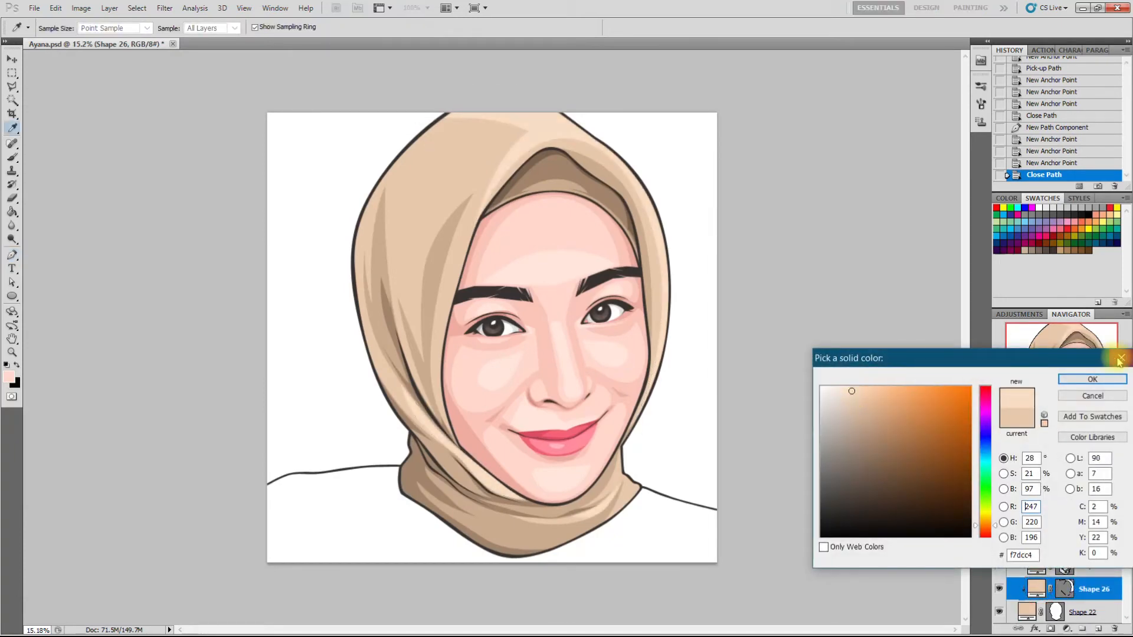
click(1103, 379)
scroll(723, 283, down, 2)
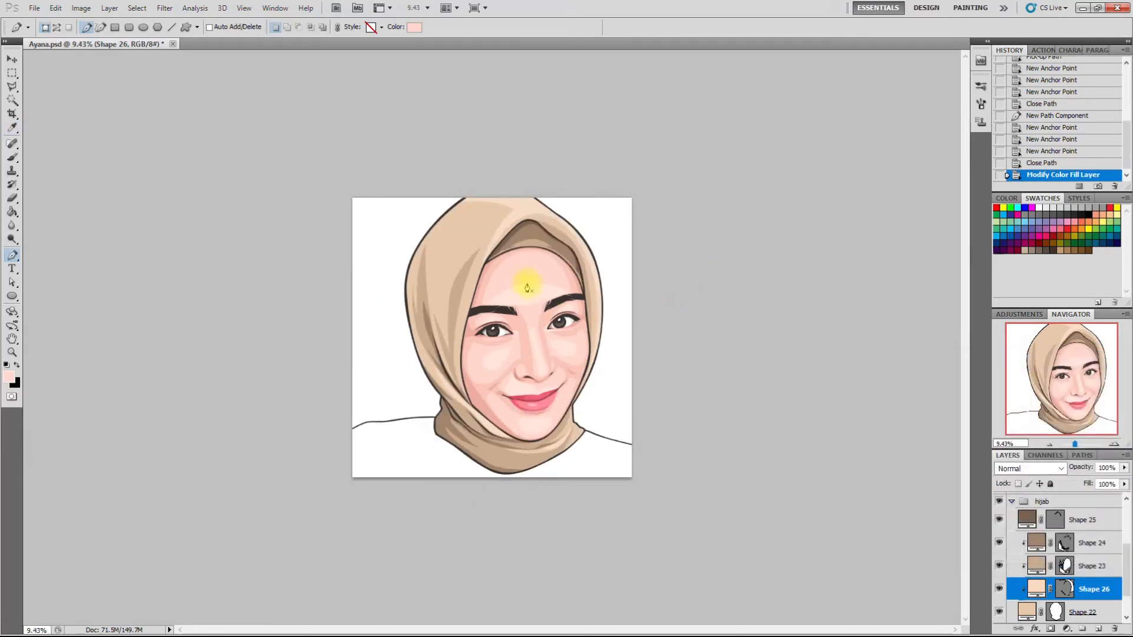
scroll(527, 288, up, 2)
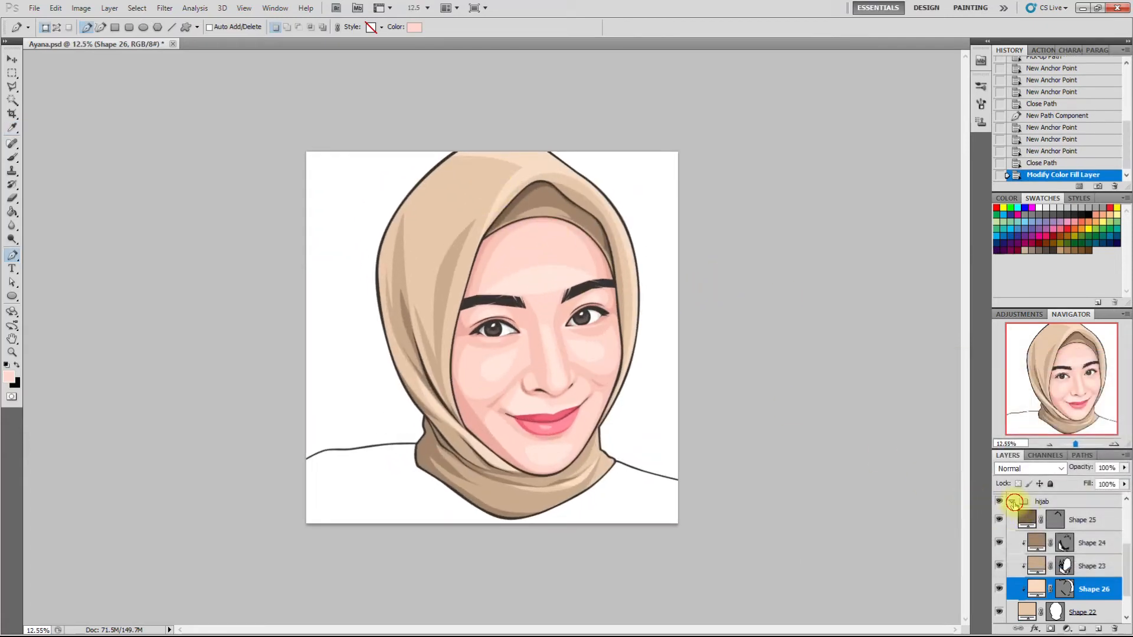
- Collapse the hijab group, add a new group named cloth above the background group, and show the Background copy photo
click(1013, 502)
click(1021, 581)
click(1047, 595)
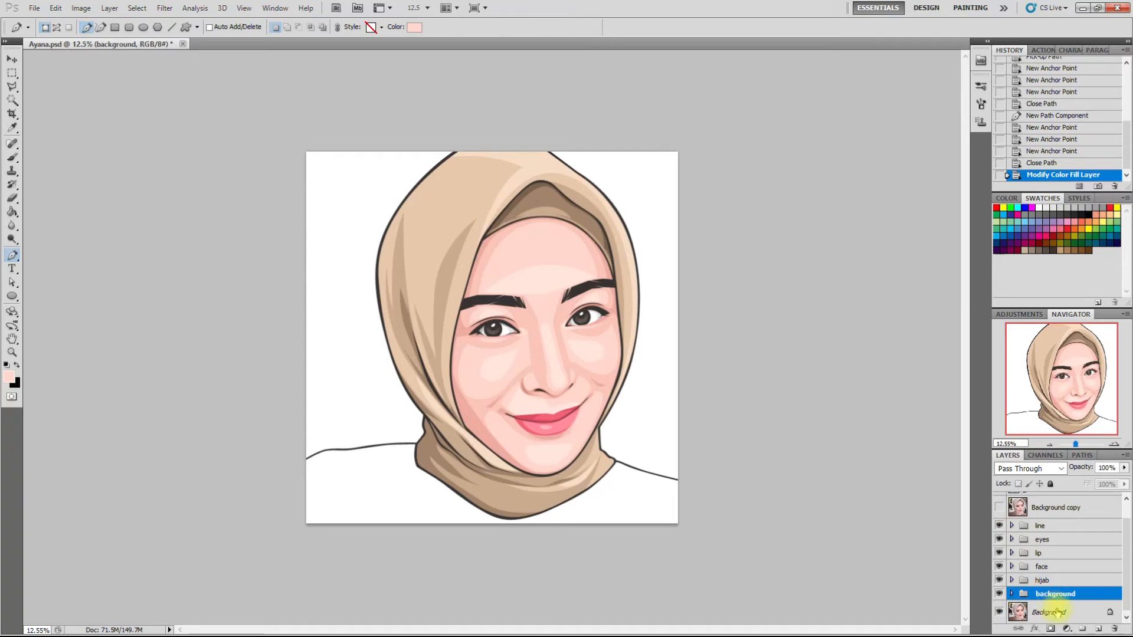
click(1080, 629)
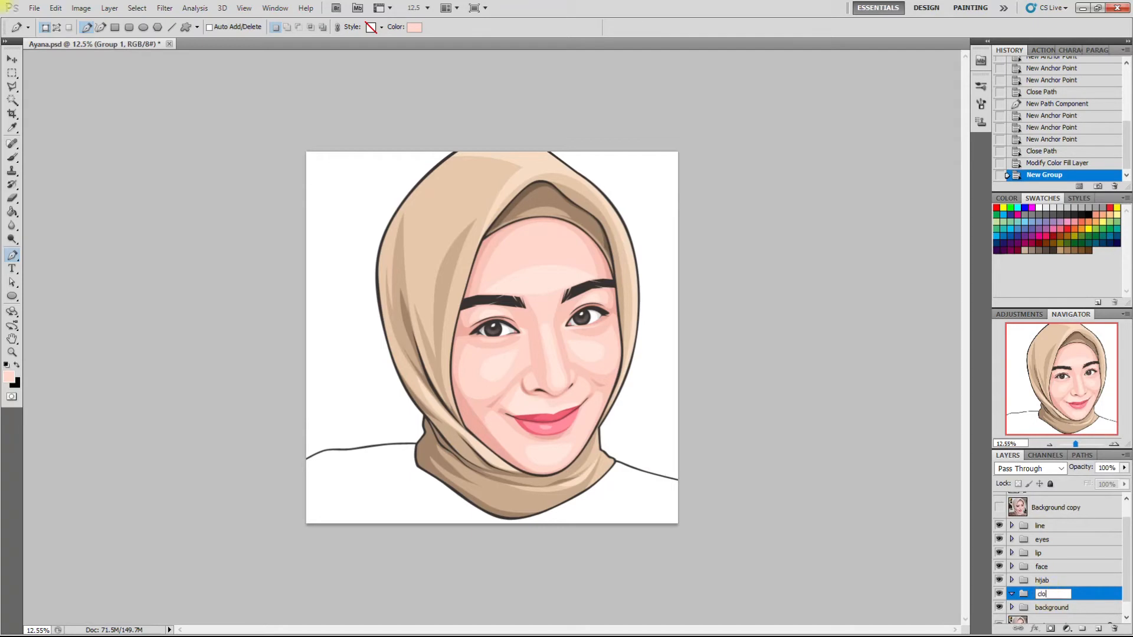
key(Return)
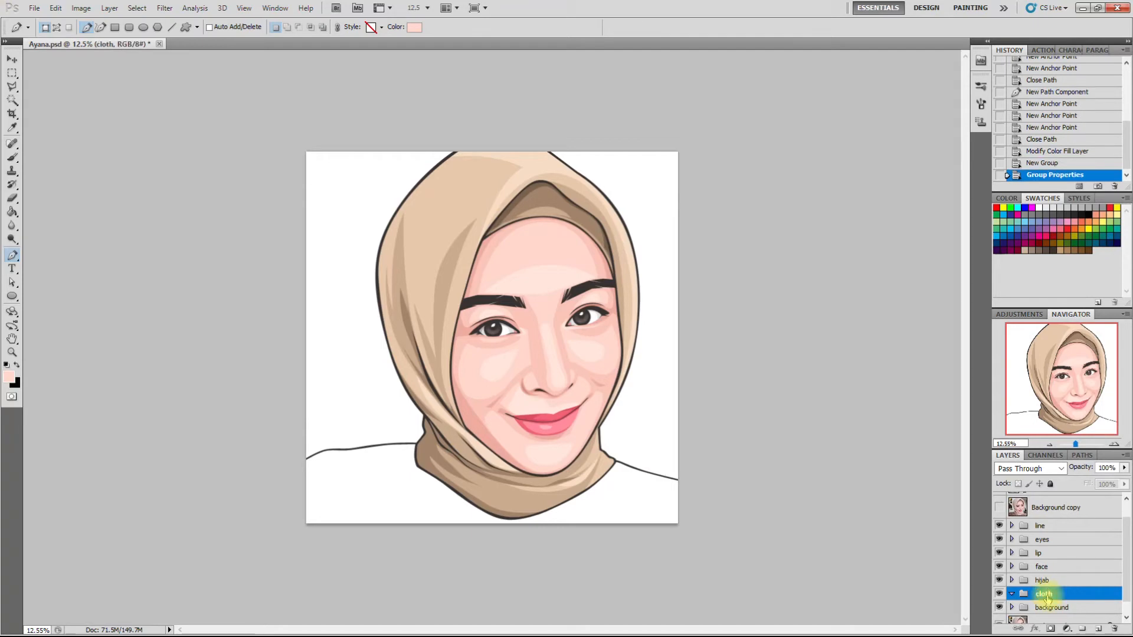
click(999, 507)
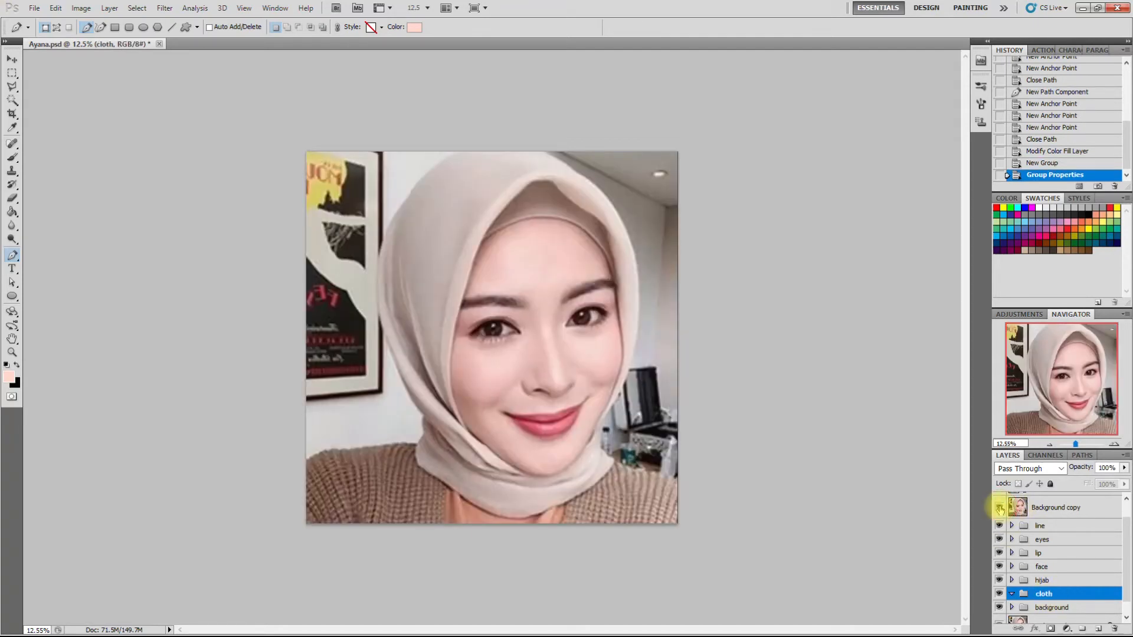
- Trace the inner shirt below the neck wrap over the photo with pen points running past the canvas's lower edge
scroll(601, 607, up, 3)
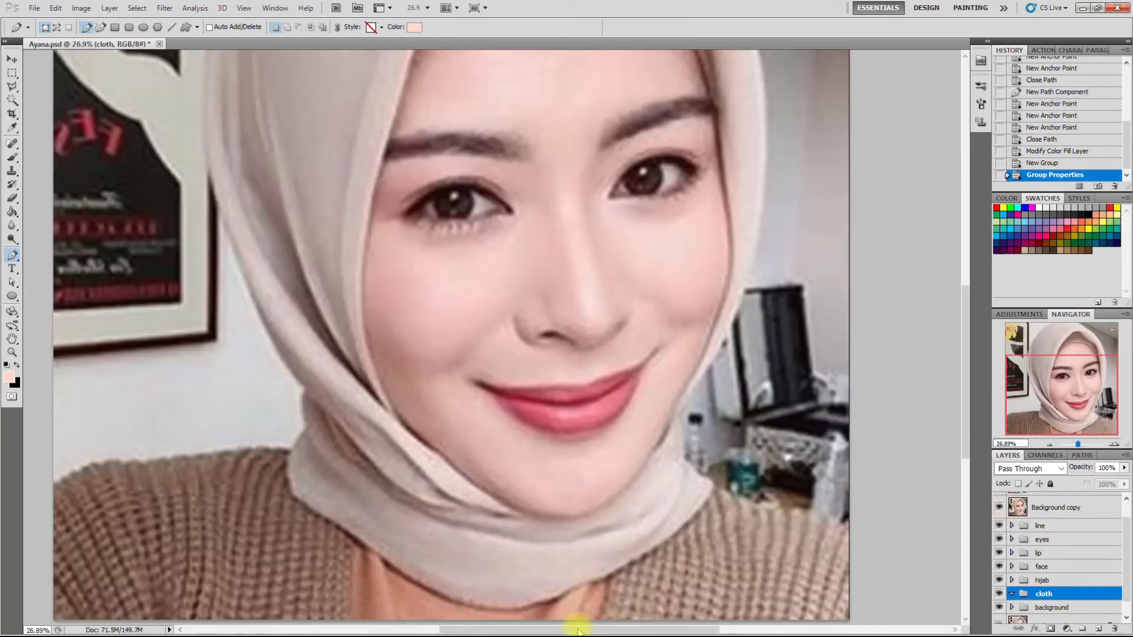
scroll(657, 379, up, 1)
scroll(614, 531, up, 1)
scroll(570, 580, up, 1)
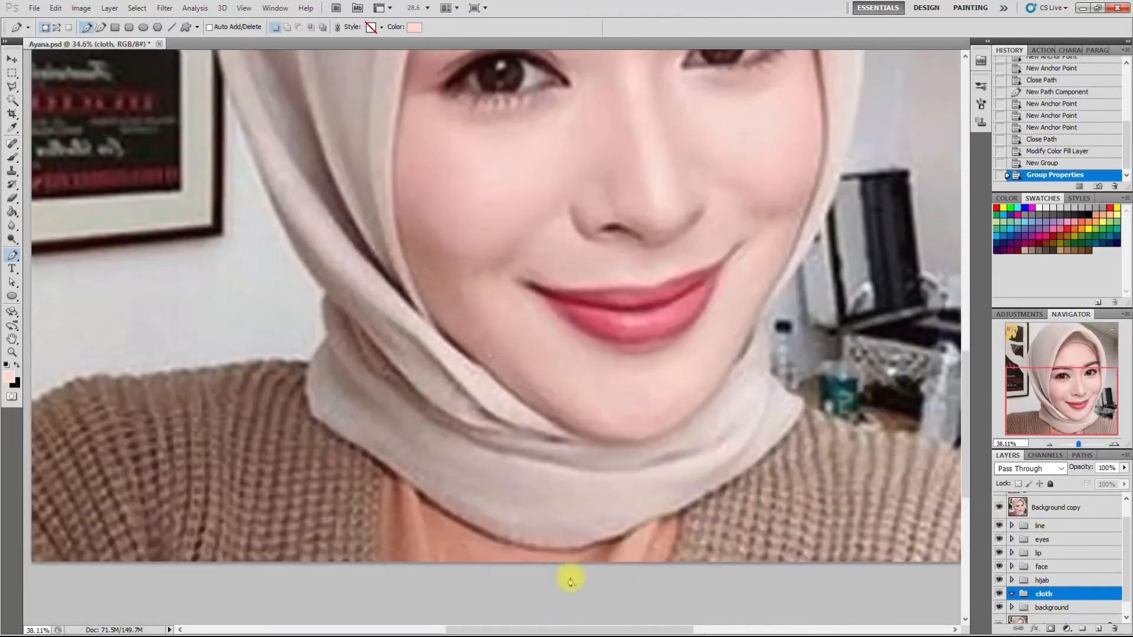
scroll(570, 580, up, 1)
click(998, 509)
click(999, 508)
scroll(503, 463, down, 2)
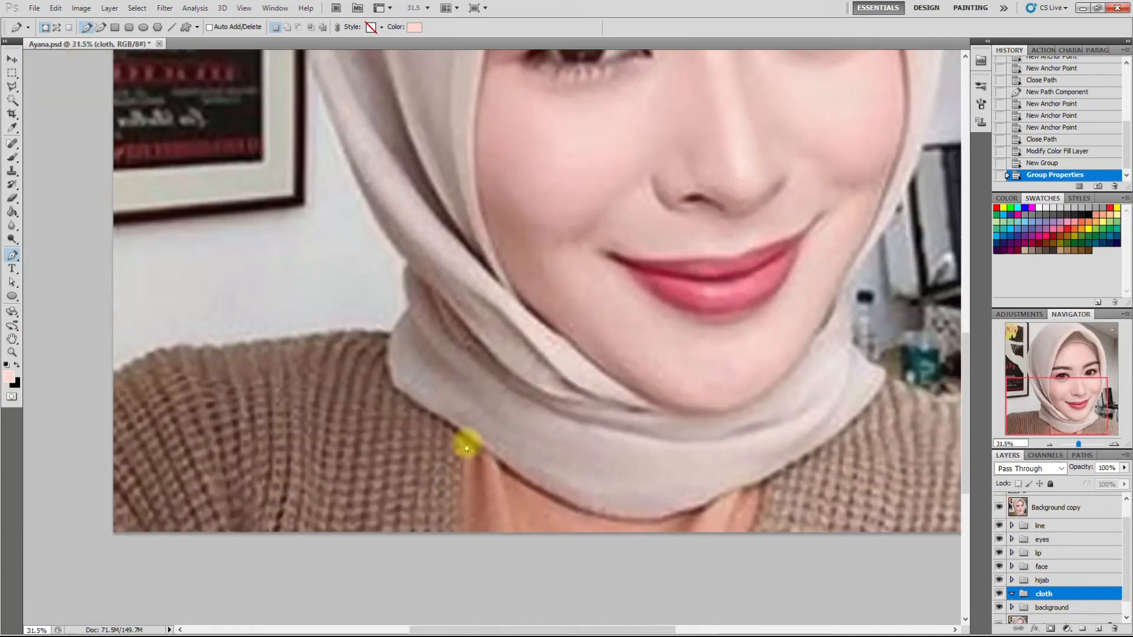
click(464, 432)
drag(470, 571, 485, 609)
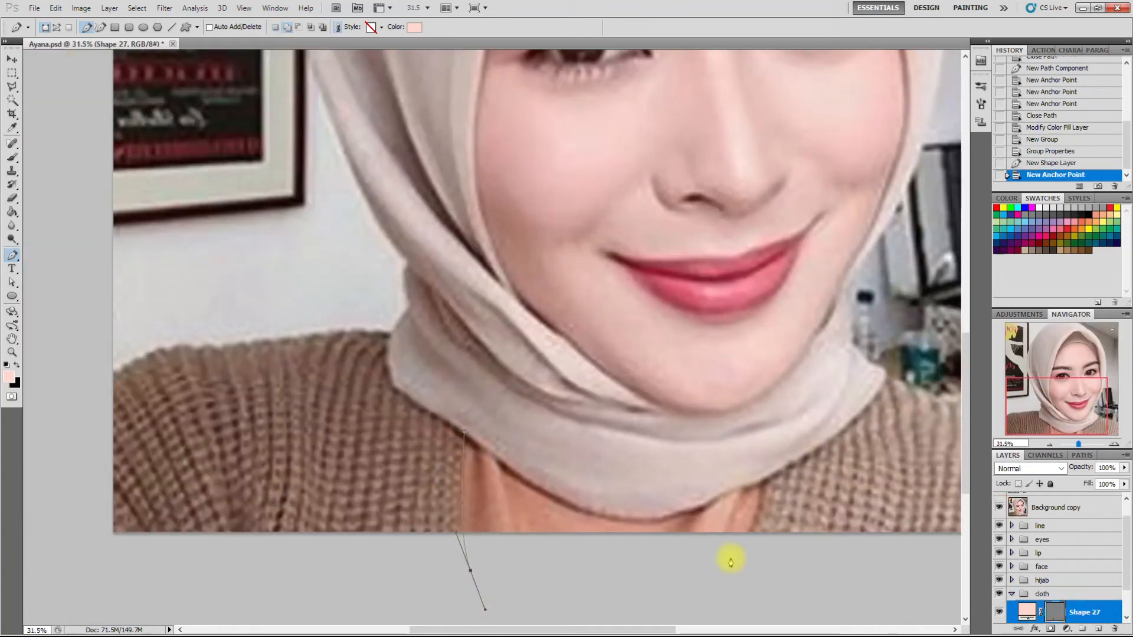
click(748, 544)
drag(766, 472, 768, 449)
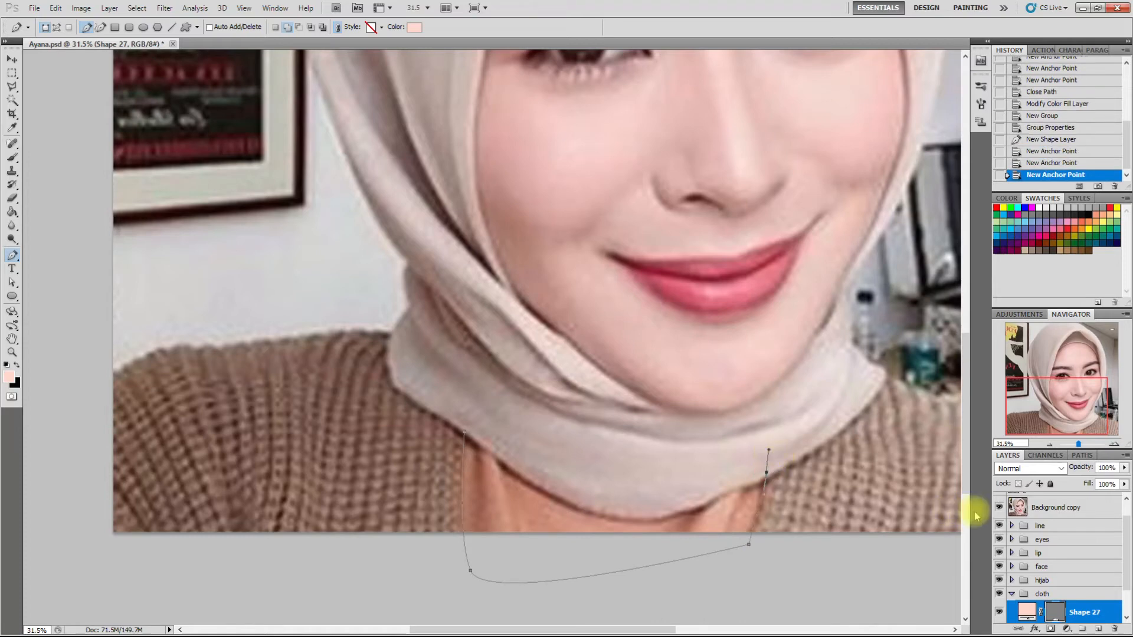
- Close the inner shirt shape beneath the neck wrap, compare it with the photo, and deselect its path
click(998, 509)
scroll(860, 463, down, 2)
scroll(862, 462, up, 1)
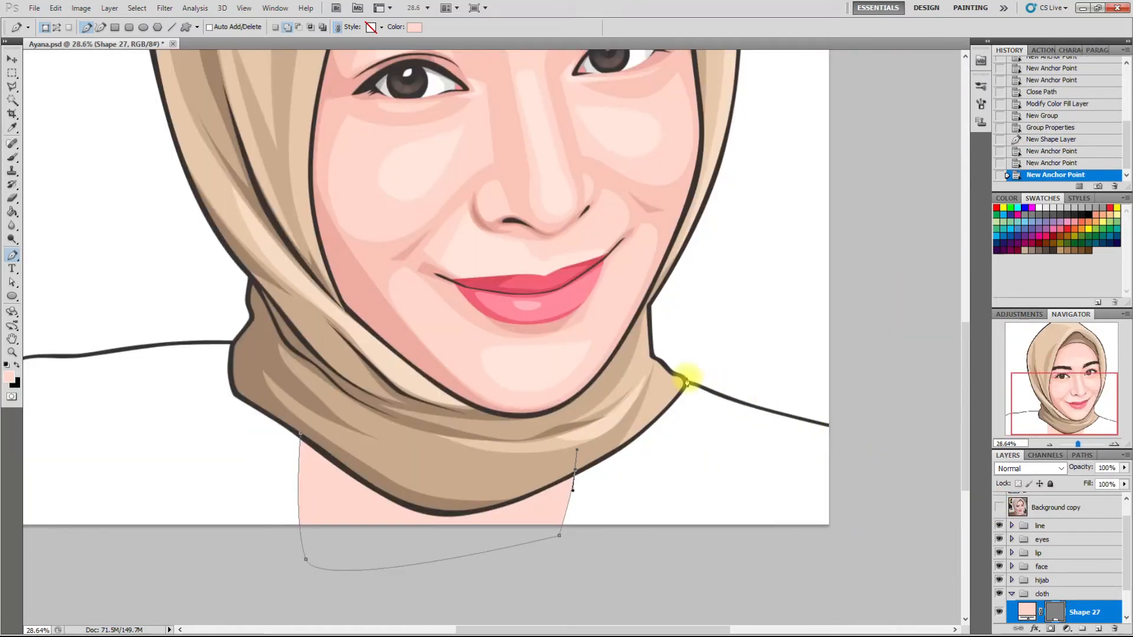
click(685, 384)
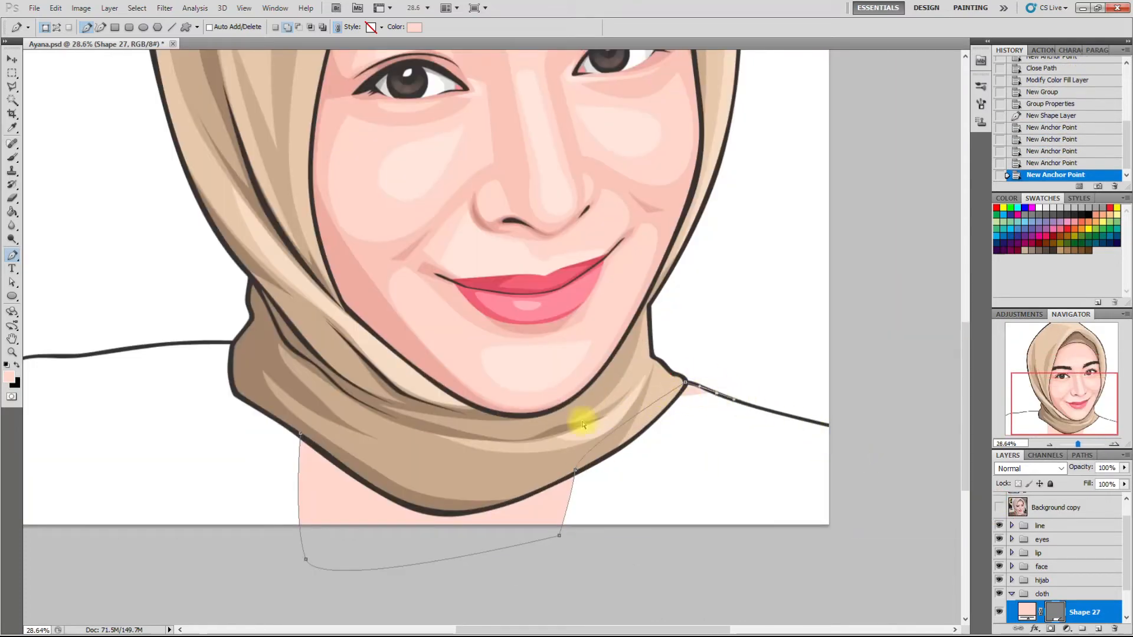
click(301, 434)
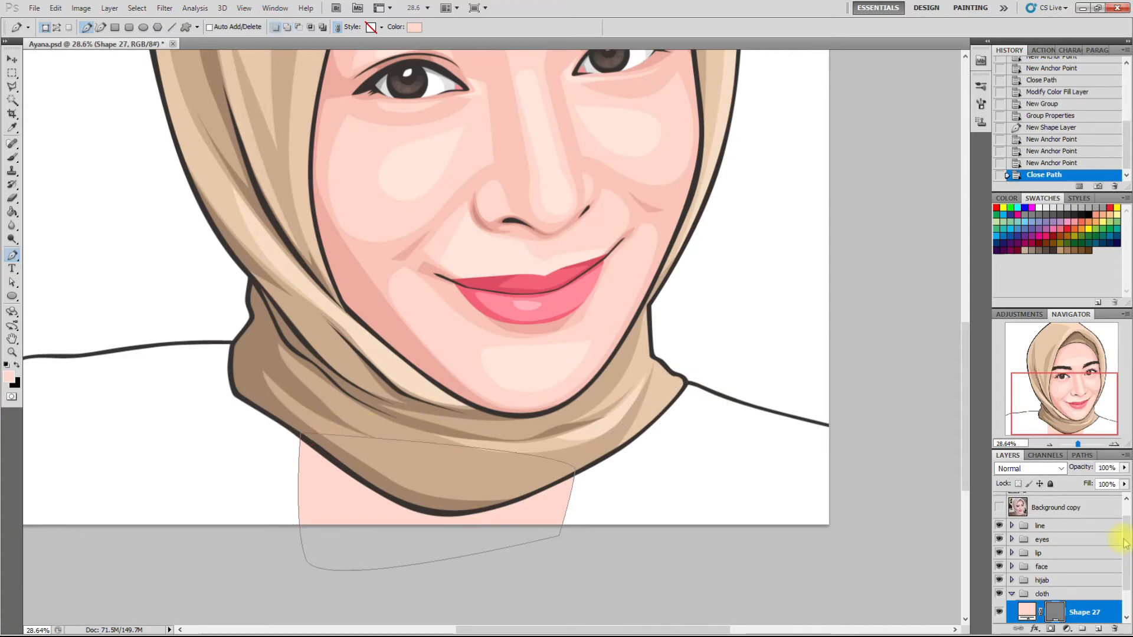
click(998, 508)
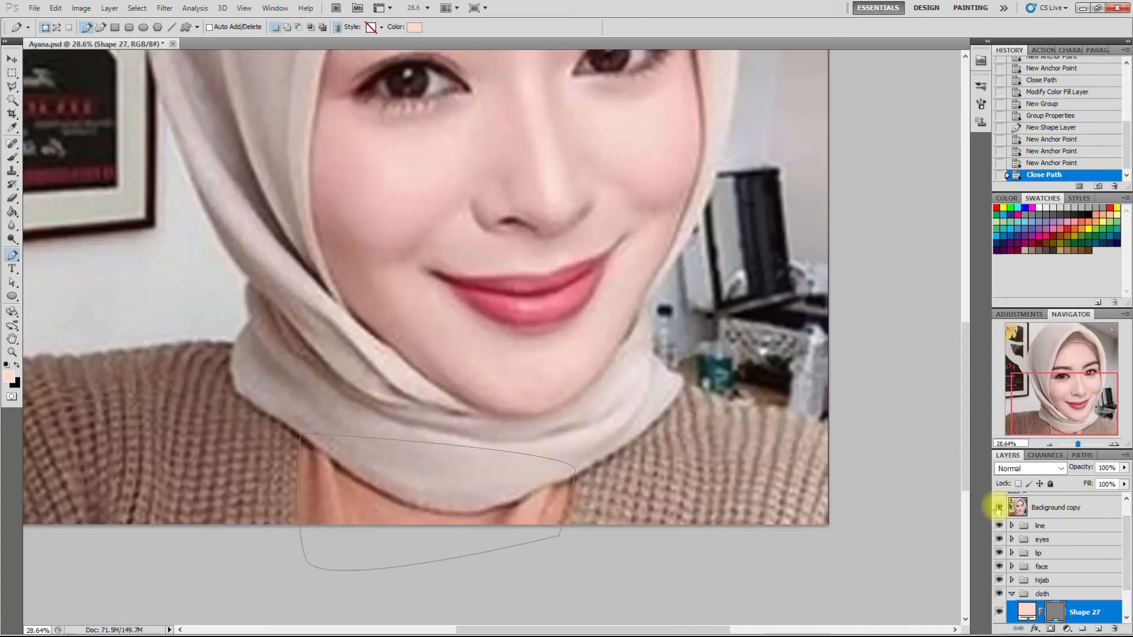
click(998, 508)
click(1054, 611)
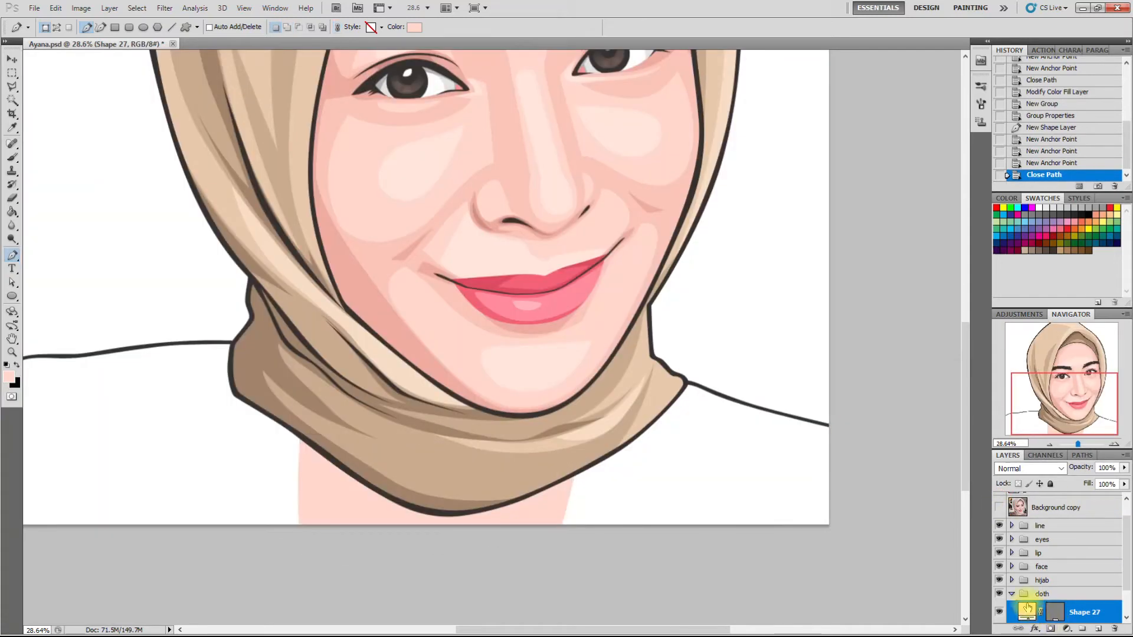
- Show the photo and add a thin closed strip to the Shape 1 outline along the inner shirt's left edge
click(998, 508)
click(1012, 526)
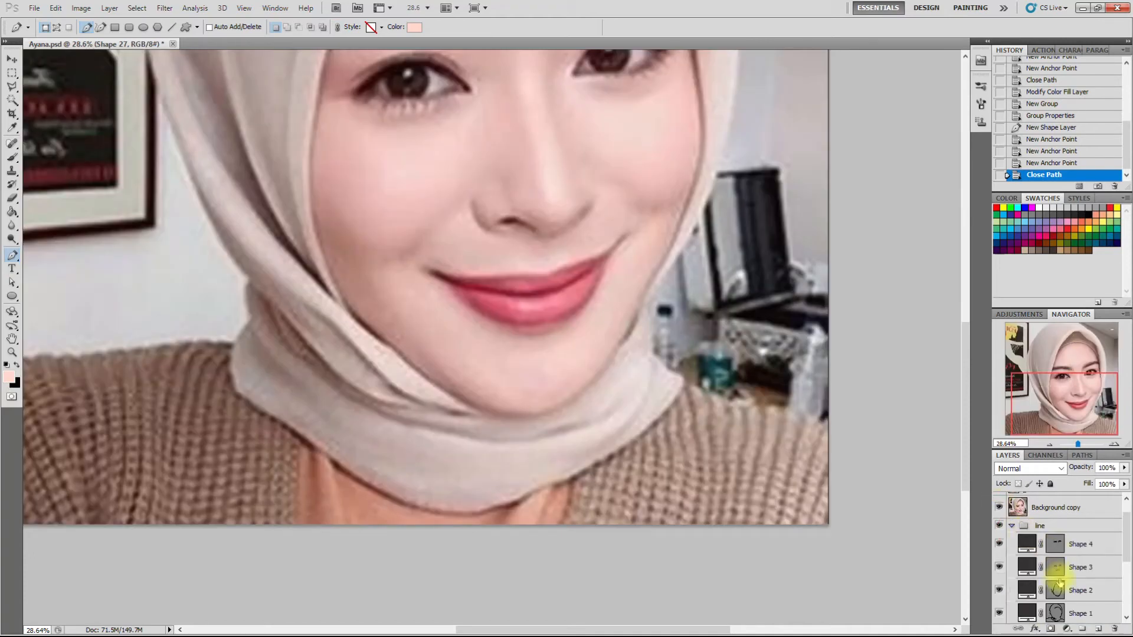
click(1056, 613)
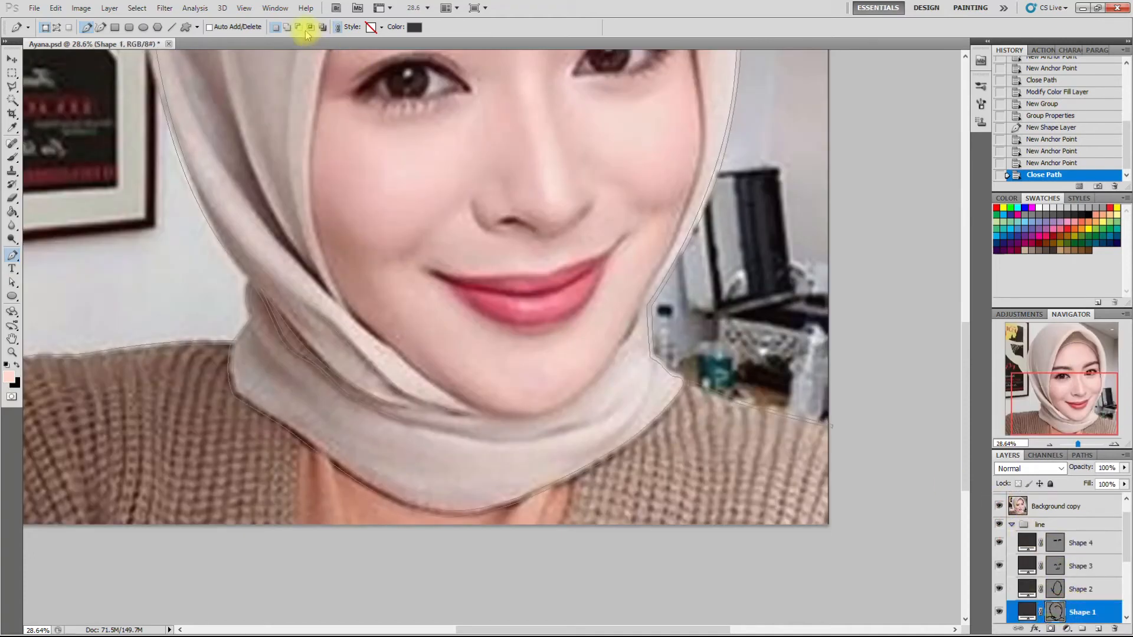
scroll(302, 448, up, 1)
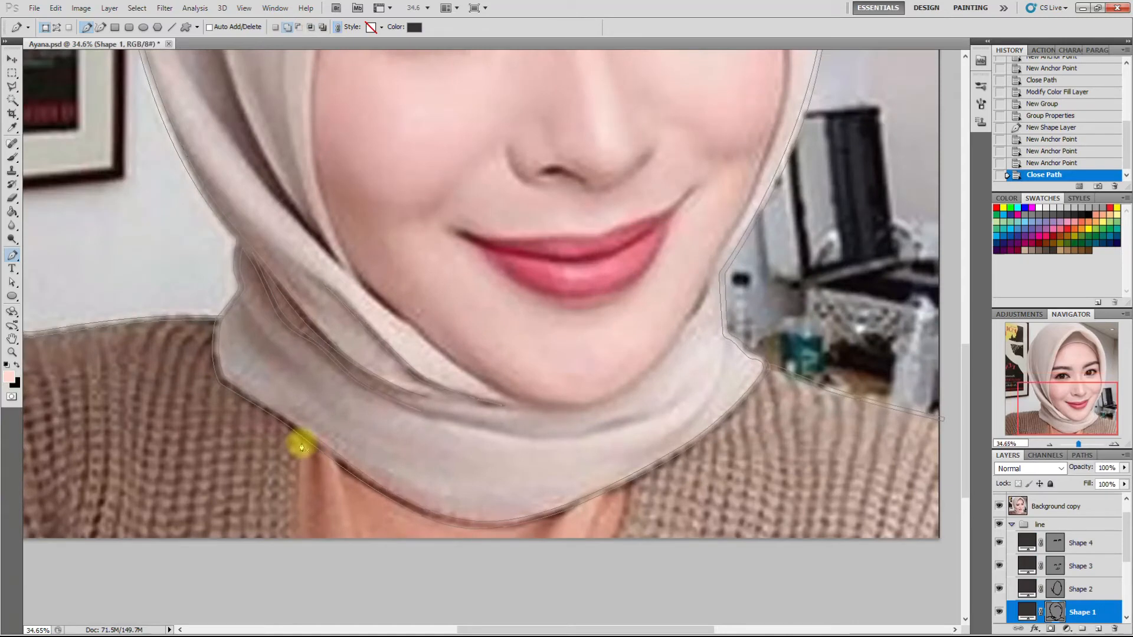
click(305, 438)
click(308, 557)
click(302, 555)
click(306, 437)
- Add a thin closed outline strip along the inner shirt's right edge, then collapse the line group and hide the photo
click(629, 475)
click(606, 557)
click(612, 552)
click(637, 474)
click(629, 475)
key(ctrl+0)
click(1011, 525)
click(1008, 523)
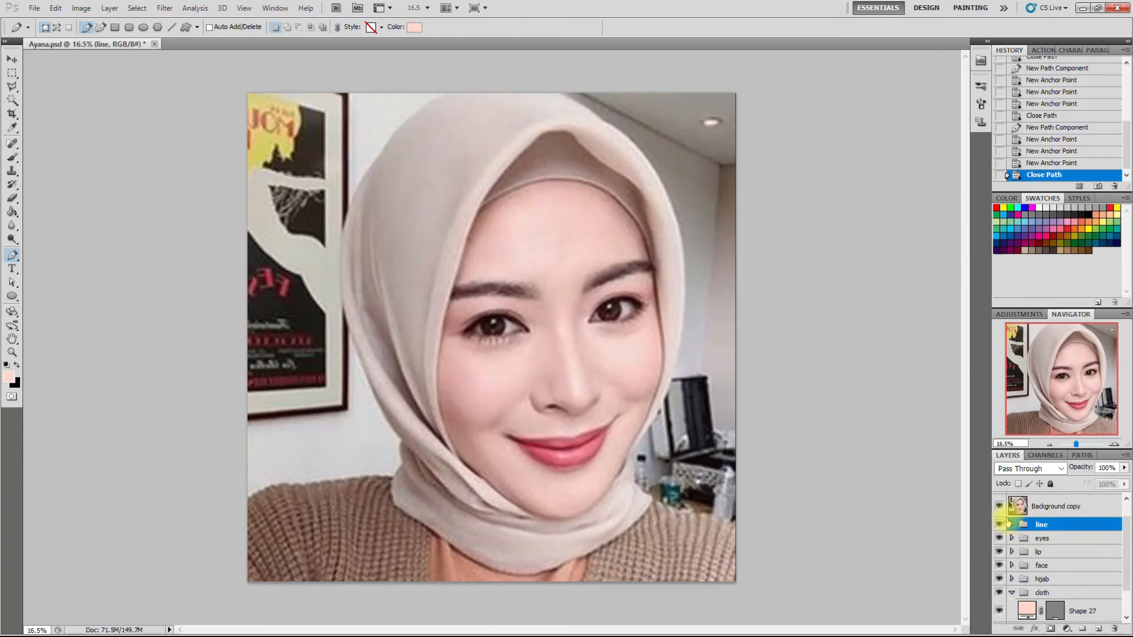
click(999, 507)
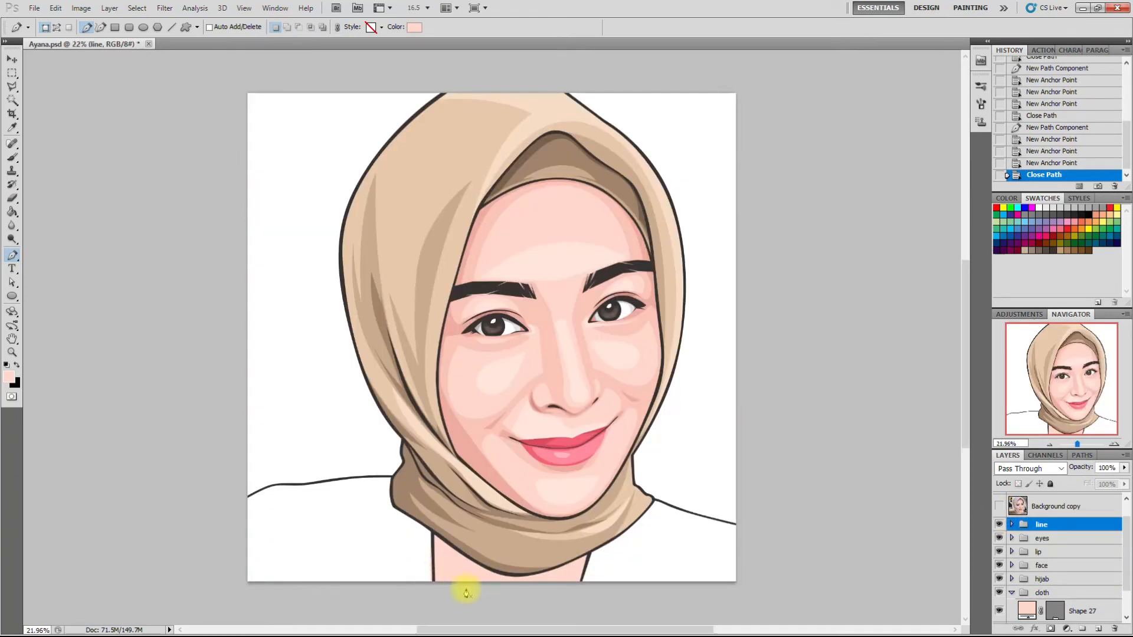
- Adjust the inner shirt shape's anchor point near its left outline and set its fill to terracotta cc7e66
scroll(468, 587, up, 1)
click(1062, 611)
scroll(427, 529, up, 1)
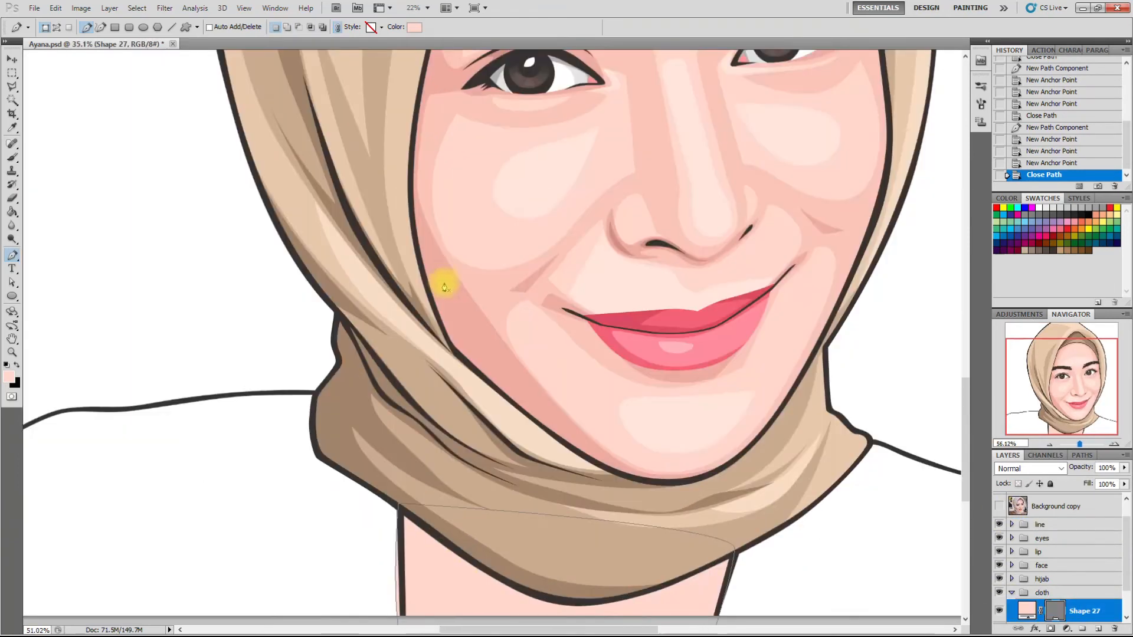
scroll(425, 525, down, 2)
mouse_move(407, 515)
mouse_down()
mouse_move(412, 543)
mouse_move(400, 503)
mouse_up()
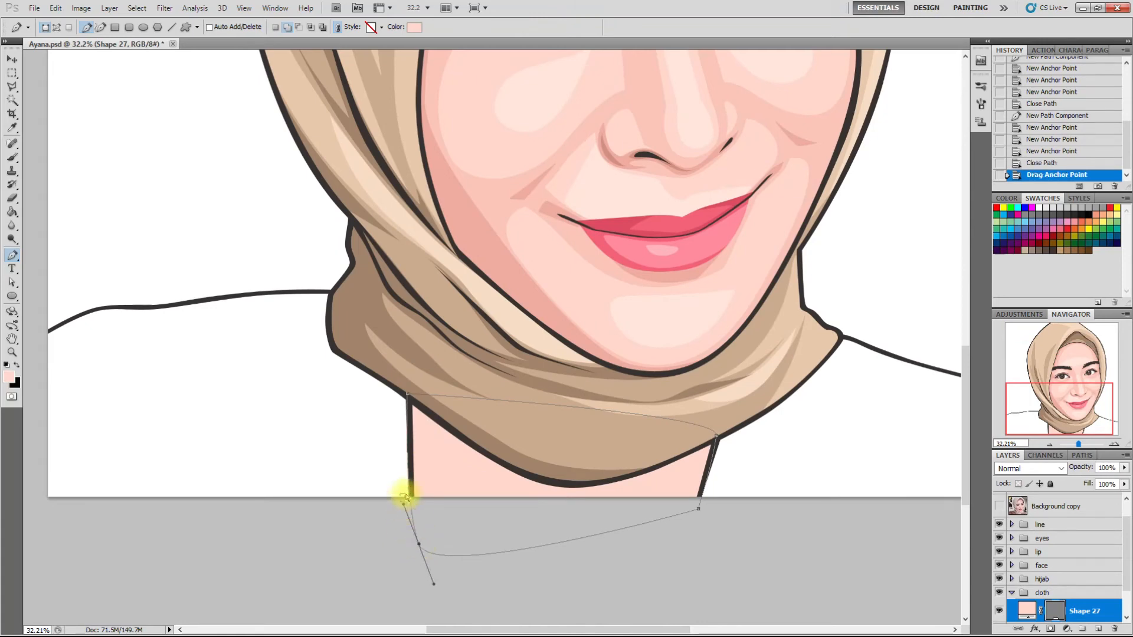
double_click(1027, 608)
click(905, 405)
click(895, 412)
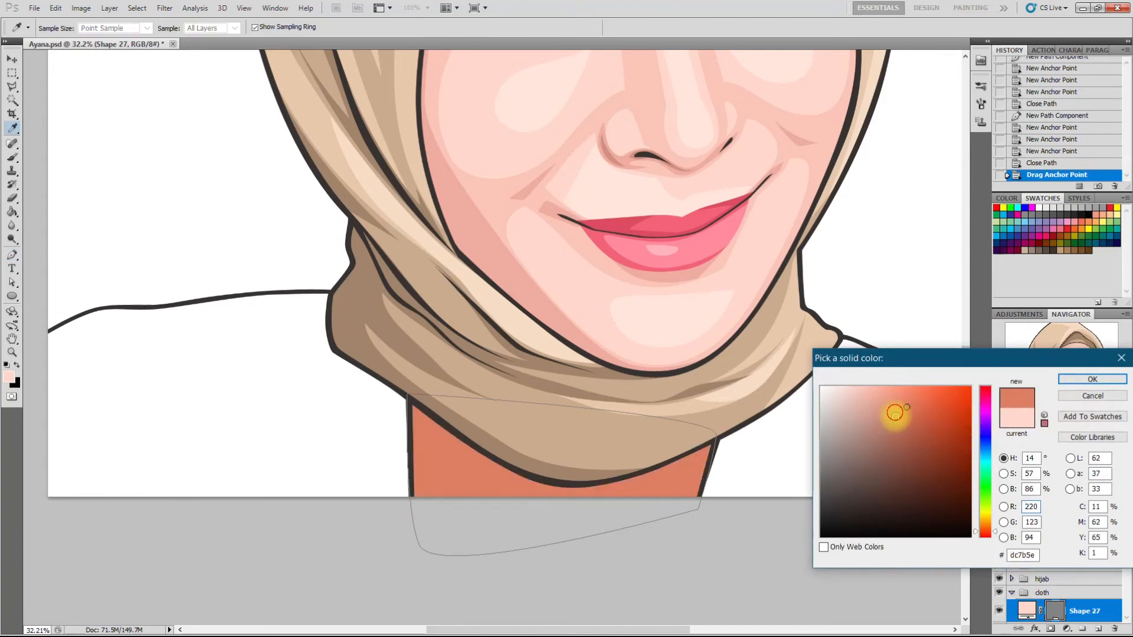
click(1092, 379)
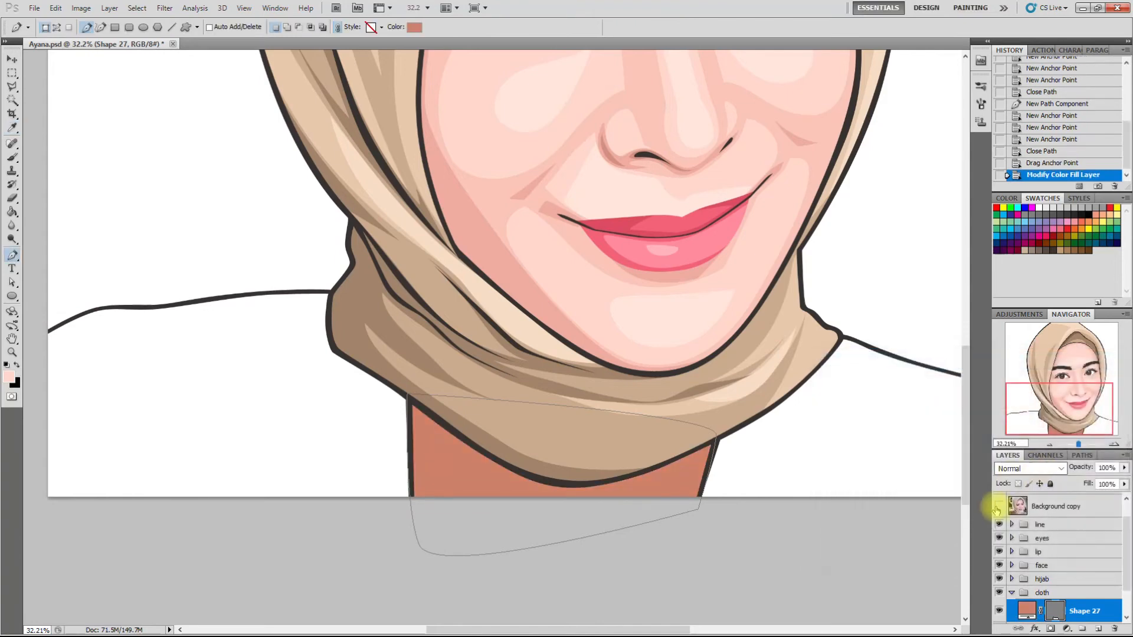
- Show the photo and start a shadow path with a narrow fold along the inner shirt's left edge
click(998, 506)
click(998, 506)
click(998, 506)
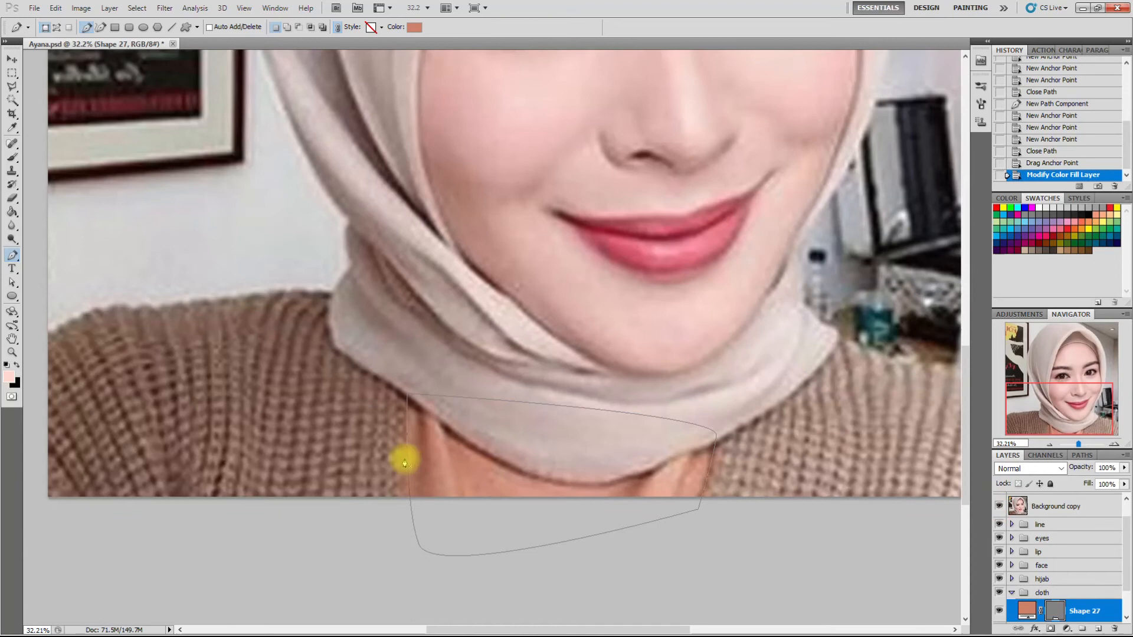
click(418, 402)
drag(417, 514, 429, 520)
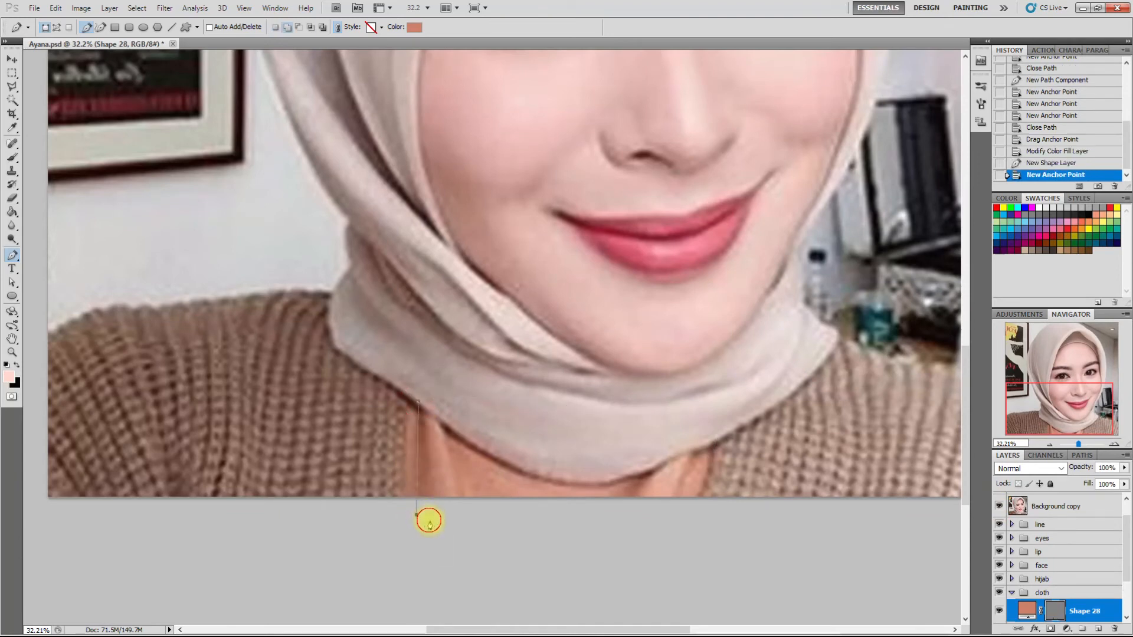
click(427, 413)
click(440, 427)
click(446, 439)
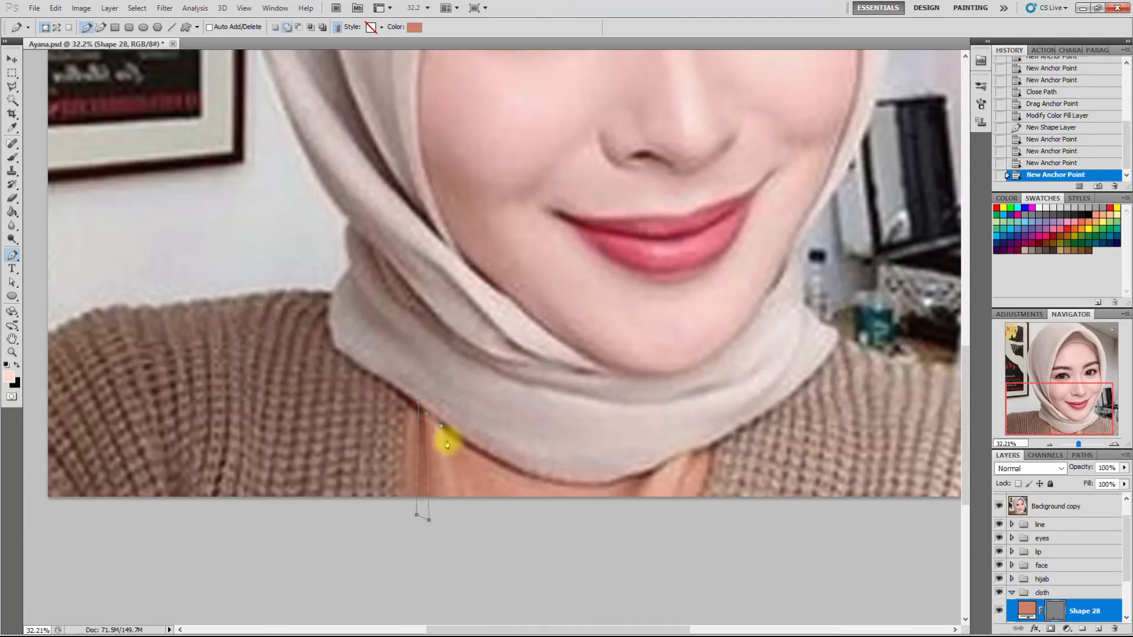
- Continue the shadow path along the neck wrap's lower edge and around the fold shadows on the inner shirt's right side
drag(554, 488, 604, 496)
click(630, 483)
click(601, 520)
click(621, 515)
drag(667, 462, 675, 457)
click(692, 452)
click(660, 517)
click(999, 506)
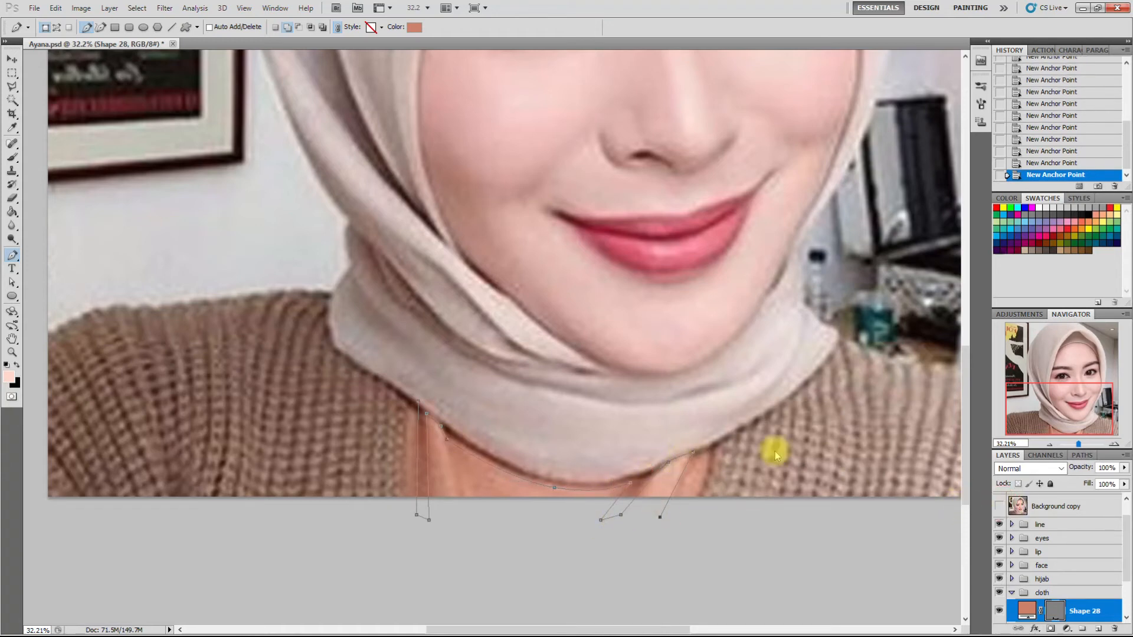
drag(713, 450, 732, 416)
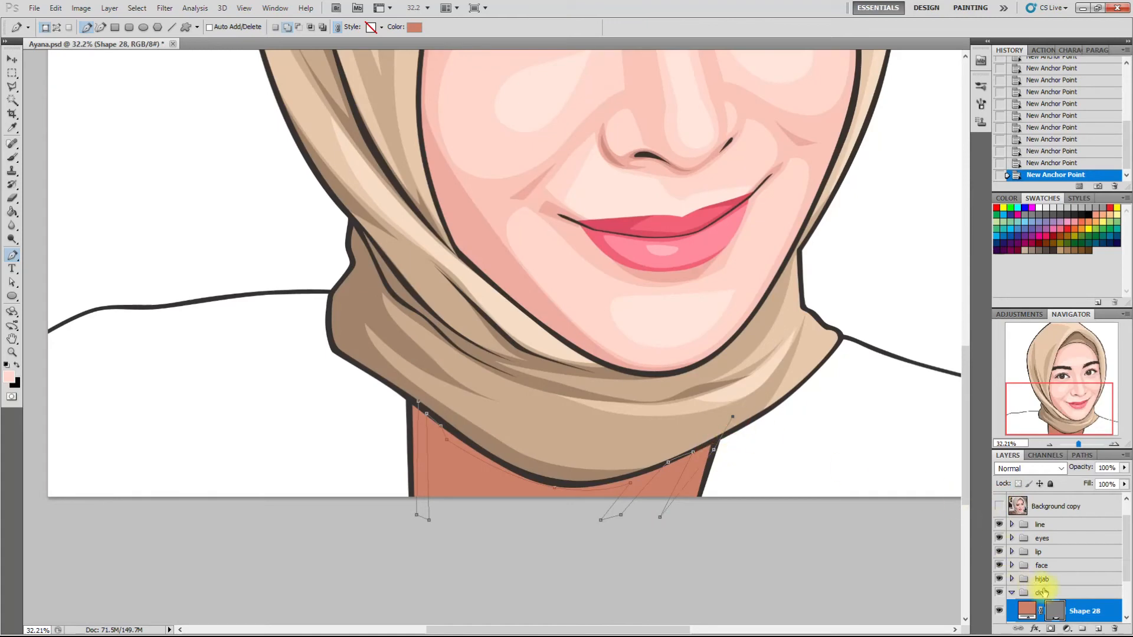
- Set the shadow shape's fill to a darker reddish brown and clip it to the inner shirt shape
double_click(1028, 612)
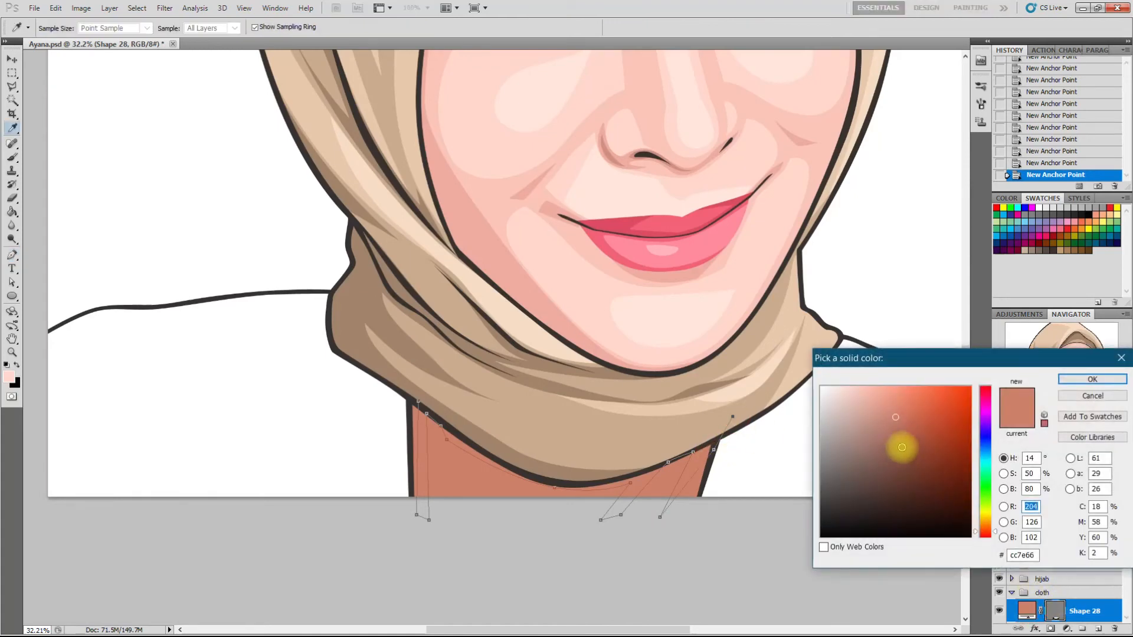
click(905, 436)
click(914, 437)
click(1072, 381)
right_click(1062, 610)
click(1055, 463)
- Select the inner shirt layer, check the photo, and draw a narrow closed highlight down the shirt's left side
click(1079, 588)
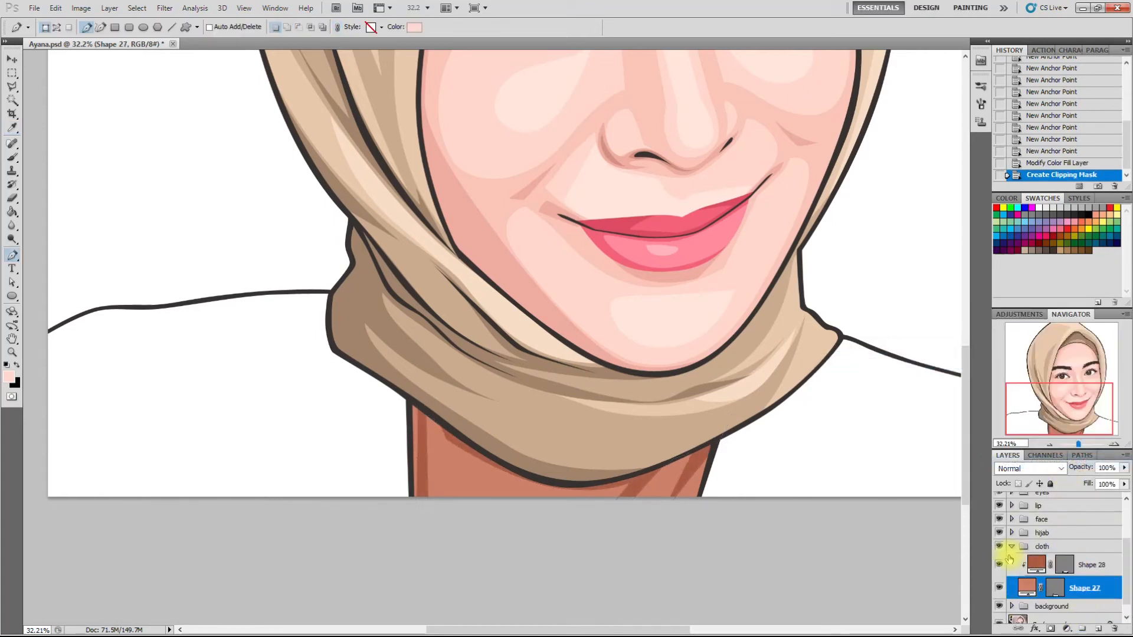
click(1000, 550)
scroll(1007, 536, up, 3)
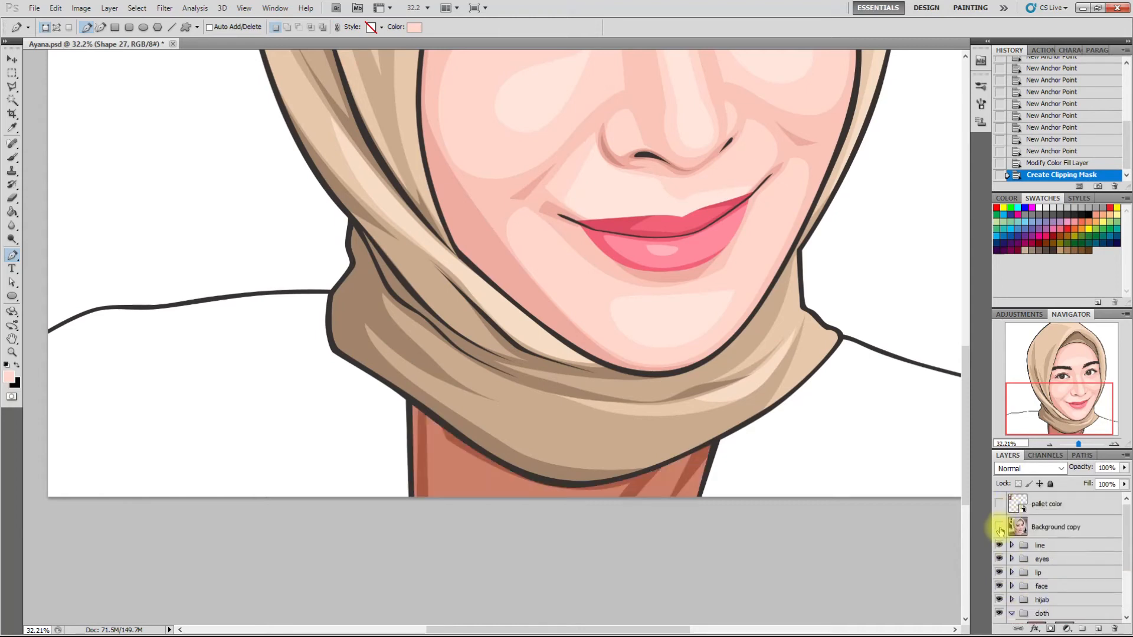
click(999, 527)
click(998, 528)
click(999, 527)
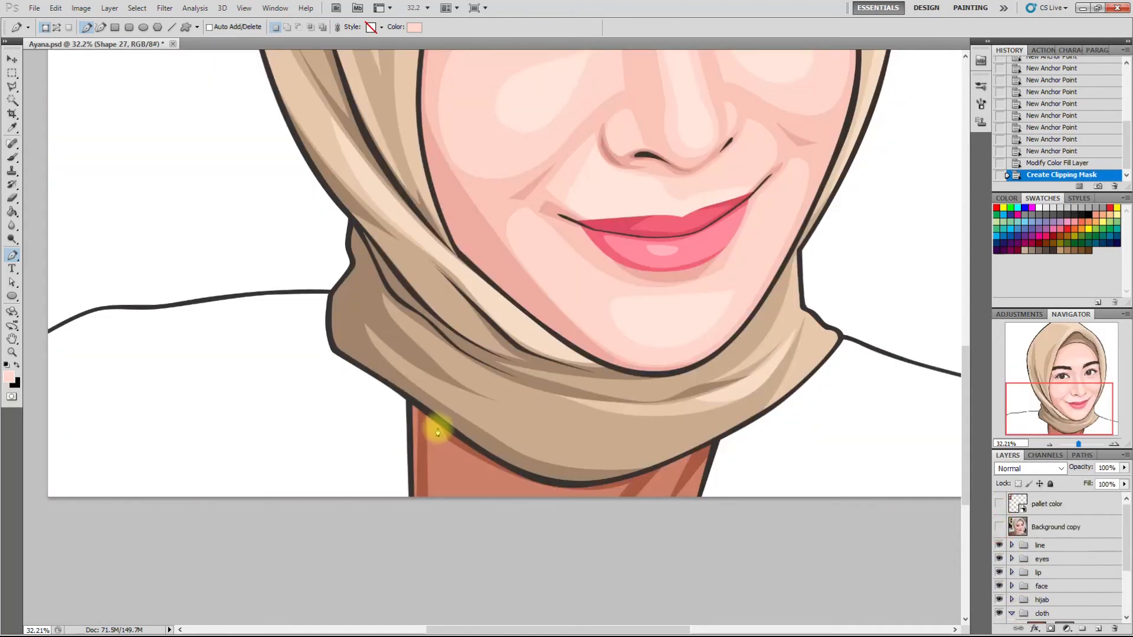
click(441, 424)
click(471, 529)
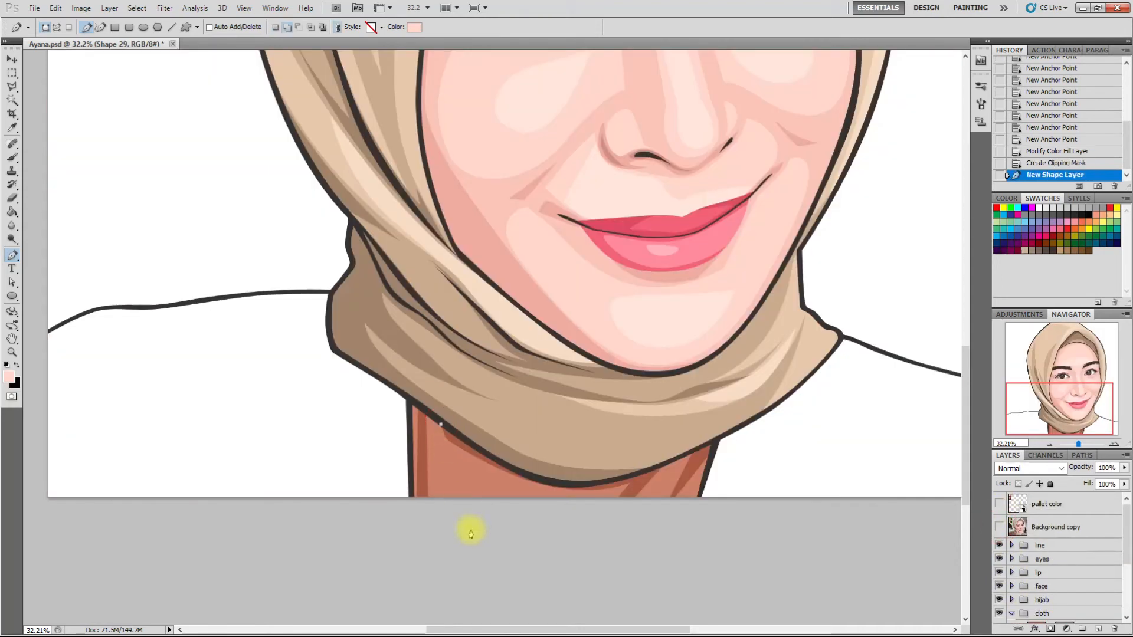
click(445, 516)
click(427, 411)
click(441, 423)
- Add a second slanted highlight to the same shape on the inner shirt's right side
click(287, 27)
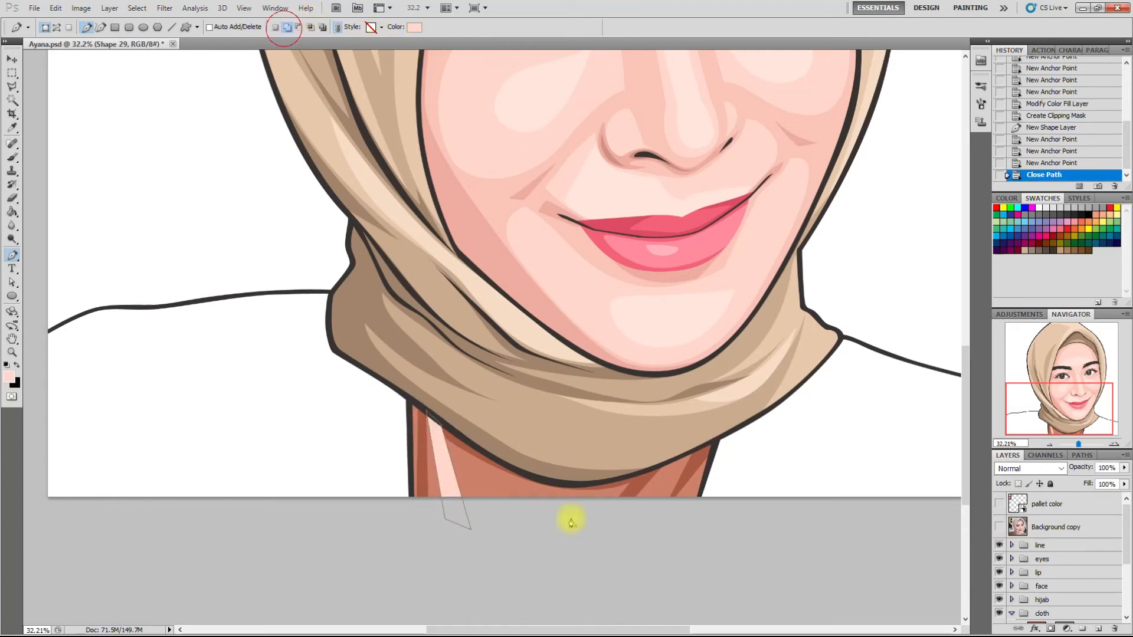
scroll(625, 548, down, 4)
click(609, 525)
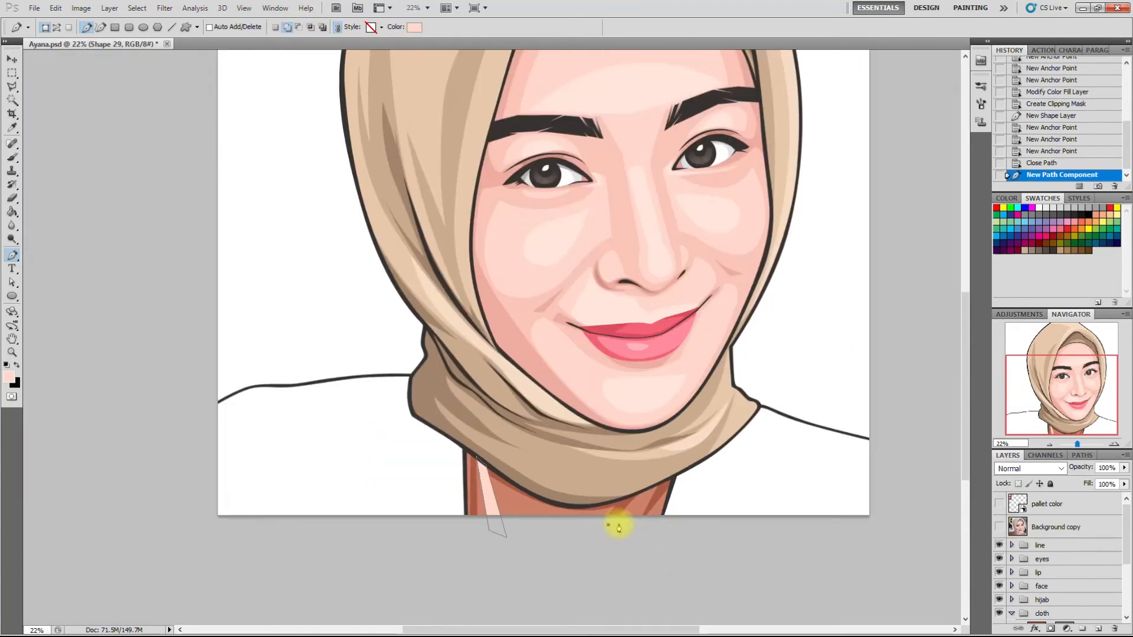
click(620, 524)
click(657, 485)
click(631, 536)
scroll(691, 538, down, 2)
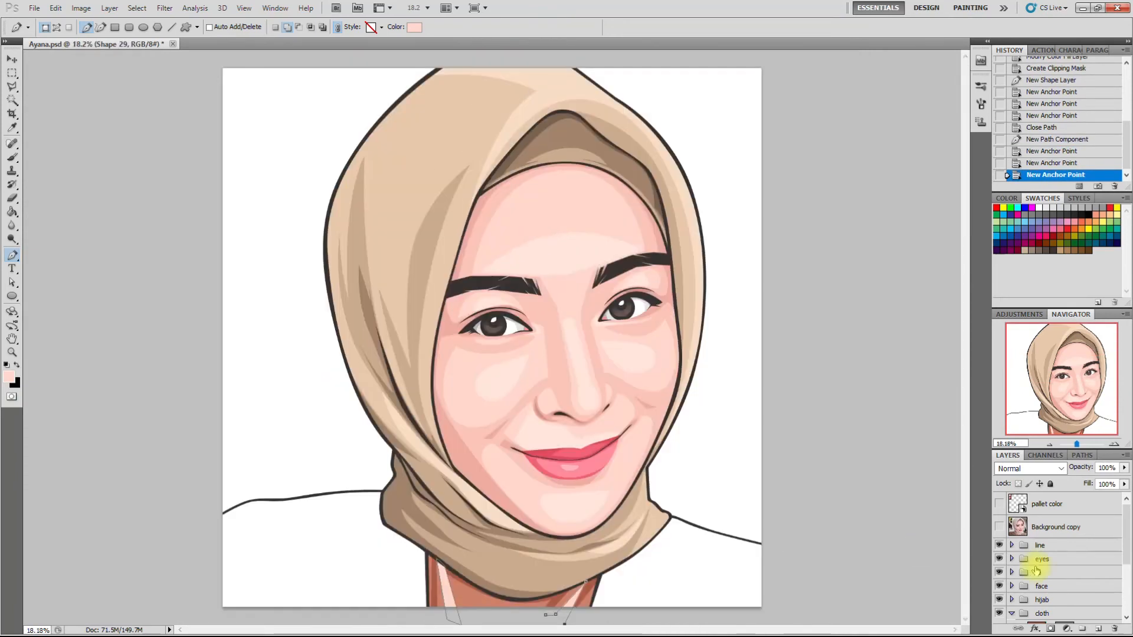
- Set the inner shirt highlight's fill to light salmon faa88e and return to the Pen tool
scroll(1053, 582, down, 3)
double_click(1043, 561)
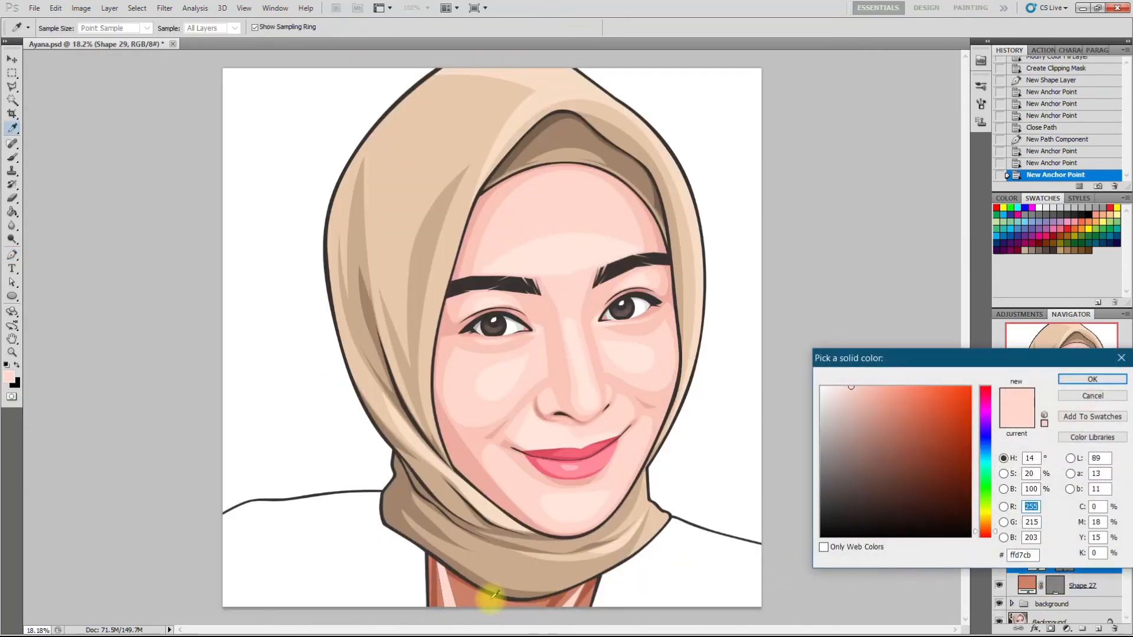
click(489, 598)
drag(892, 444, 885, 390)
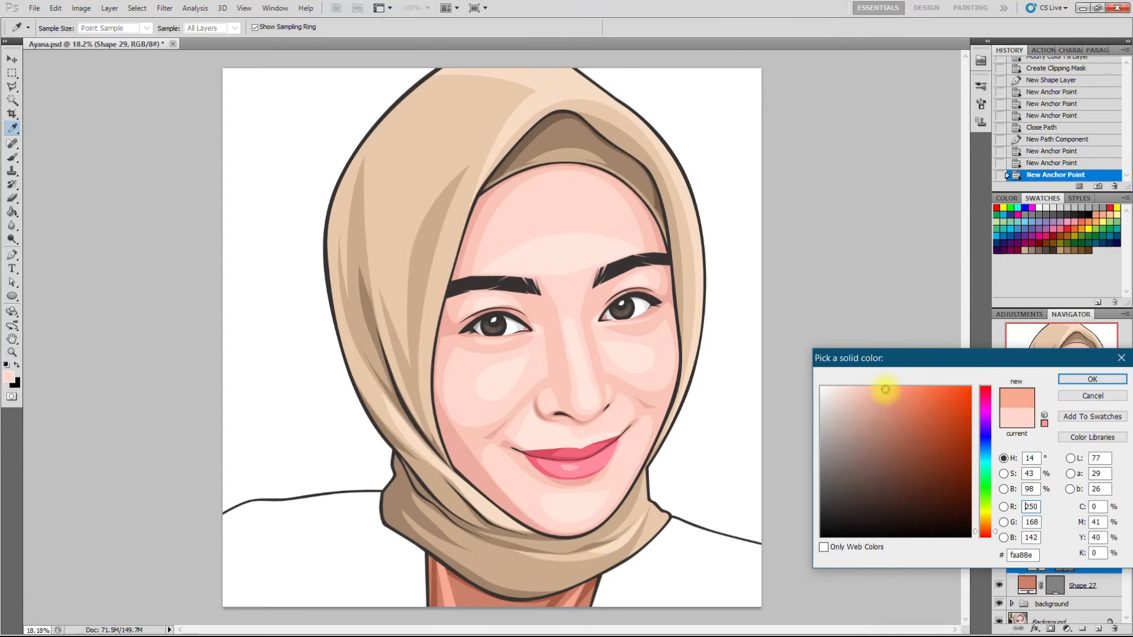
click(1094, 378)
scroll(754, 438, down, 1)
key(p)
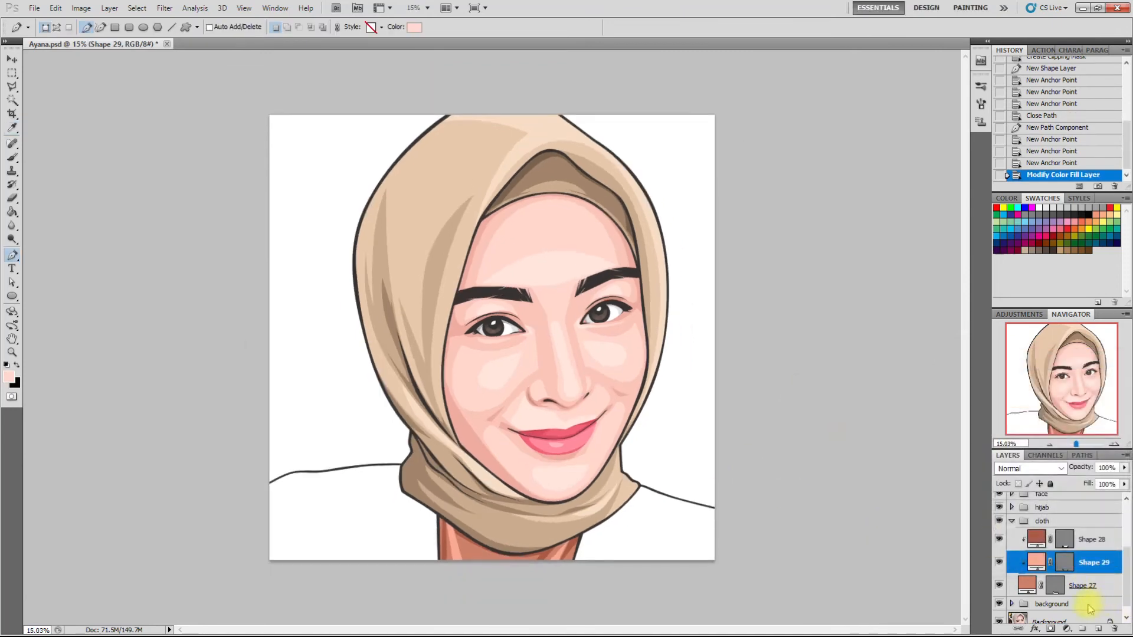
- Check the reference photo and start a new sweater shape above the inner shirt's shadow layer, tracing both inner neckline edges
click(1069, 536)
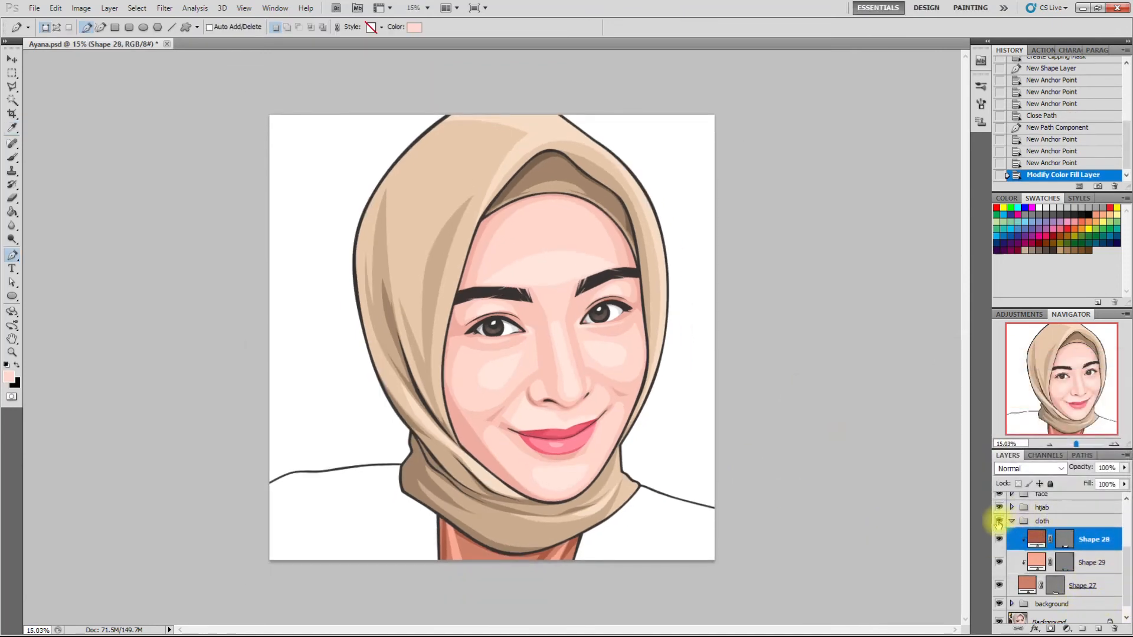
click(998, 520)
click(998, 521)
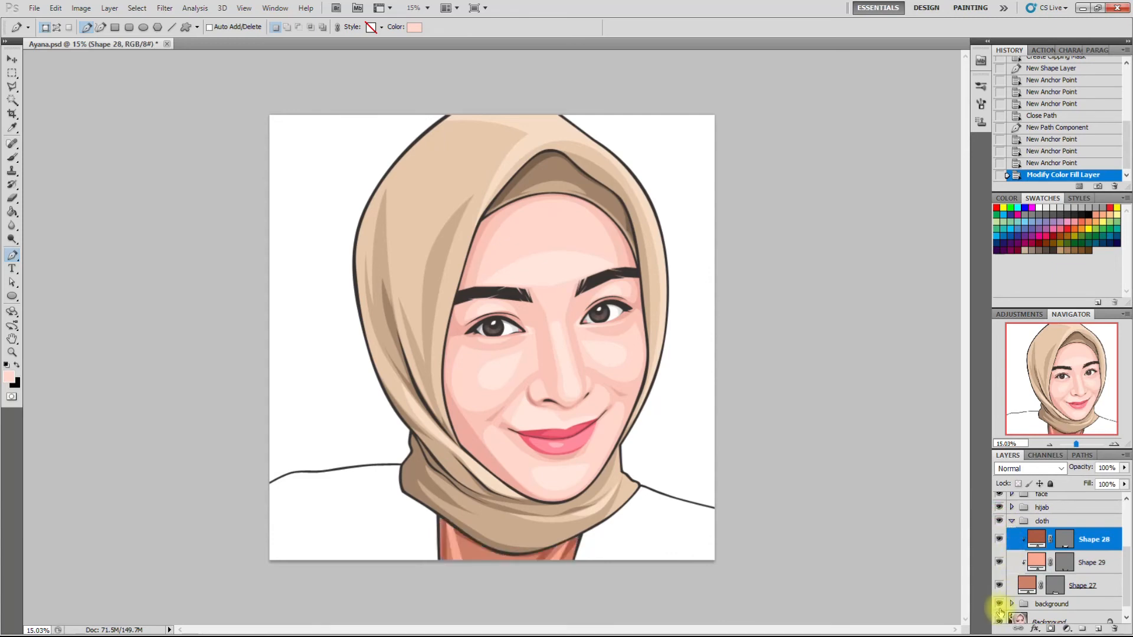
scroll(1022, 525, up, 3)
click(998, 526)
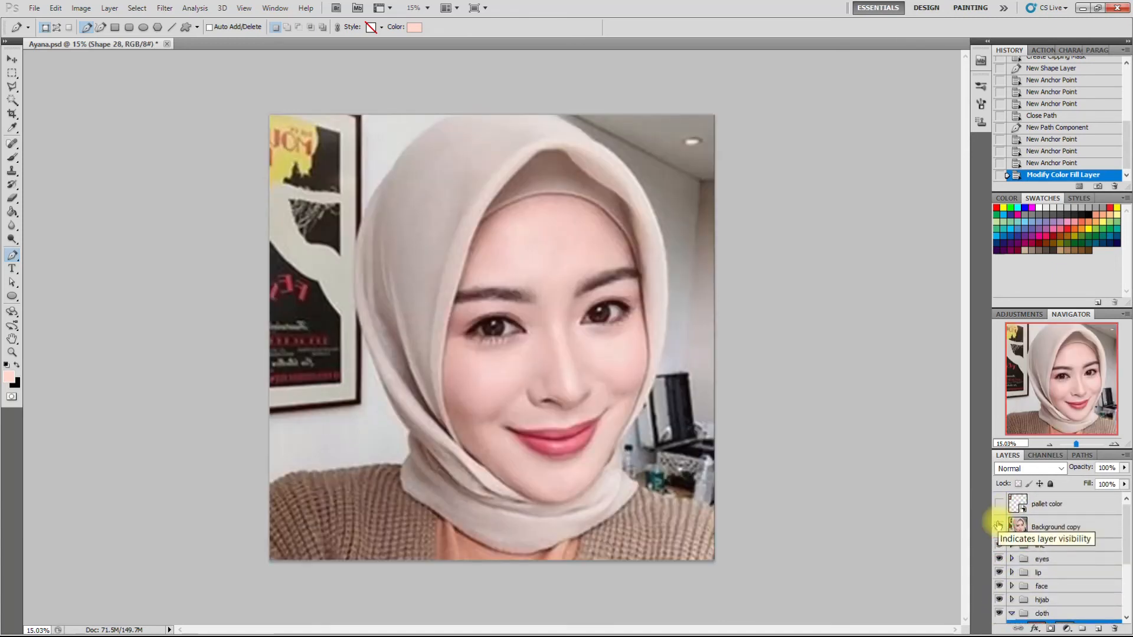
click(998, 525)
scroll(440, 549, up, 5)
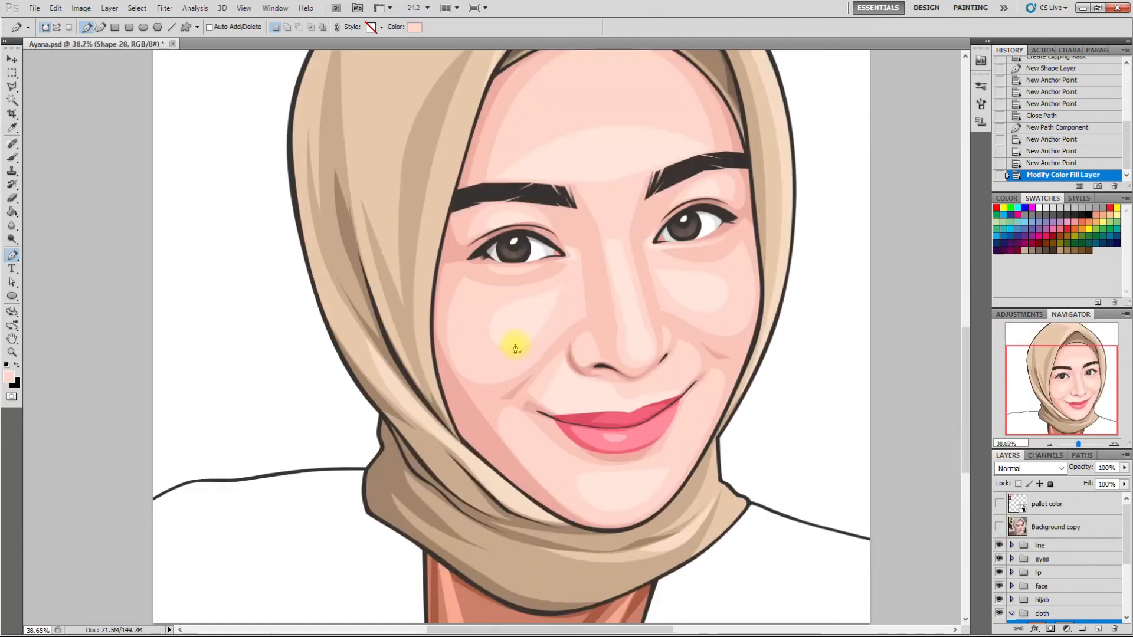
scroll(515, 349, down, 2)
click(447, 486)
click(448, 578)
click(695, 571)
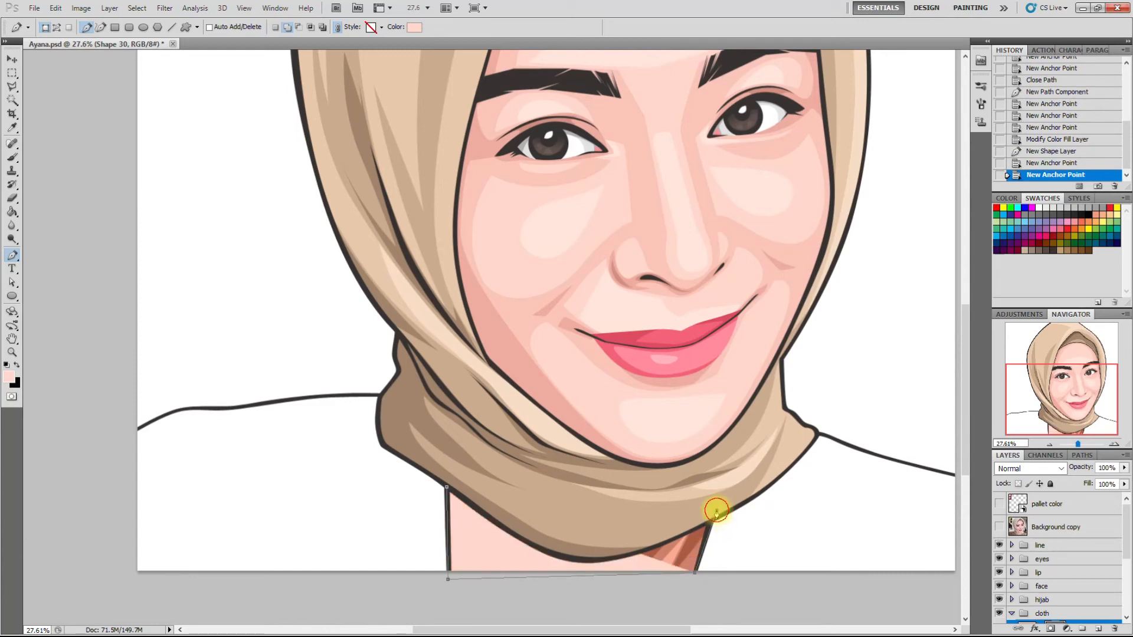
click(716, 511)
- Continue the sweater shape from the hijab's lower edge along the right shoulder line and down past the canvas's lower right corner
scroll(817, 430, up, 3)
click(817, 434)
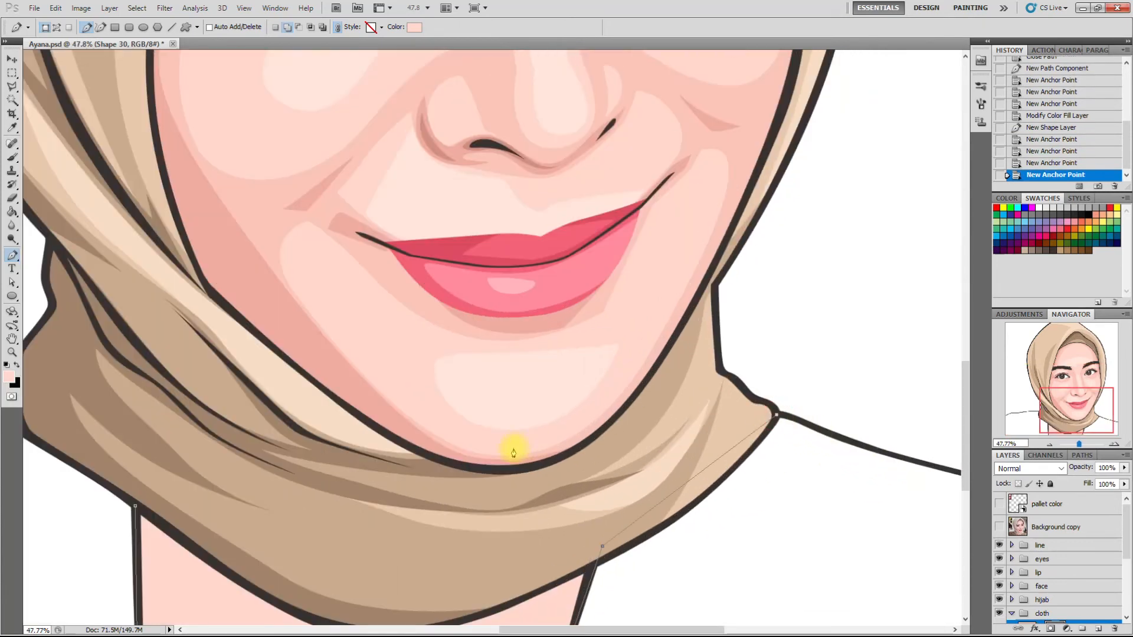
scroll(885, 505, down, 3)
scroll(721, 416, up, 3)
drag(737, 423, 784, 443)
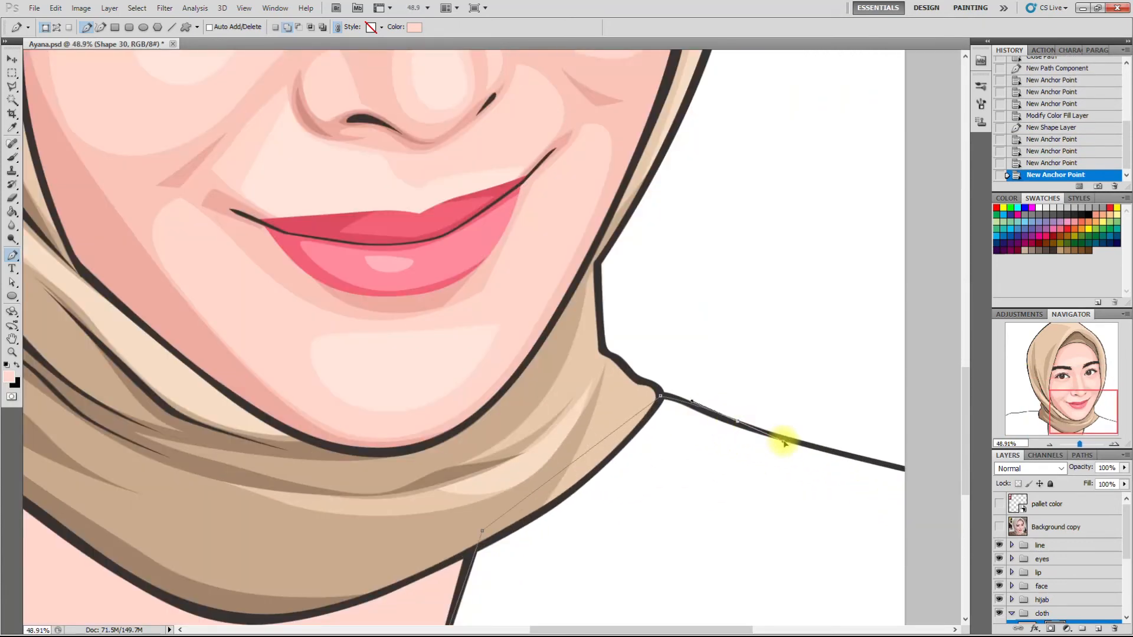
click(793, 443)
drag(909, 471, 920, 476)
click(923, 484)
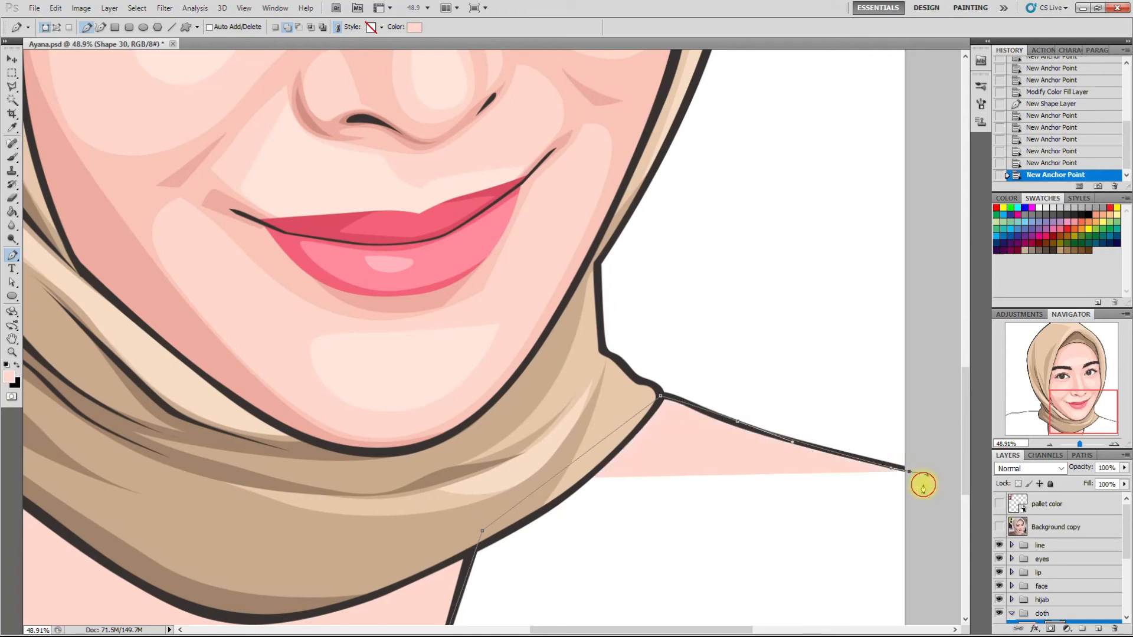
scroll(937, 468, down, 3)
click(937, 585)
- Carry the sweater shape past the canvas's lower left corner, trace the left shoulder line to the hijab, and close the path
scroll(192, 539, up, 2)
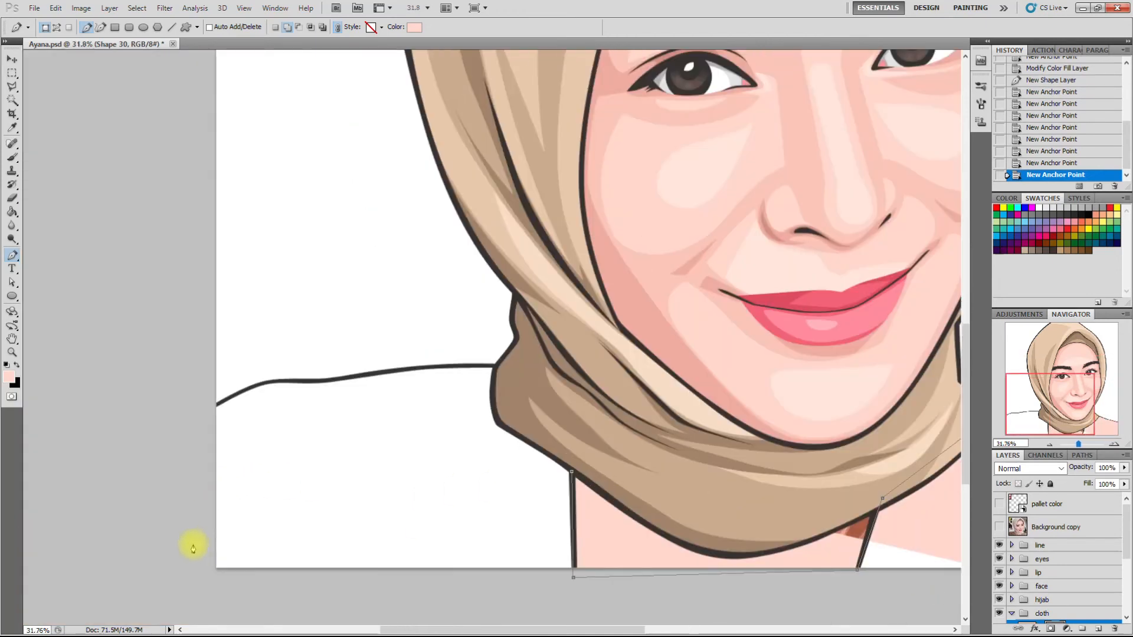
click(197, 577)
scroll(223, 391, up, 3)
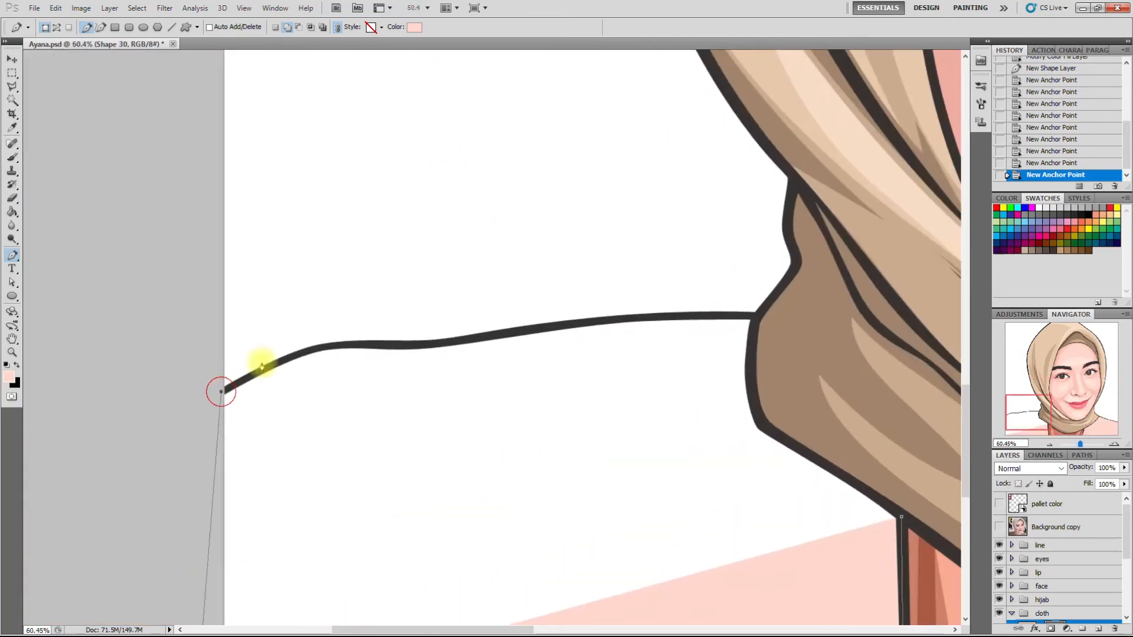
click(221, 392)
drag(354, 345, 502, 334)
drag(679, 319, 791, 317)
scroll(495, 387, down, 3)
scroll(512, 396, down, 1)
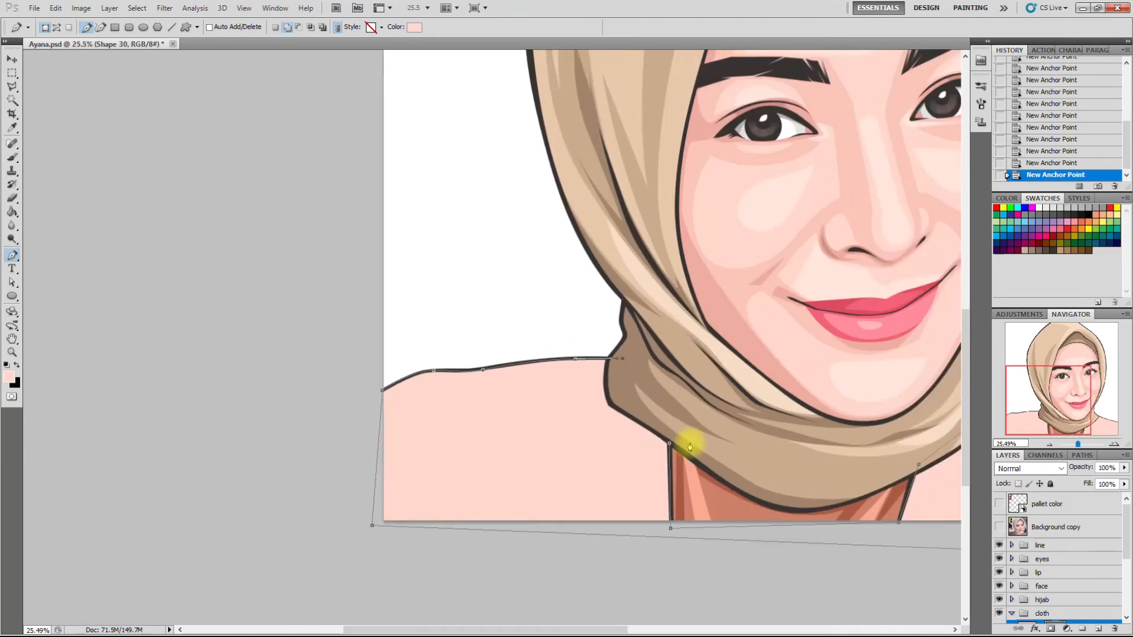
scroll(668, 447, down, 2)
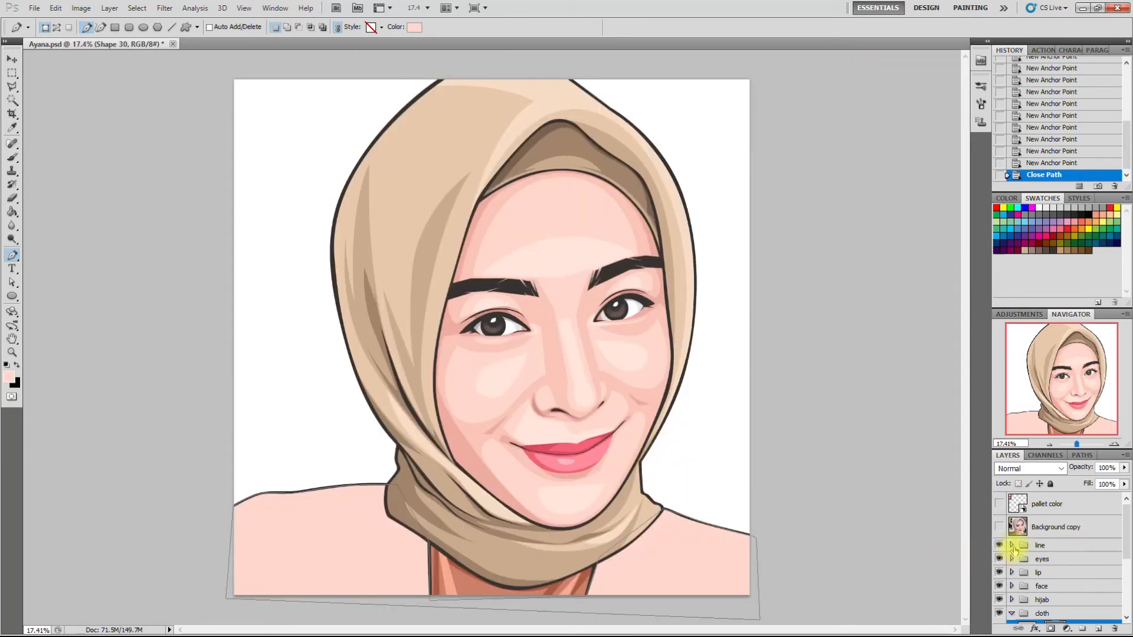
- Check the sweater in the reference photo and set the sweater shape's fill to light brown a98768
click(999, 527)
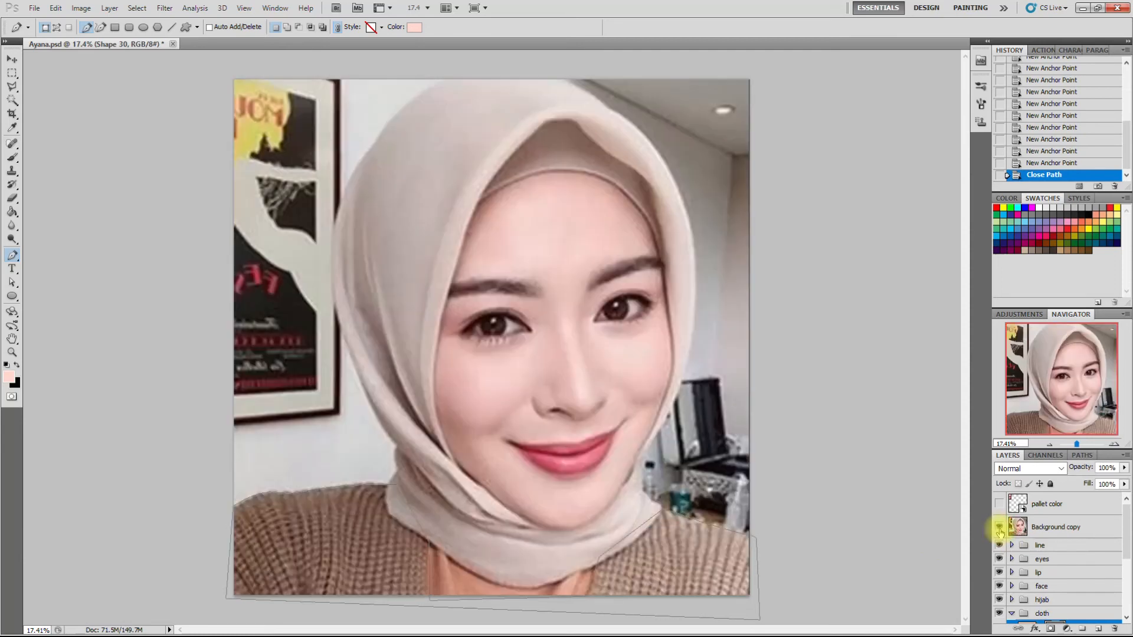
click(999, 527)
scroll(1006, 582, down, 3)
click(1055, 539)
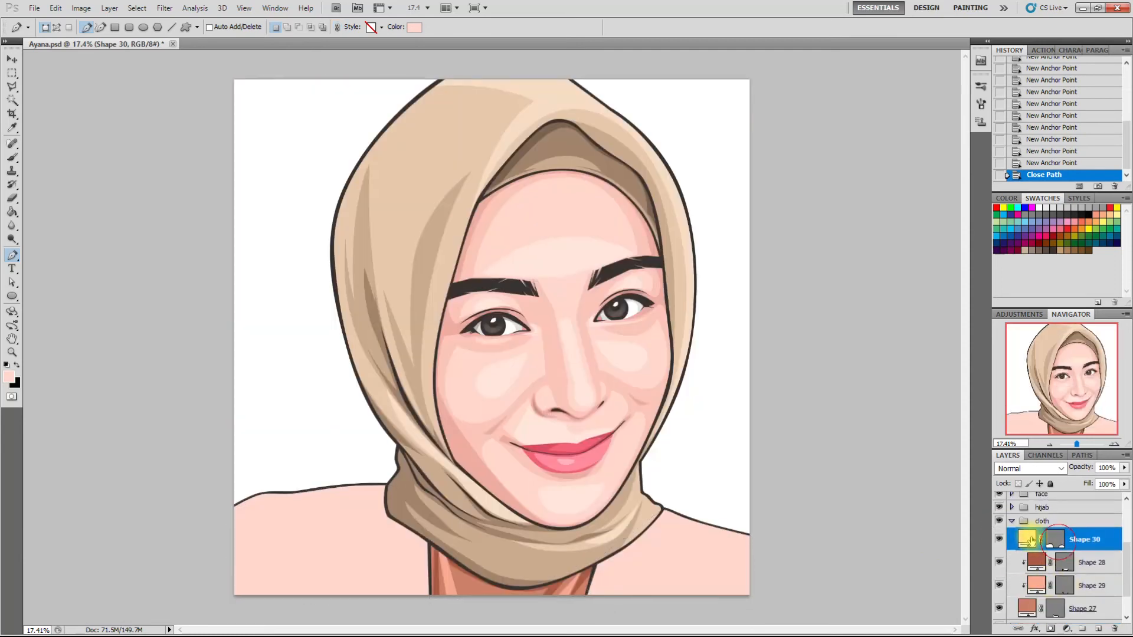
double_click(1028, 539)
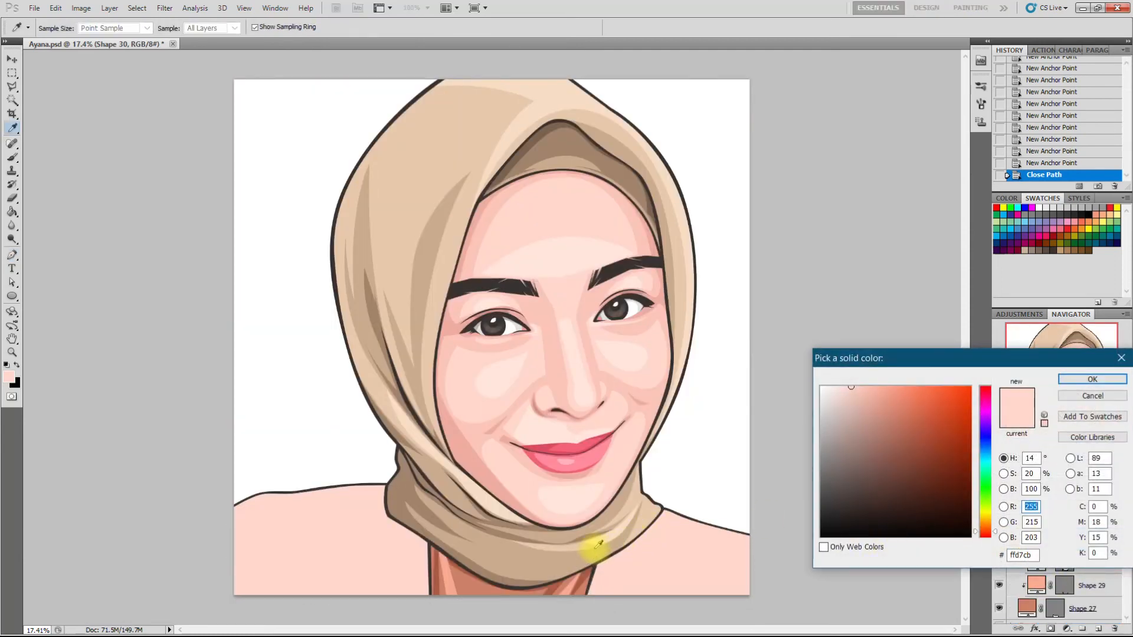
click(881, 416)
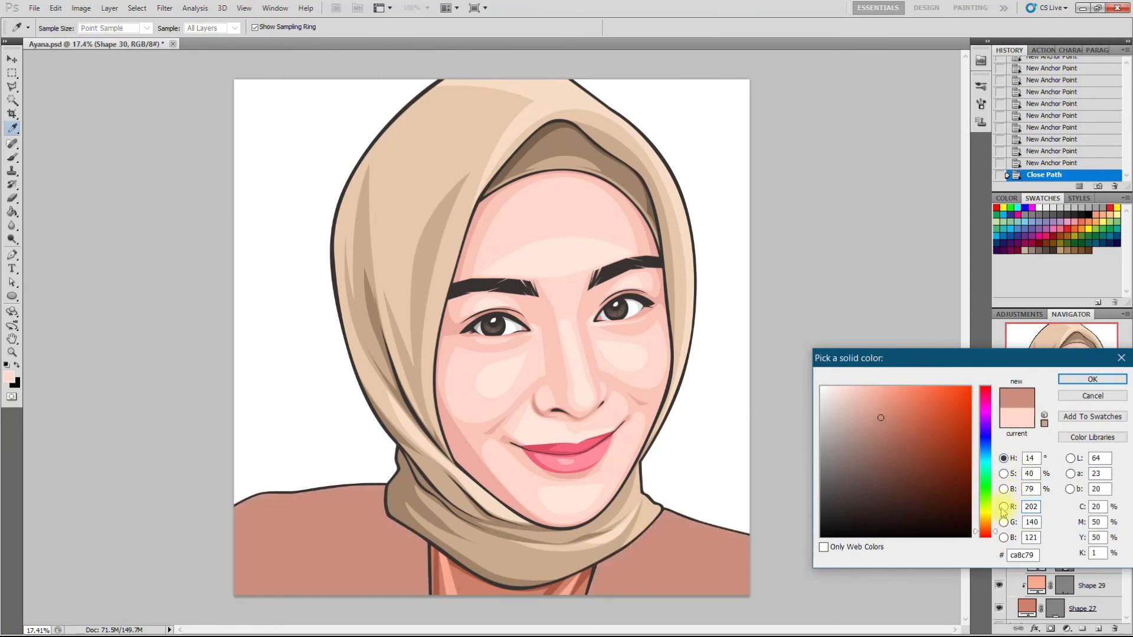
click(987, 526)
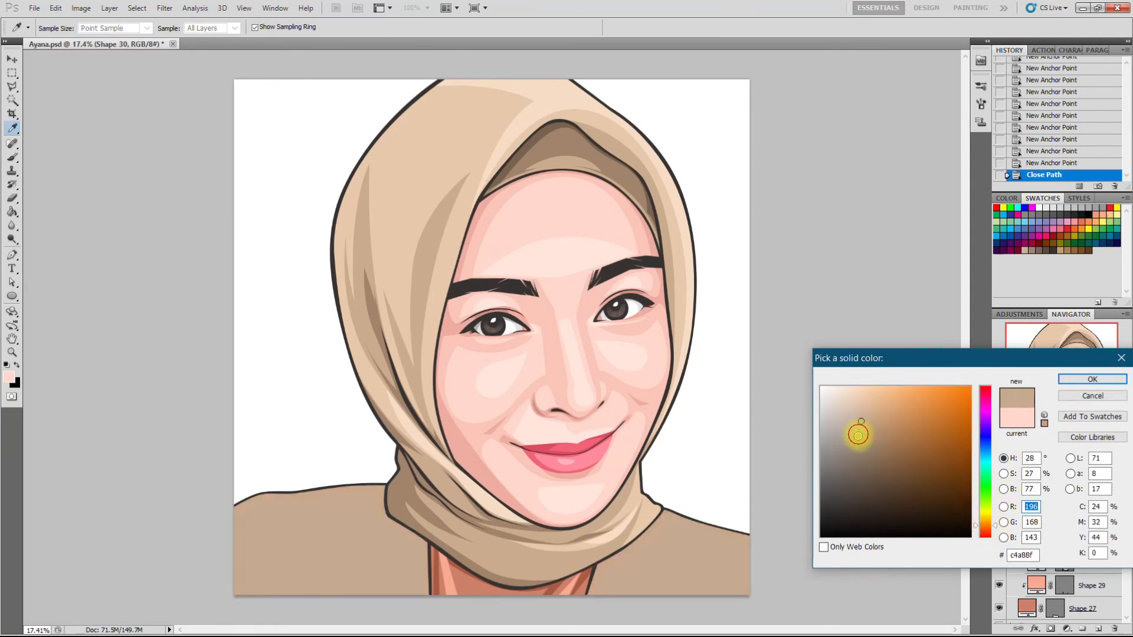
click(859, 438)
click(878, 437)
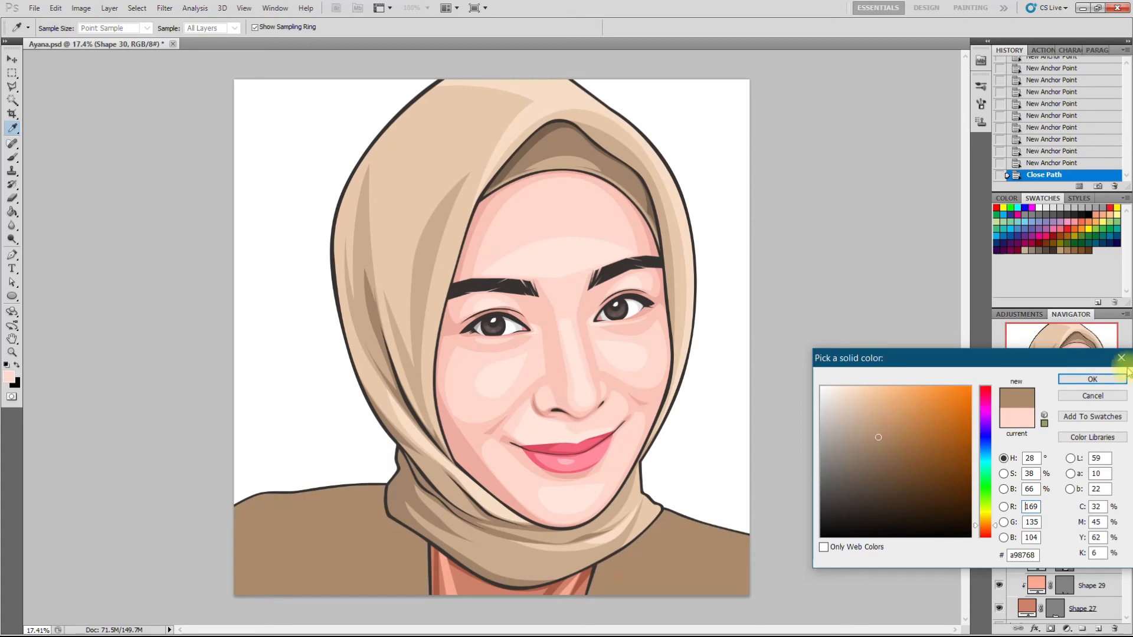
click(1092, 379)
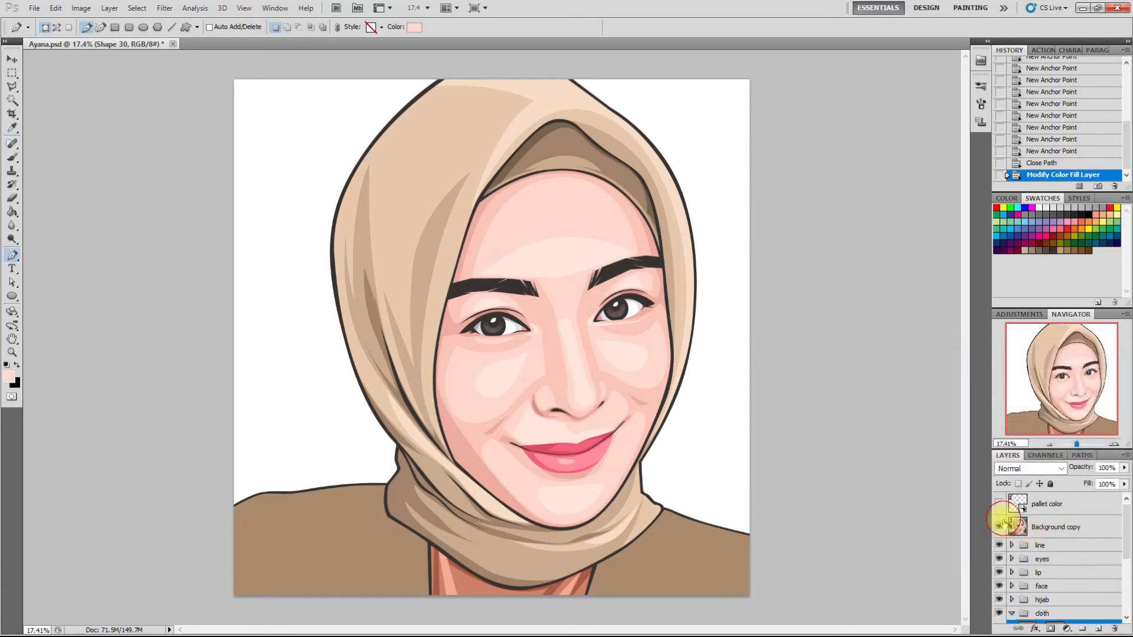
- Compare the sweater with the reference photo and set its fill to a darker brown, 957960
click(999, 523)
click(999, 524)
click(1003, 526)
click(1001, 525)
scroll(1033, 551, down, 2)
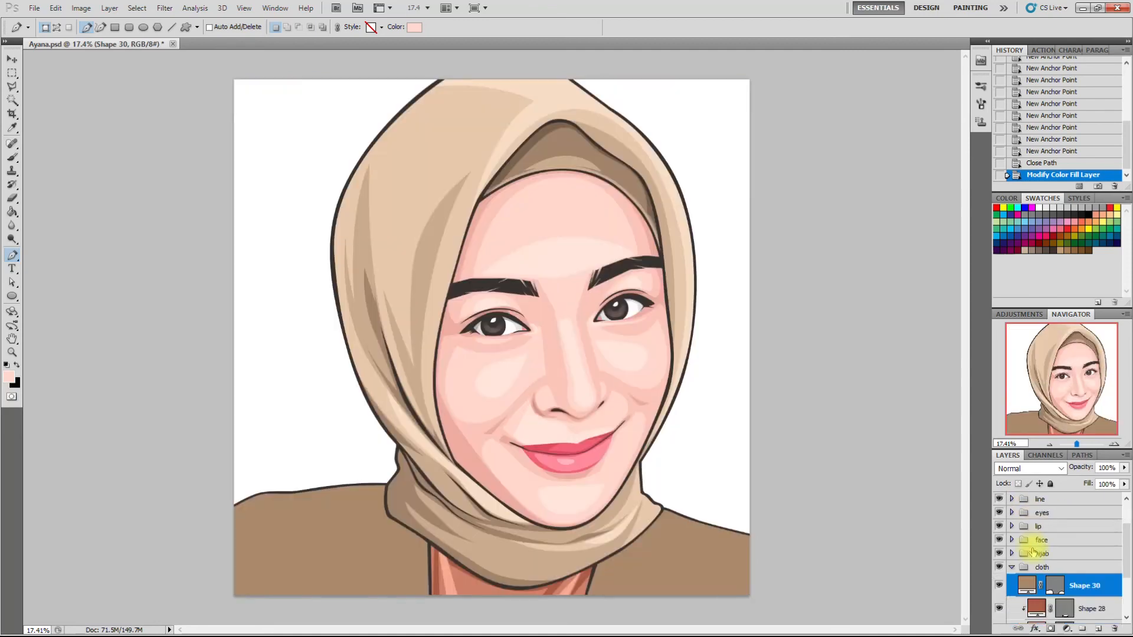
double_click(1026, 583)
click(873, 449)
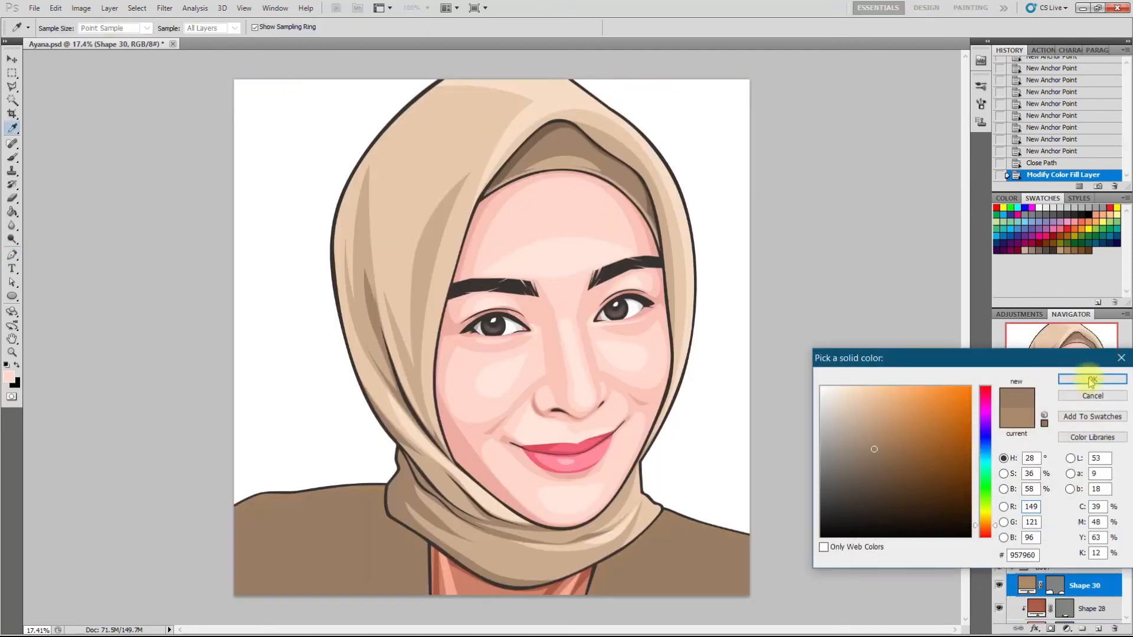
click(1092, 379)
- Show the reference photo and start a new shadow shape just below the canvas under the left sleeve
scroll(1011, 519, up, 2)
click(999, 525)
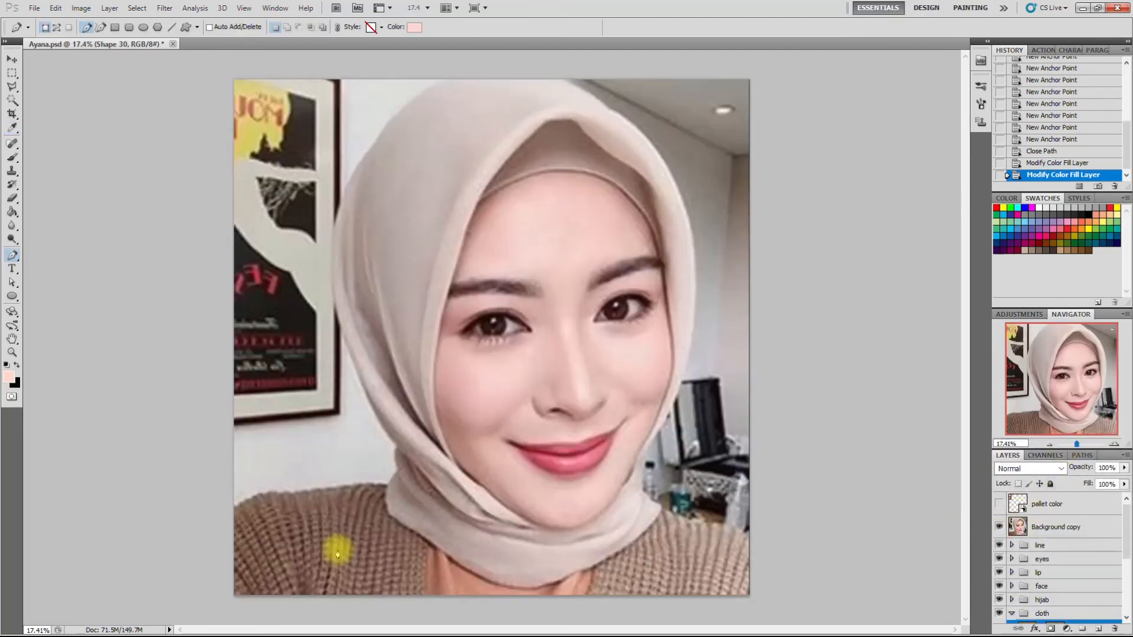
click(309, 602)
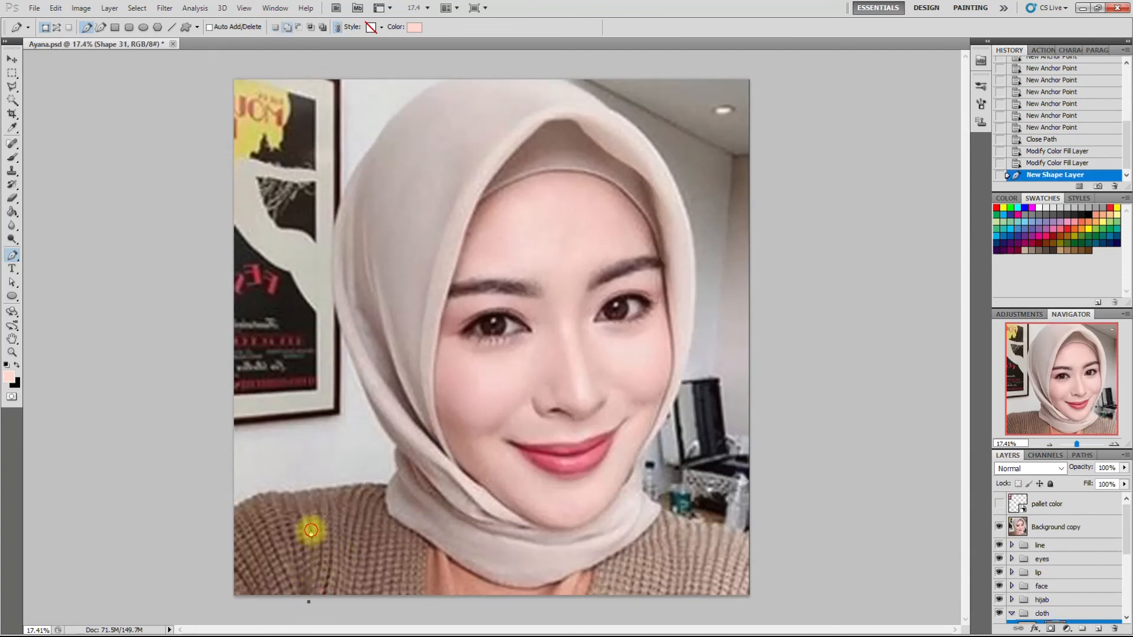
drag(310, 517, 313, 515)
click(332, 505)
click(336, 500)
click(340, 568)
drag(397, 557, 495, 564)
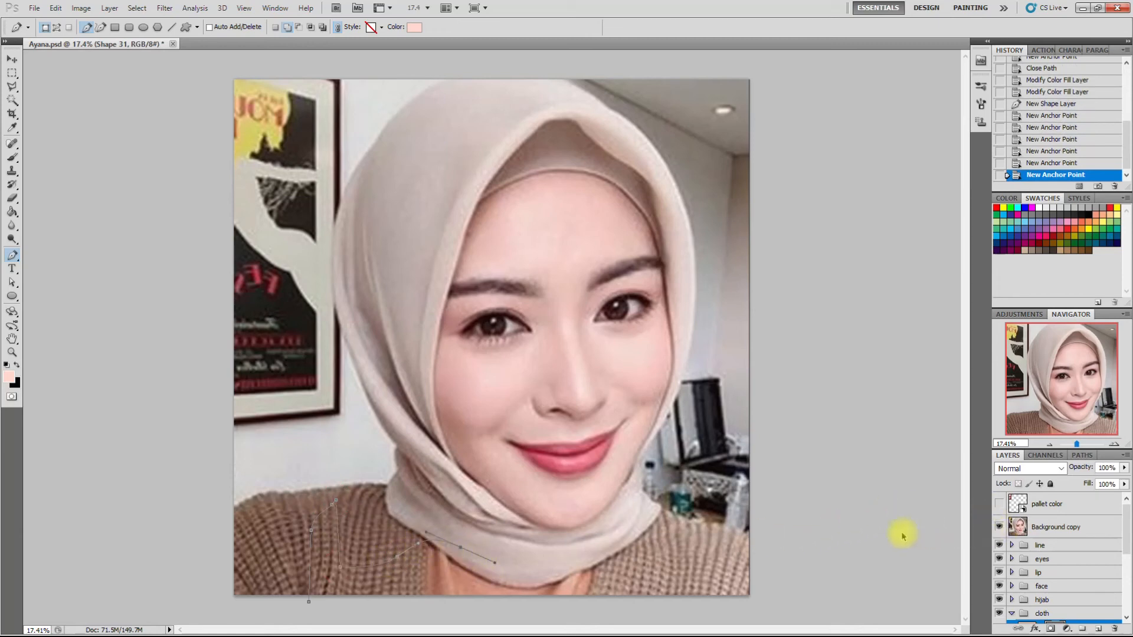
key(ctrl+alt+z)
key(ctrl+alt+z)
key(ctrl+alt+z)
key(ctrl+alt+z)
key(ctrl+alt+z)
key(ctrl+alt+z)
- Trace the sweater's shadow boundary up and down the pointed left fold, across under the collar, and up to the right shoulder
drag(321, 523, 323, 483)
alt+click(321, 523)
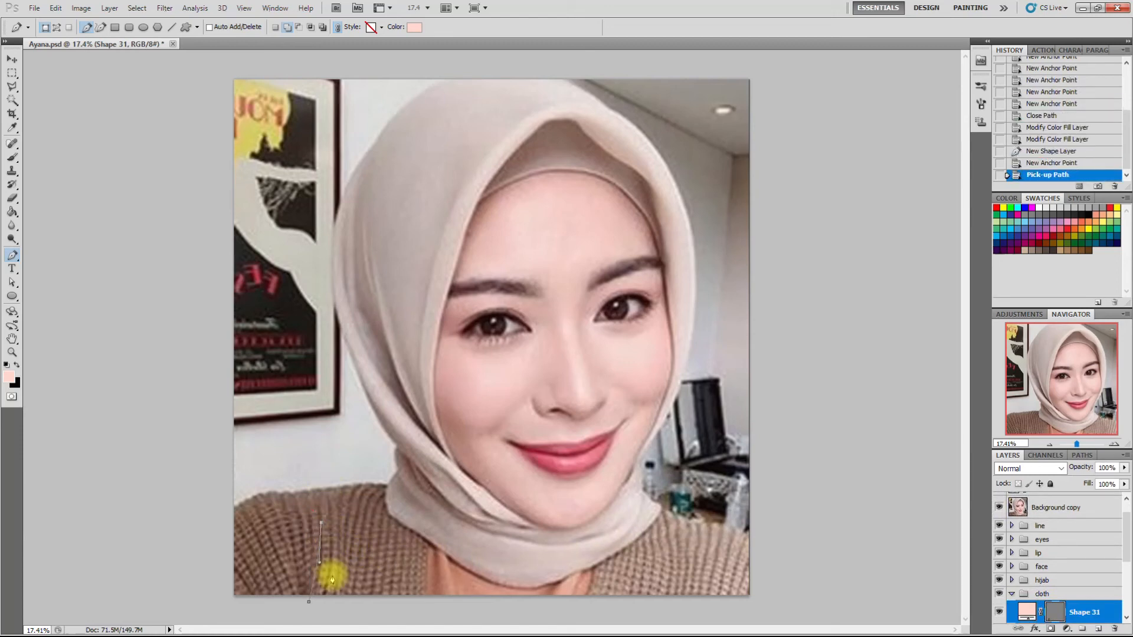
drag(327, 620, 316, 624)
alt+click(333, 597)
drag(370, 596, 387, 588)
drag(450, 548, 505, 555)
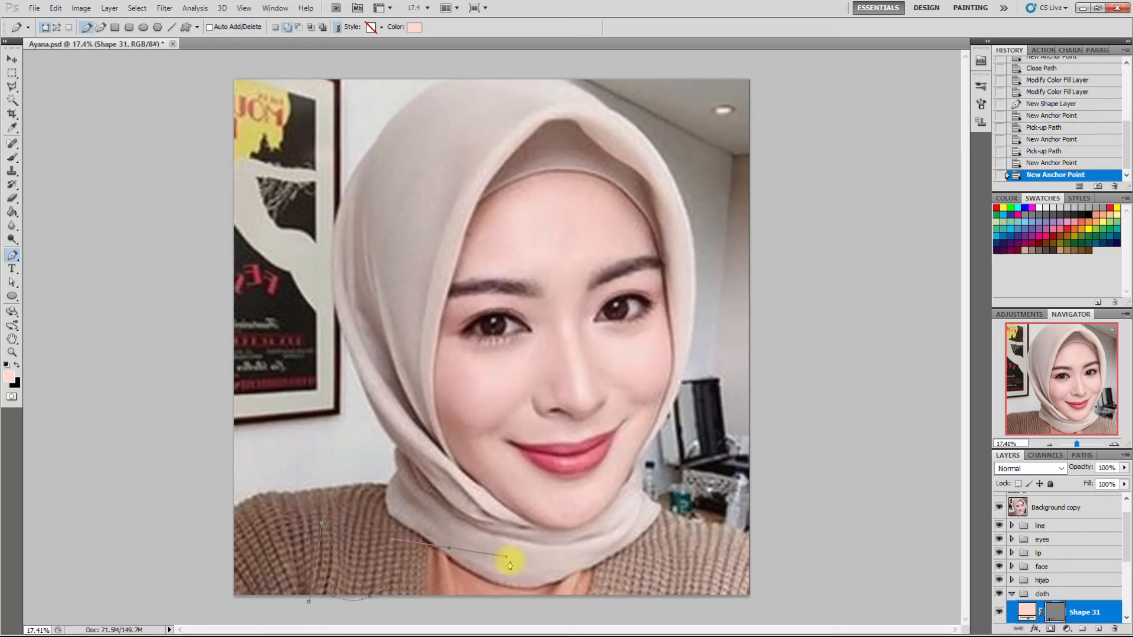
click(591, 613)
drag(637, 554, 653, 455)
- Hide the photo, carry the shadow outline around the left shoulder outside the canvas, and clip the shadow to the sweater shape
click(999, 506)
drag(222, 473, 124, 522)
drag(218, 616, 230, 616)
scroll(1065, 562, down, 1)
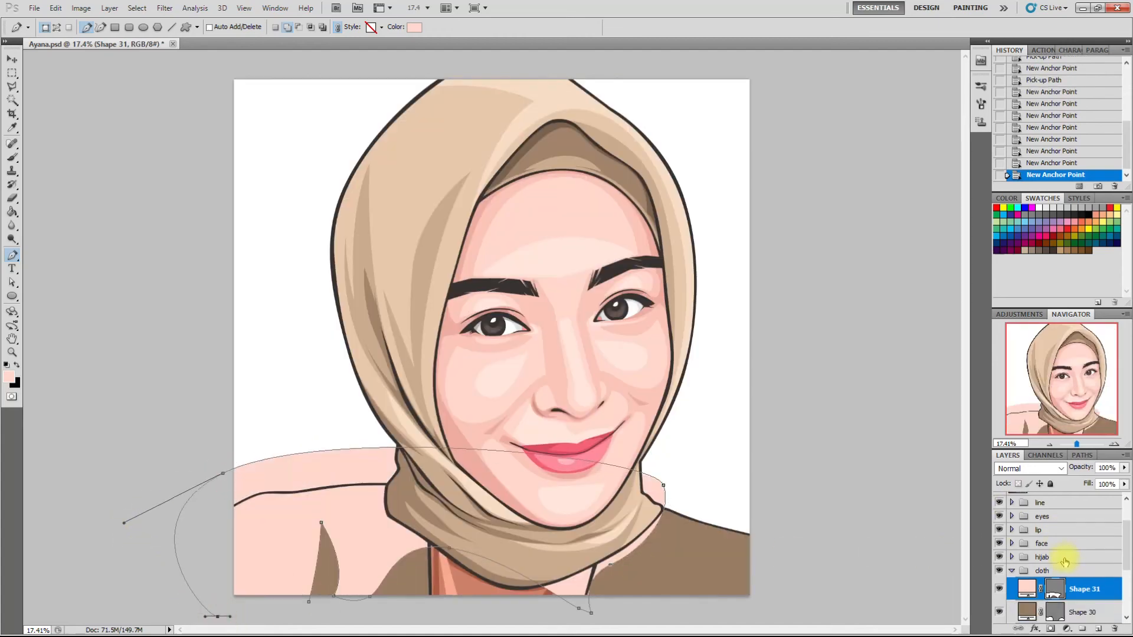
right_click(1071, 596)
click(1062, 432)
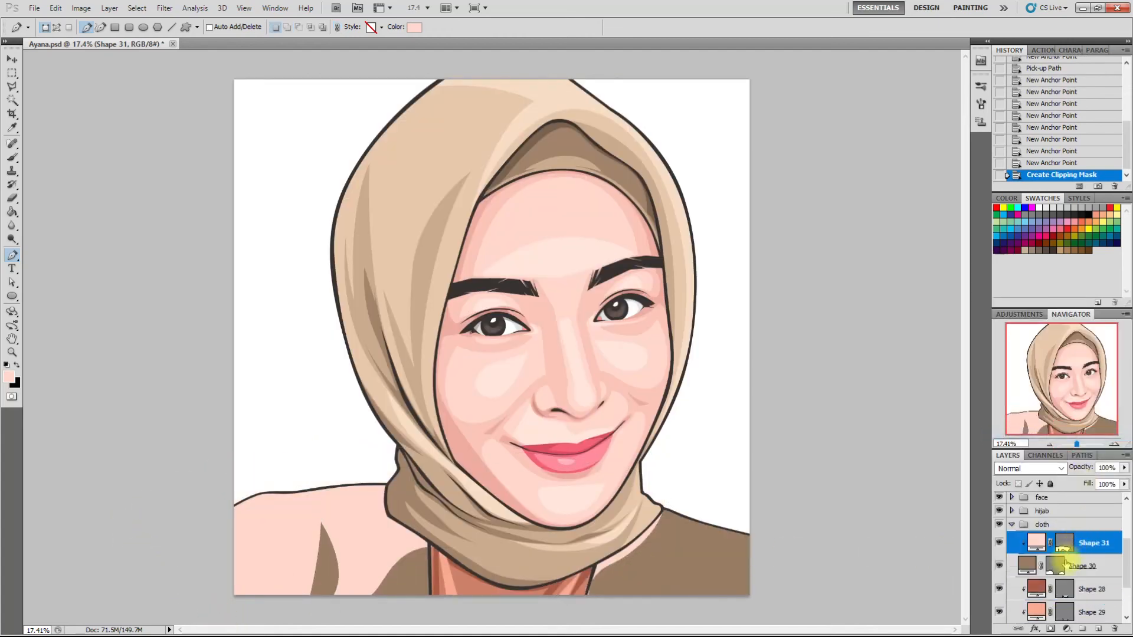
- Set the sweater base fill to 9e7b5c and the clipped shadow shape's fill to a darker brown, about 816043
double_click(1027, 568)
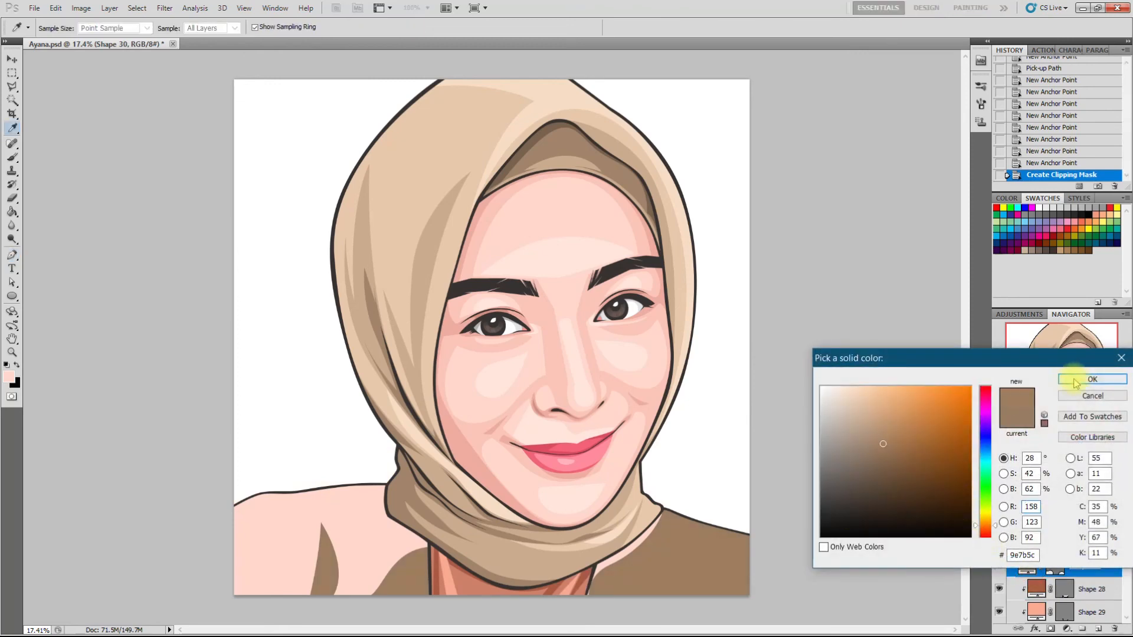
click(1092, 379)
double_click(1036, 542)
click(673, 563)
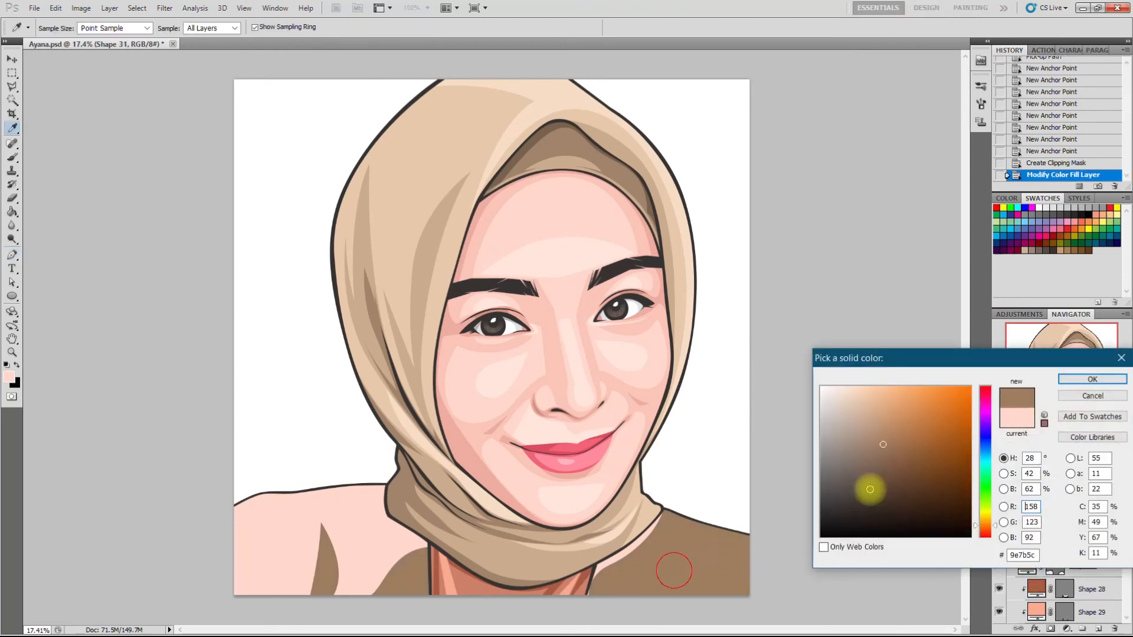
click(890, 458)
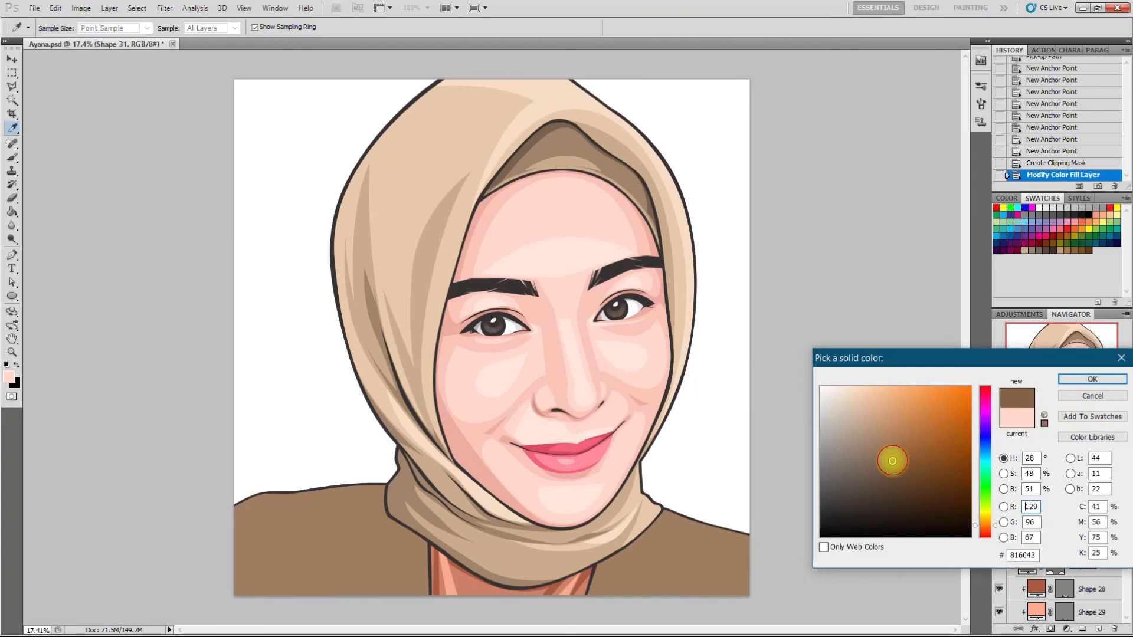
click(1090, 379)
- Compare the sweater with the reference photo and shift the base fill to a redder brown, 9e725c
scroll(741, 412, down, 3)
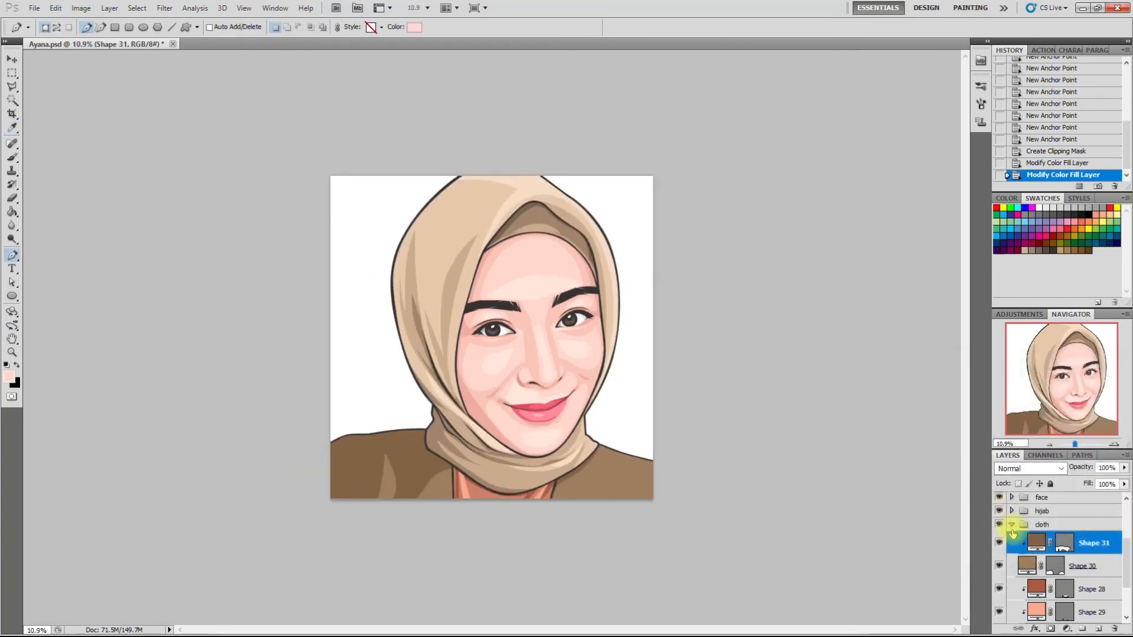
scroll(1049, 541, up, 3)
click(1000, 509)
click(999, 509)
click(999, 509)
click(999, 508)
scroll(1040, 585, down, 1)
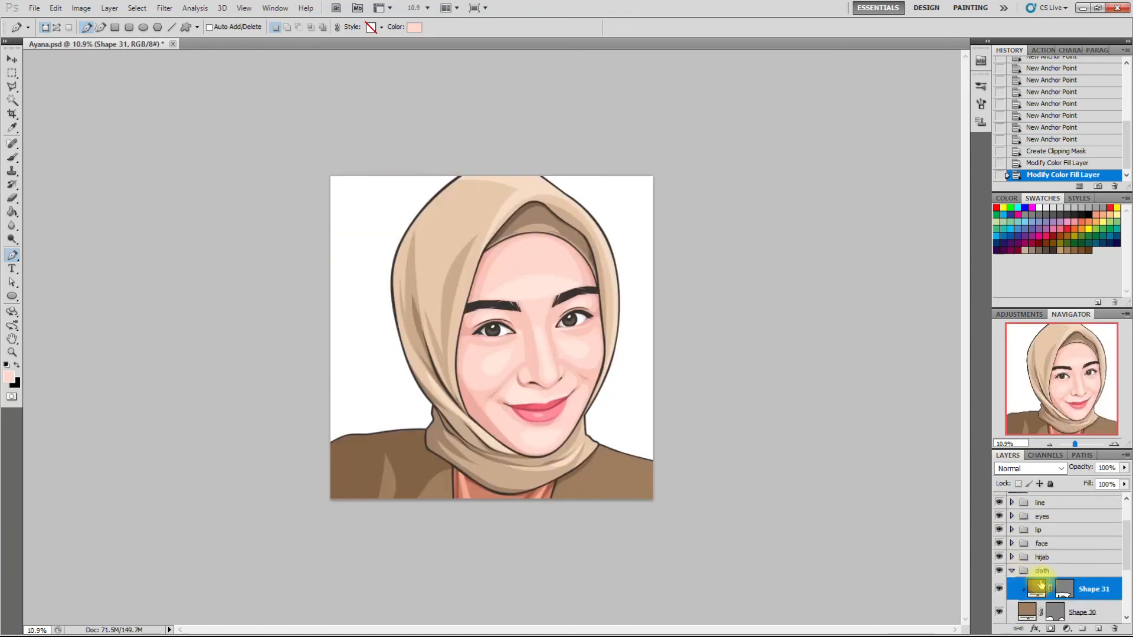
double_click(1026, 612)
drag(985, 535, 988, 532)
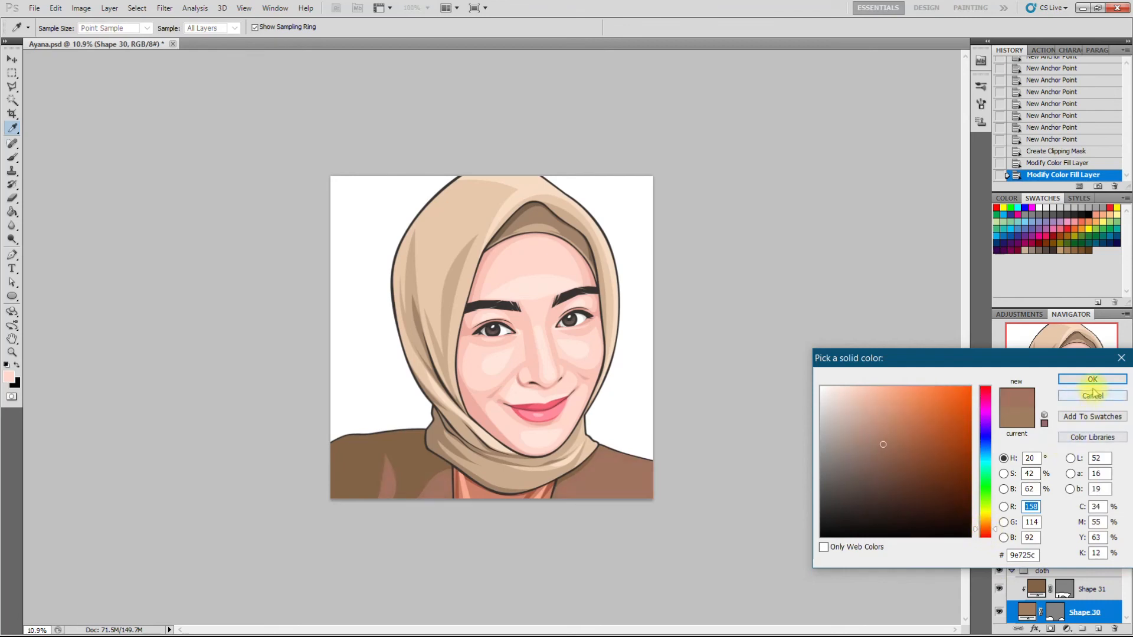
click(1092, 380)
- Set the clipped sweater shadow's fill to a darker shade of the sweater's reddish brown, about H 20, S 44, B 52
double_click(1036, 589)
click(615, 485)
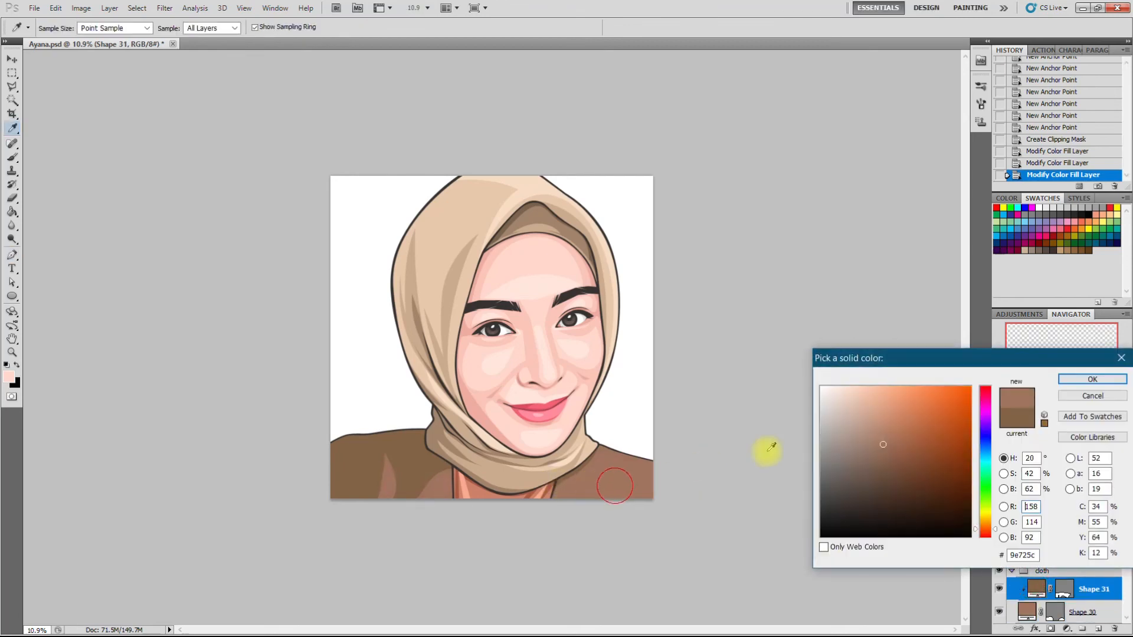
click(886, 459)
click(1079, 378)
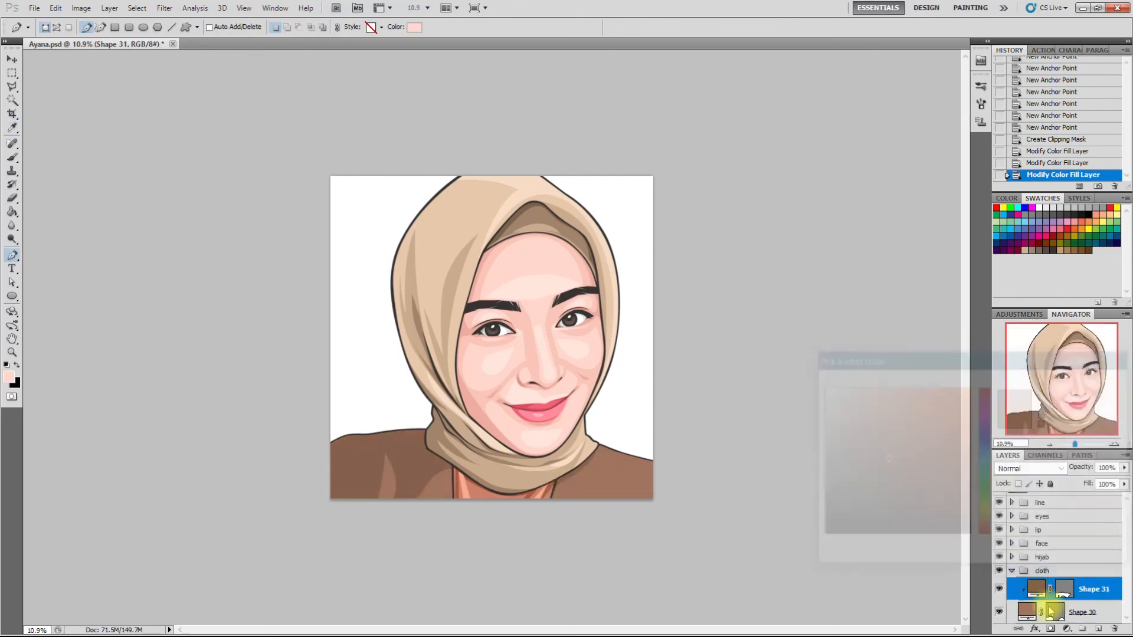
- Show the reference photo and draw a closed, curved fold shadow over the sweater's lower left sleeve, extending past the canvas edge
scroll(1015, 525, up, 3)
click(998, 527)
scroll(1016, 560, down, 3)
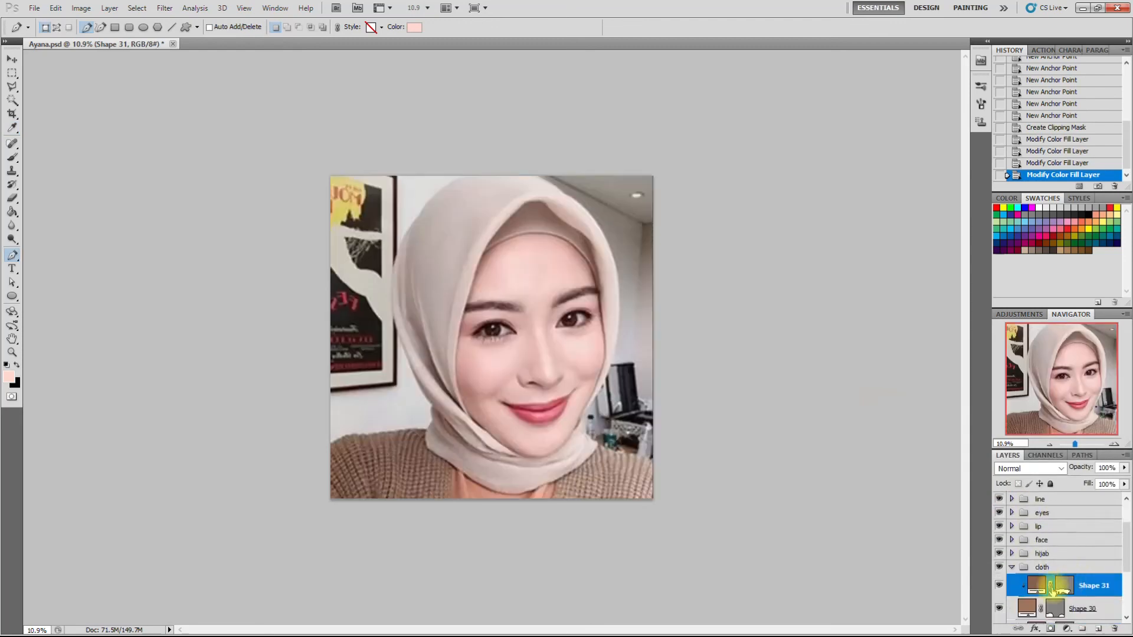
scroll(369, 517, up, 2)
scroll(369, 517, up, 4)
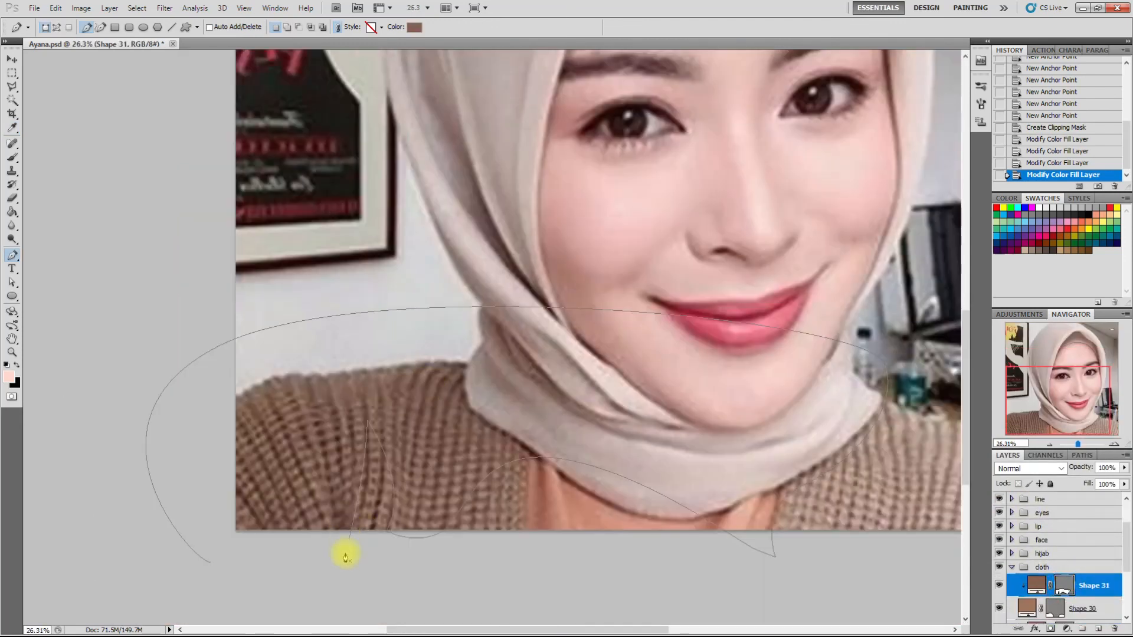
click(346, 553)
drag(352, 489, 353, 451)
click(310, 424)
click(337, 539)
click(269, 530)
click(203, 444)
drag(226, 551, 237, 558)
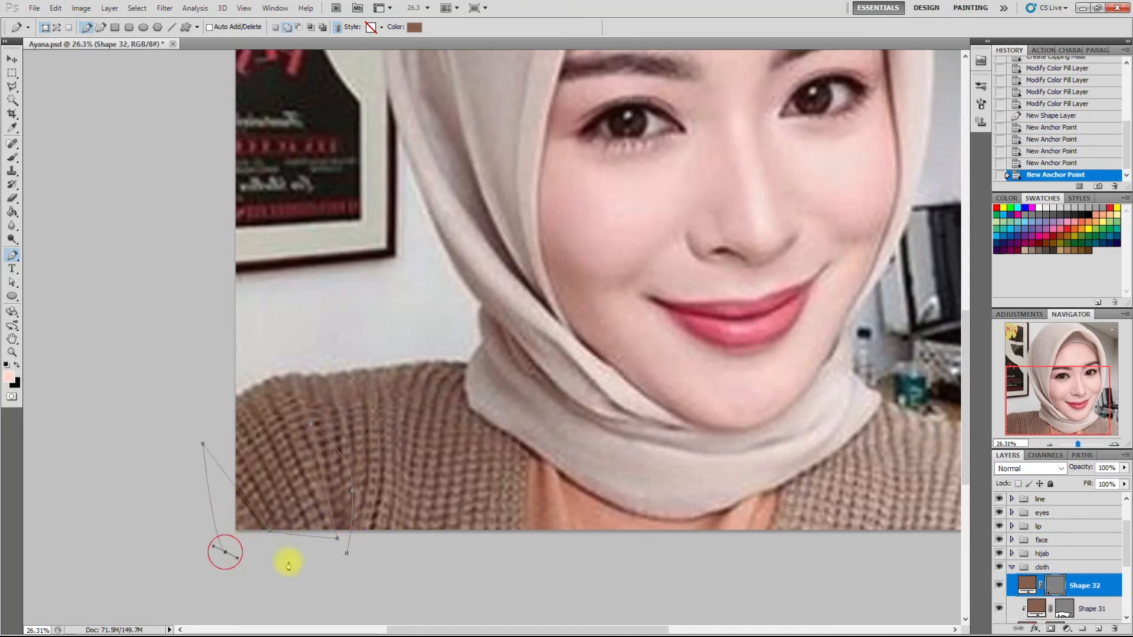
click(346, 557)
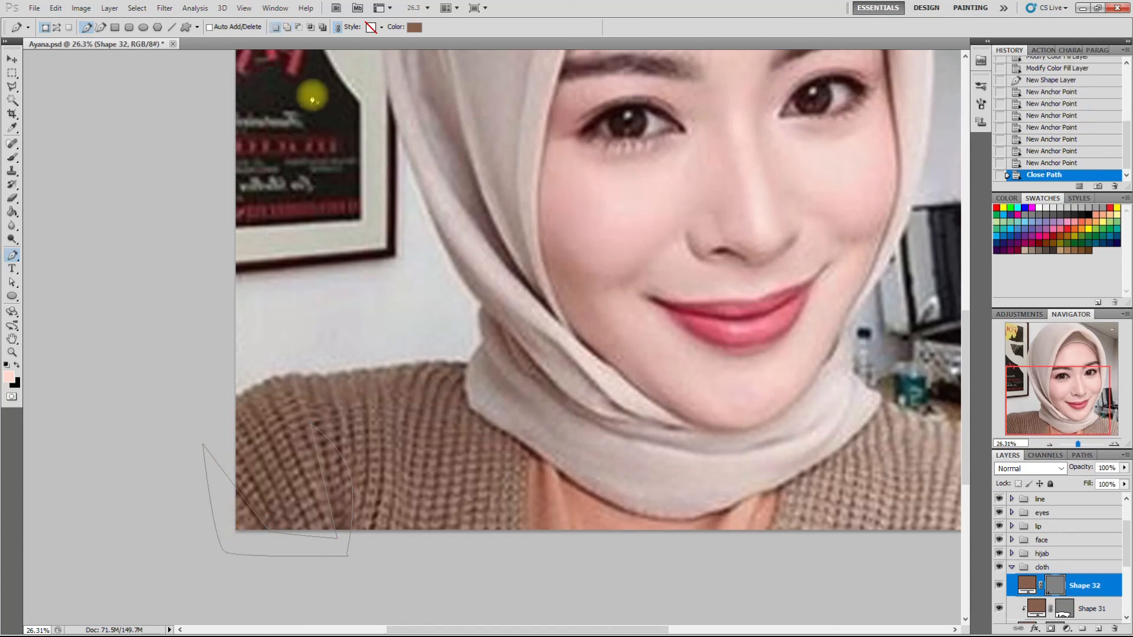
- Hide the photo and add a second closed shadow piece to the same shape, where the left shoulder meets the scarf
scroll(1013, 502, up, 2)
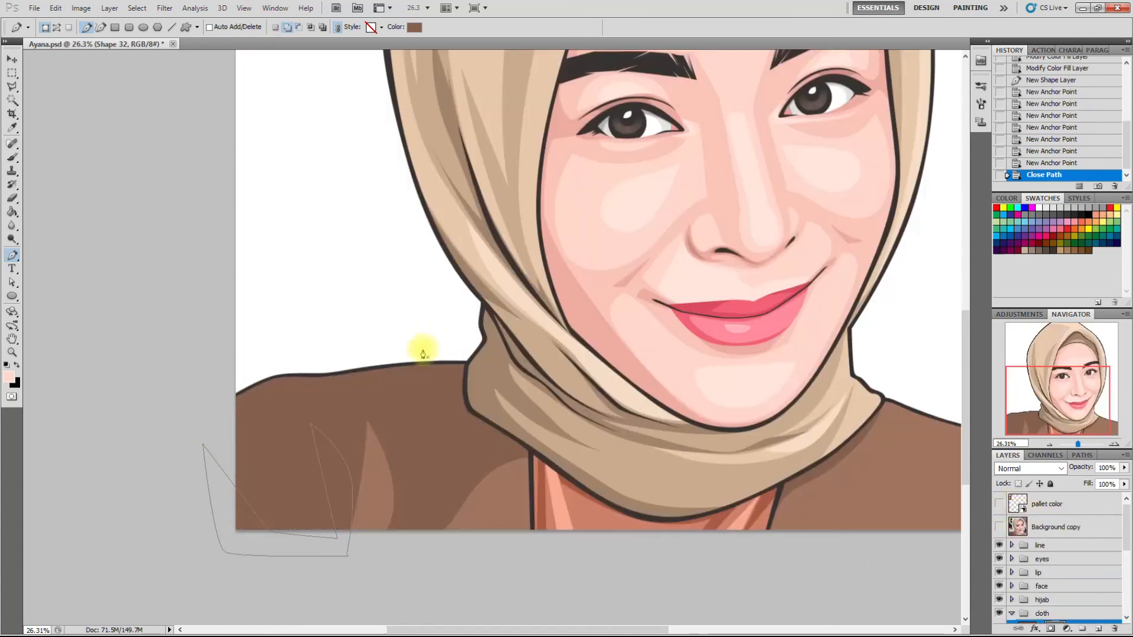
click(426, 351)
drag(452, 370, 485, 427)
click(527, 454)
click(508, 361)
click(477, 313)
click(426, 352)
- Fill the new fold shadow shape with a deeper brown than the first shadow and clip it to the sweater
key(ctrl+0)
scroll(1038, 551, down, 3)
click(1054, 543)
double_click(1026, 538)
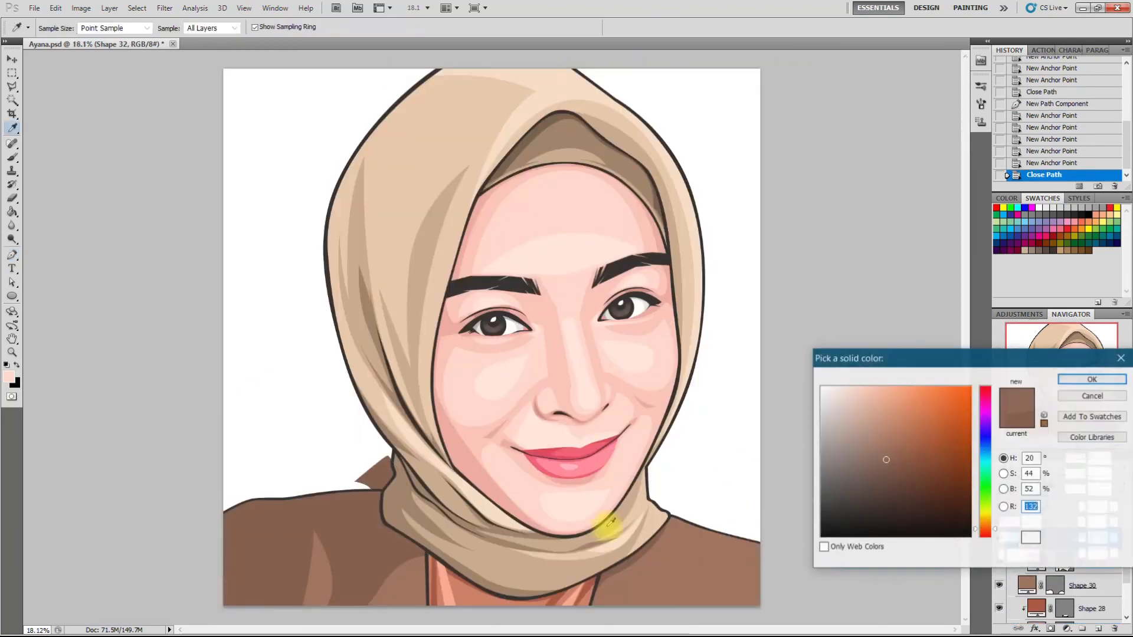
click(895, 478)
key(Return)
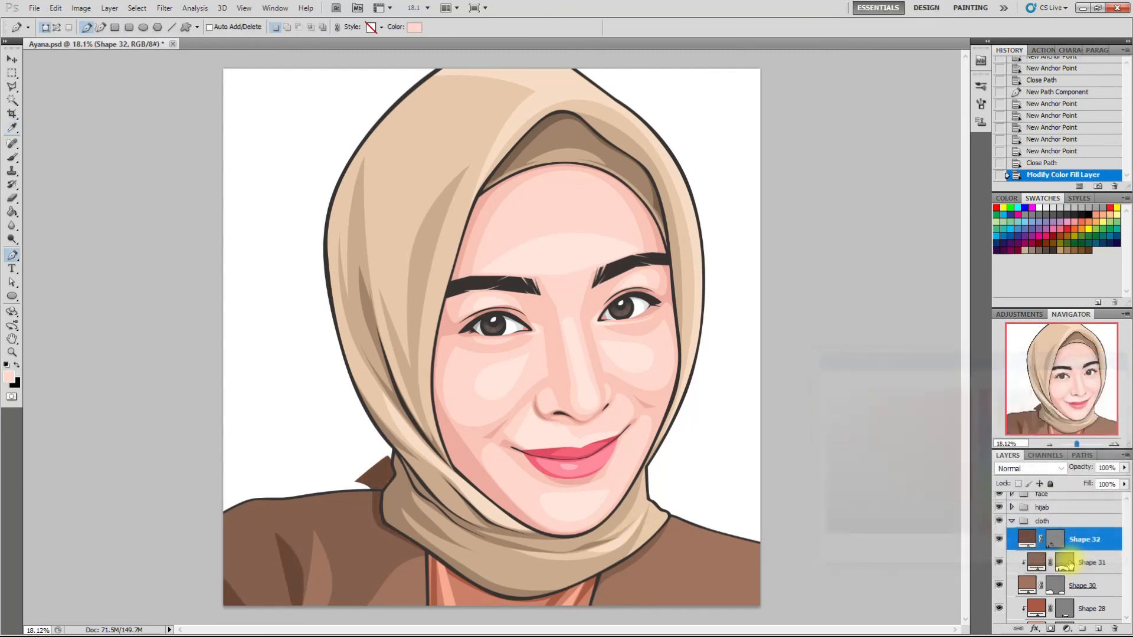
right_click(1088, 547)
click(1048, 391)
- Check the photo and draw a highlight shape directly above the sweater base, along the right shoulder from the scarf past the canvas edge
click(1062, 585)
scroll(1027, 519, up, 3)
click(999, 527)
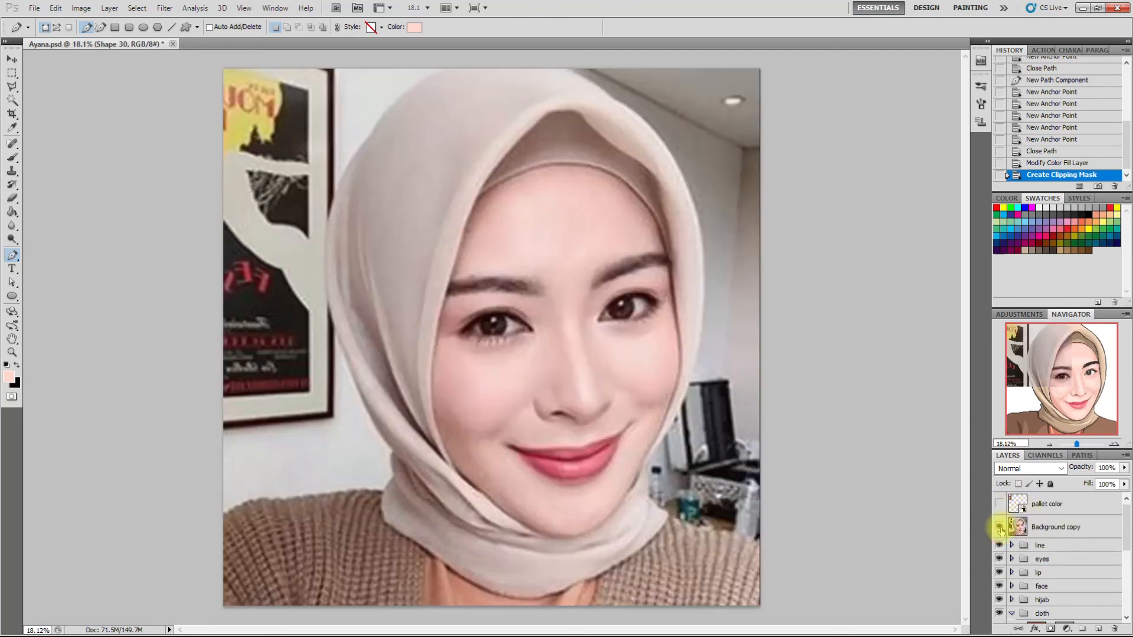
click(999, 527)
click(670, 514)
click(653, 545)
drag(732, 557, 776, 572)
click(781, 612)
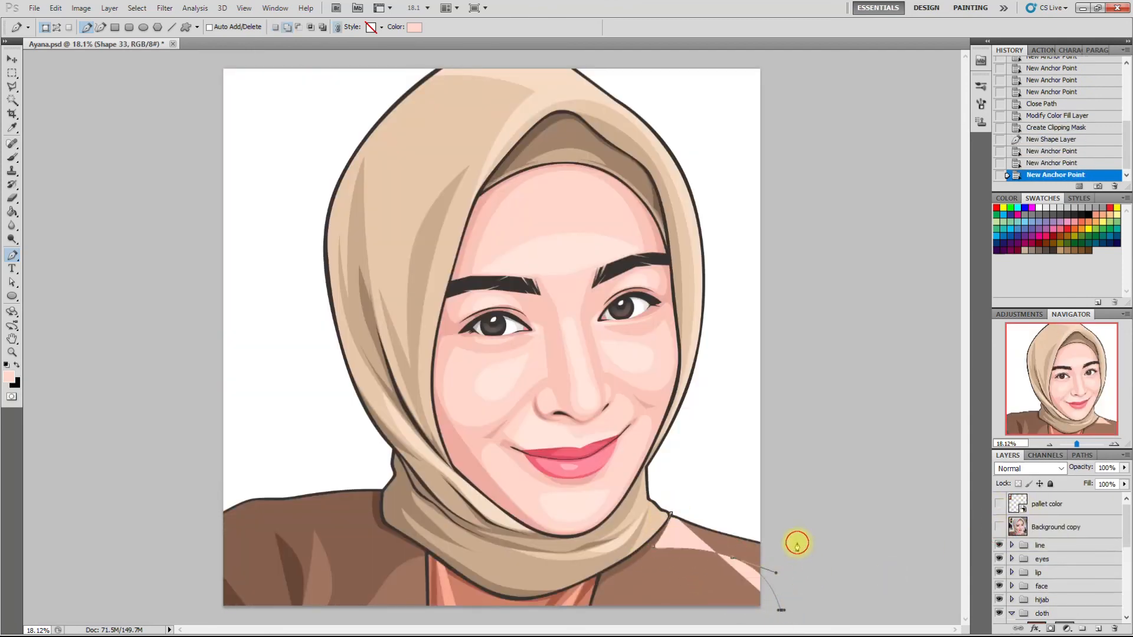
click(796, 539)
- Set the right shoulder highlight's fill to a lighter version of the sweater brown, about b3866f
scroll(1056, 543, down, 3)
click(1066, 586)
double_click(1036, 586)
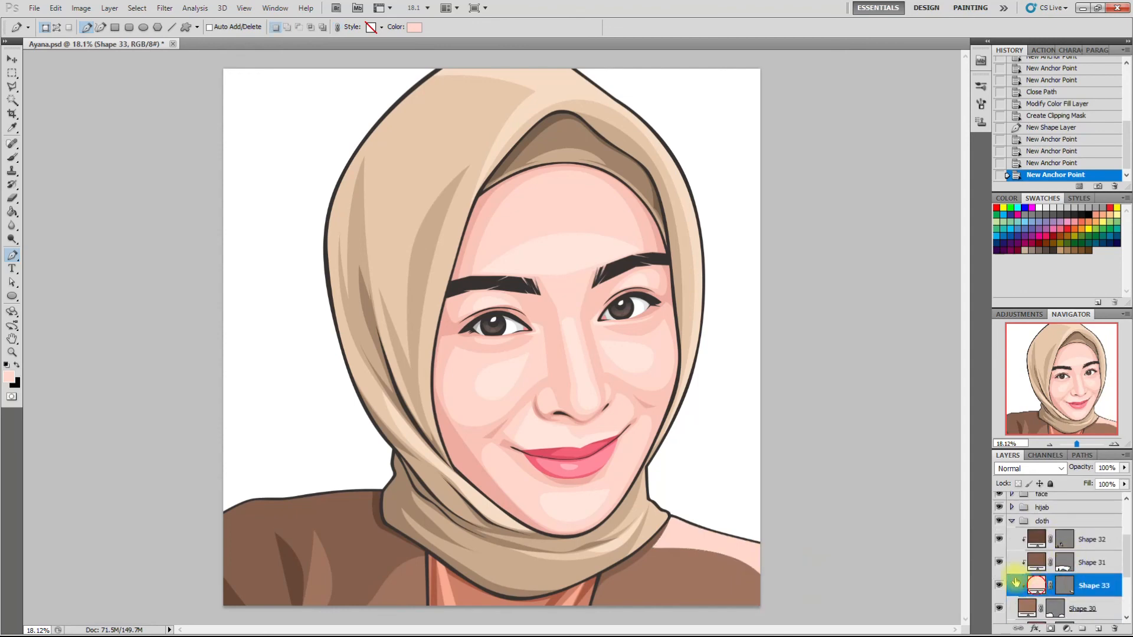
click(718, 581)
drag(880, 477, 878, 431)
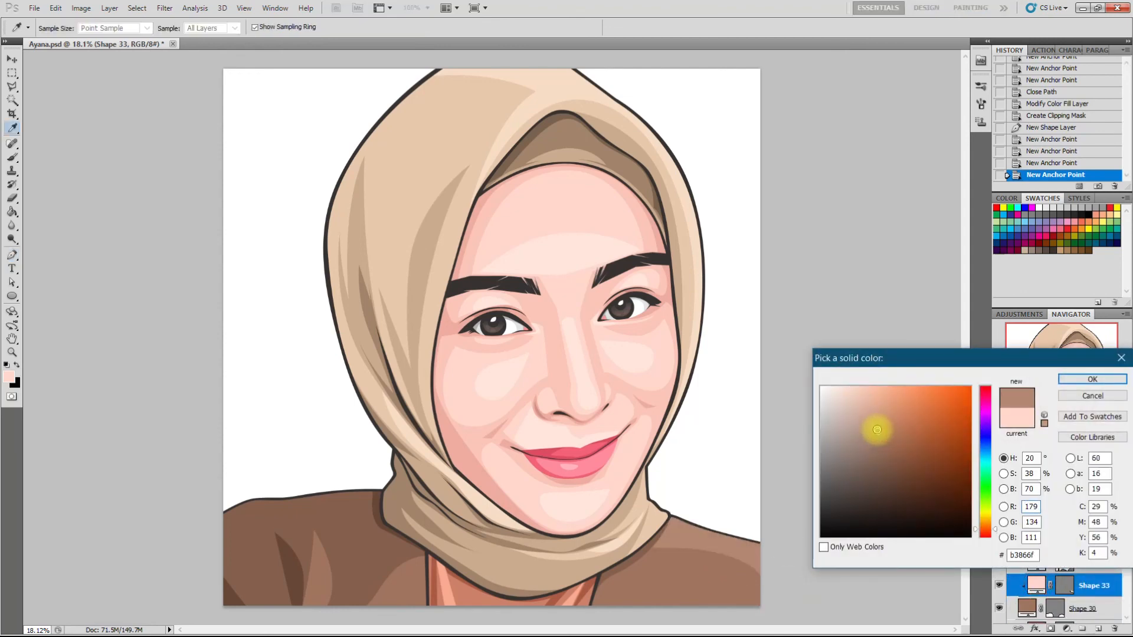
click(876, 427)
key(Return)
scroll(552, 498, down, 4)
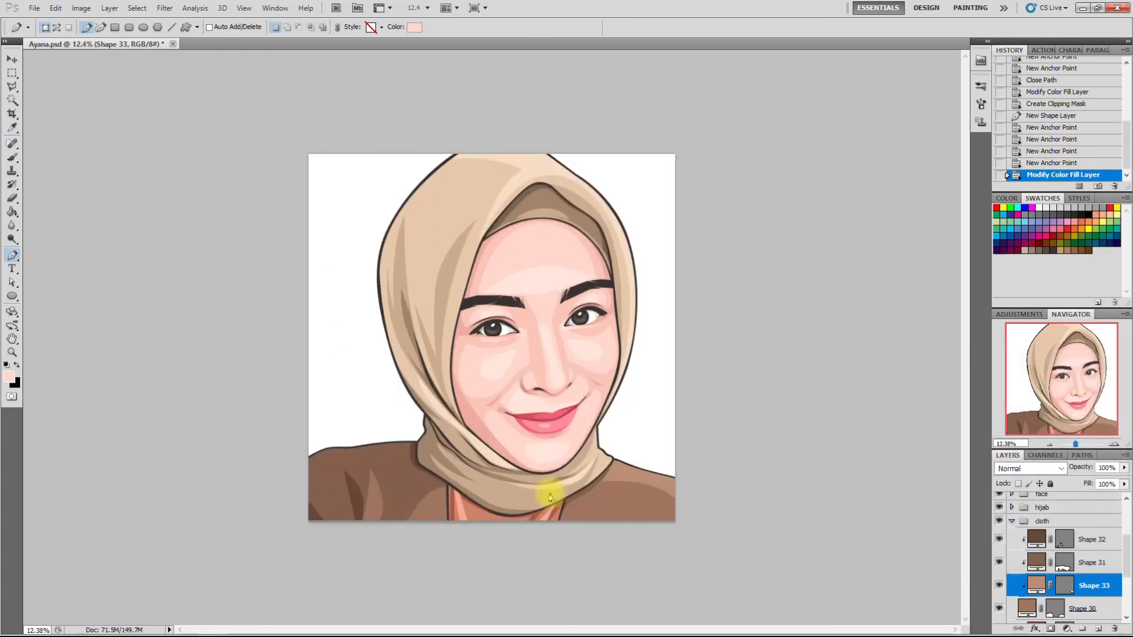
scroll(549, 498, down, 2)
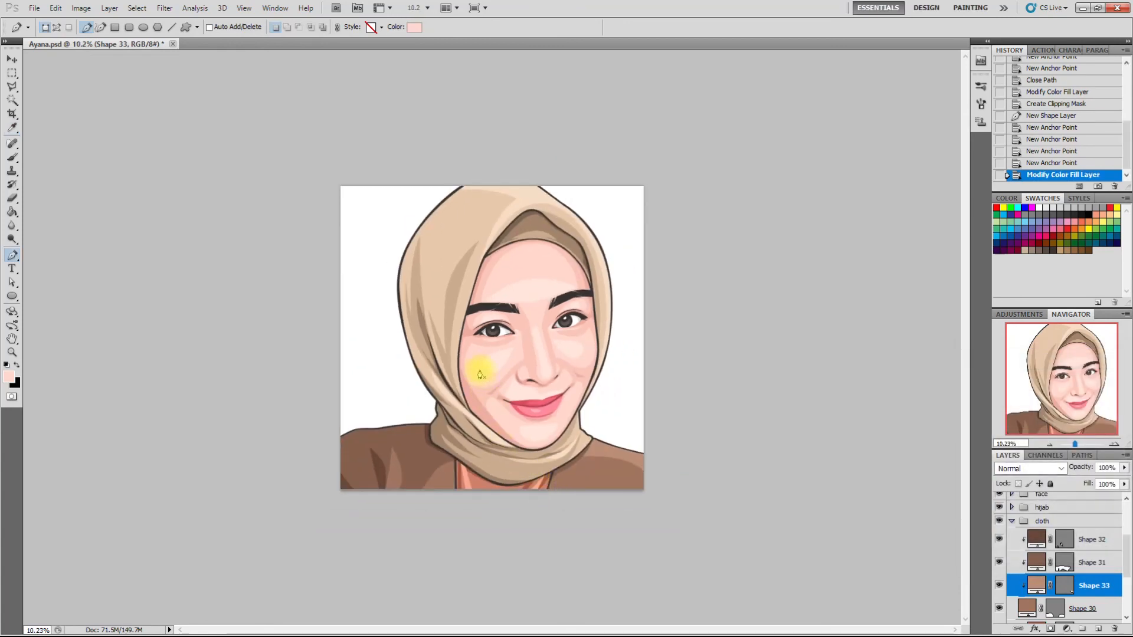
scroll(505, 361, down, 2)
scroll(513, 371, up, 2)
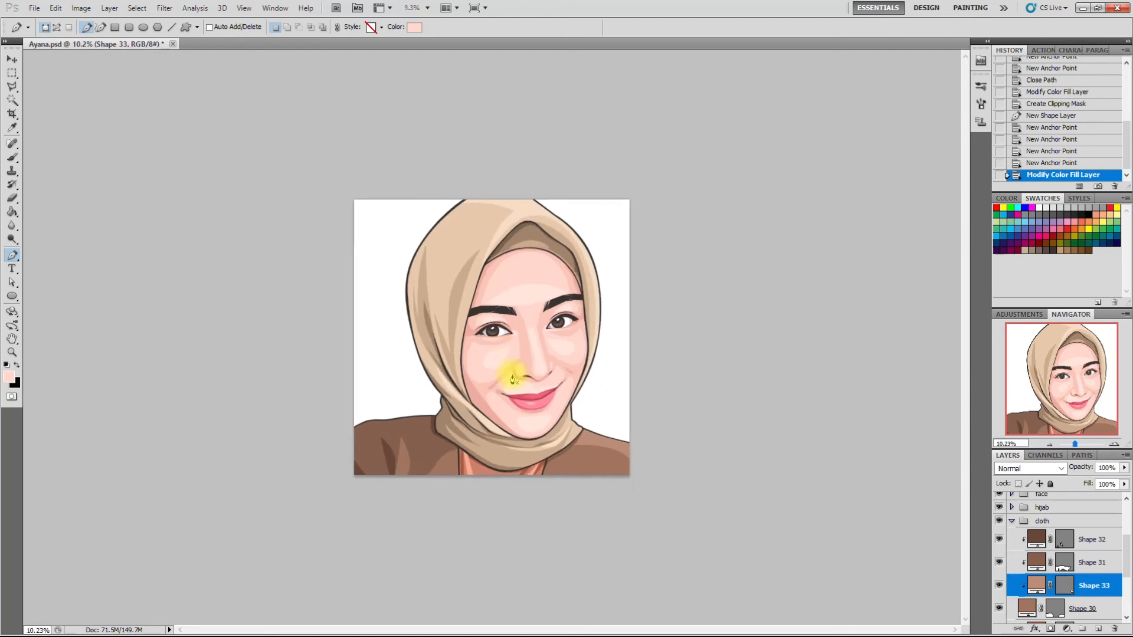
scroll(461, 377, up, 2)
scroll(462, 377, up, 2)
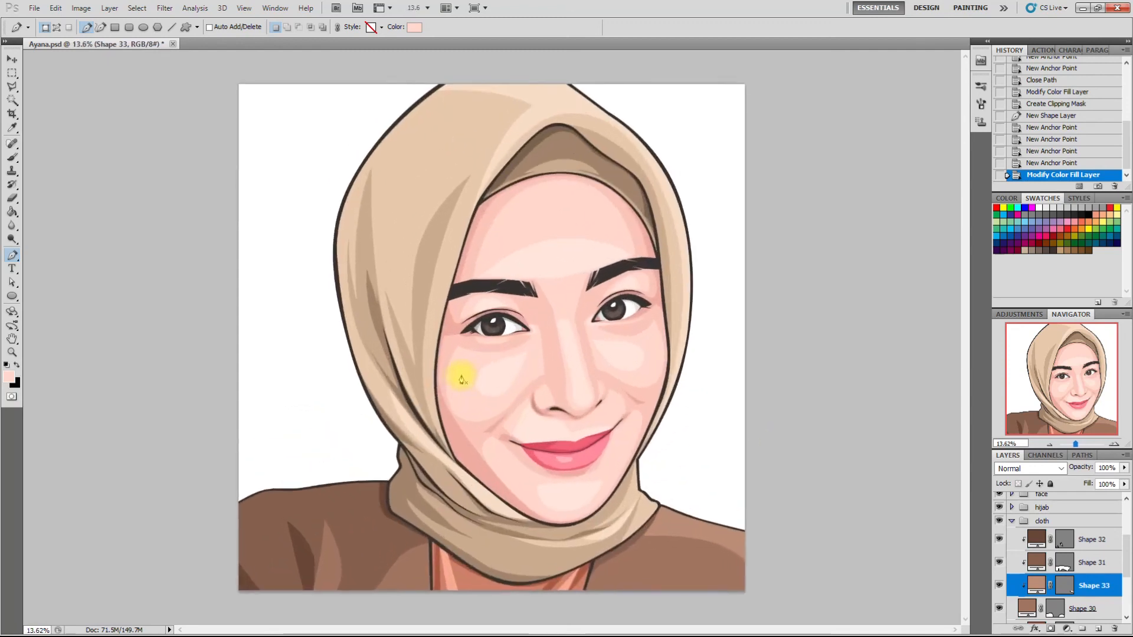